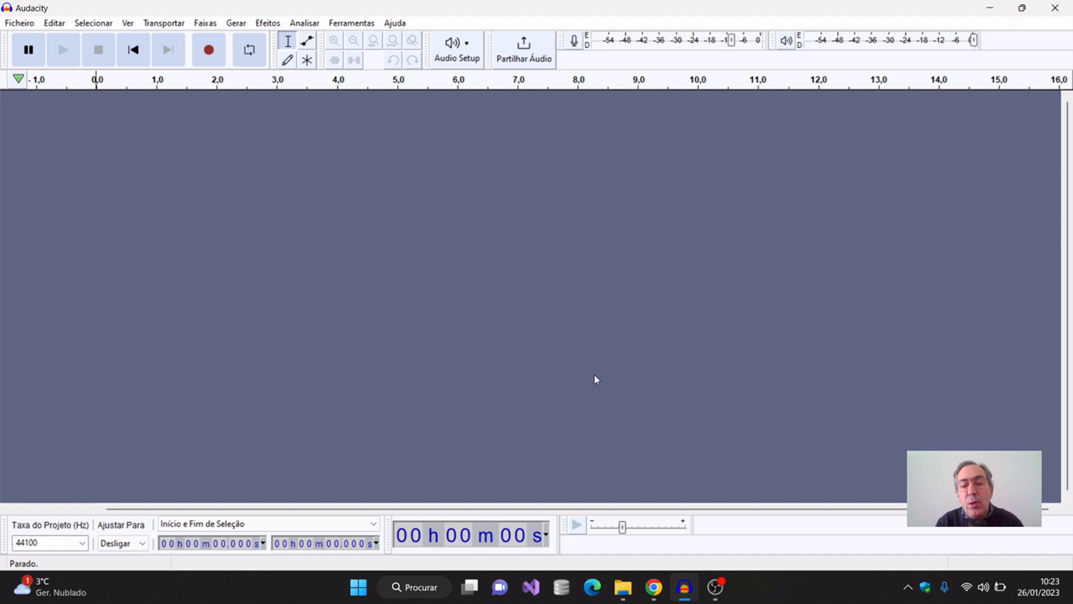
- Switch to Chrome and open the Música section of Pixabay
{"action": "left_click", "coordinate": [656, 592]}
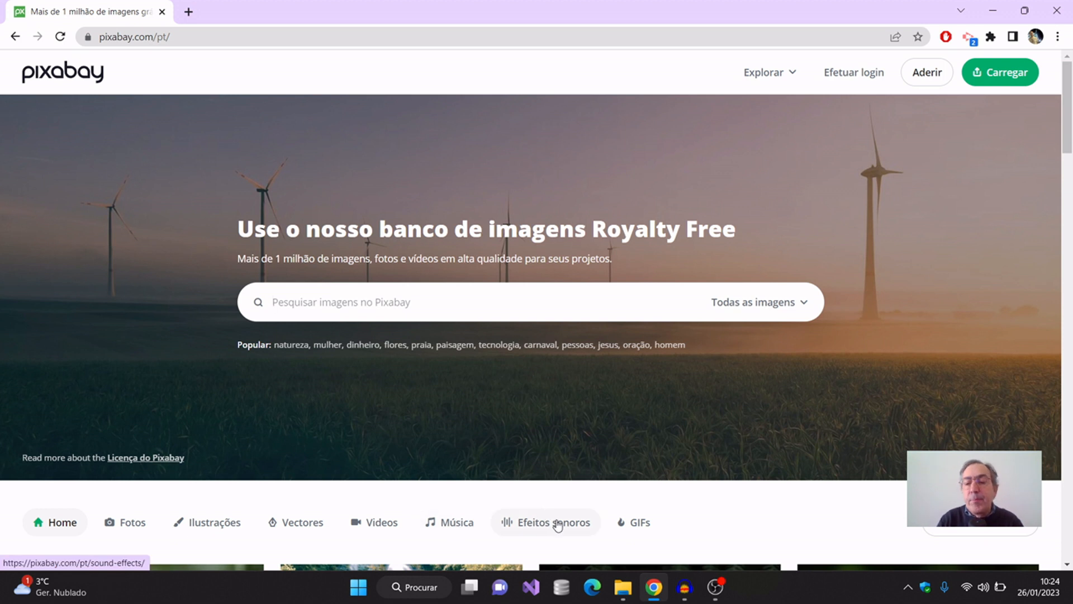
{"action": "left_click", "coordinate": [454, 522]}
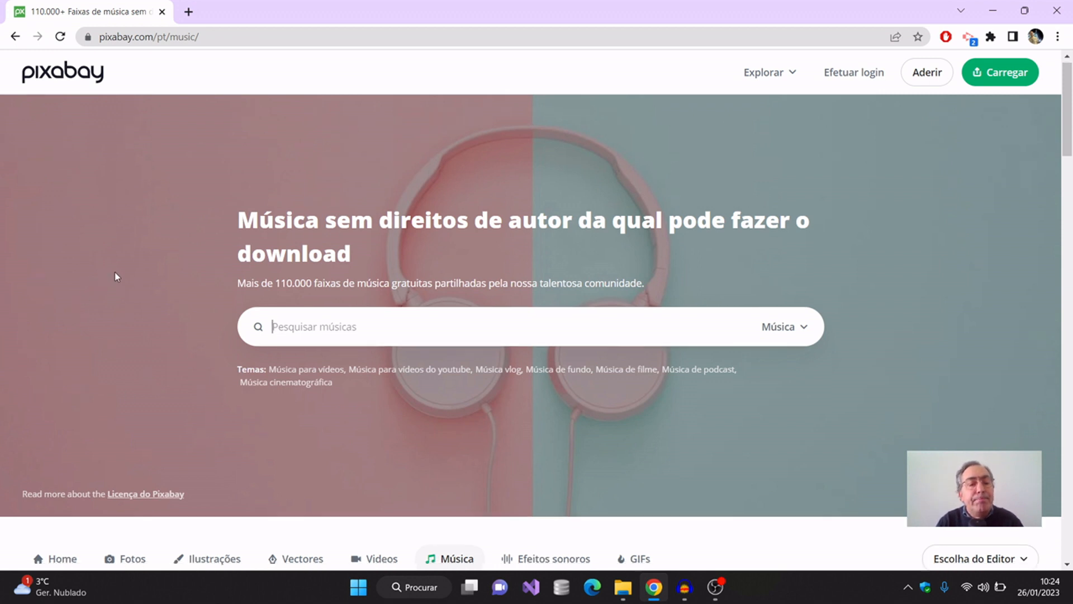
- Look through the list of royalty-free music tracks, checking their titles, durations and download options
{"action": "scroll", "coordinate": [123, 271], "scroll_direction": "down", "scroll_amount": 3}
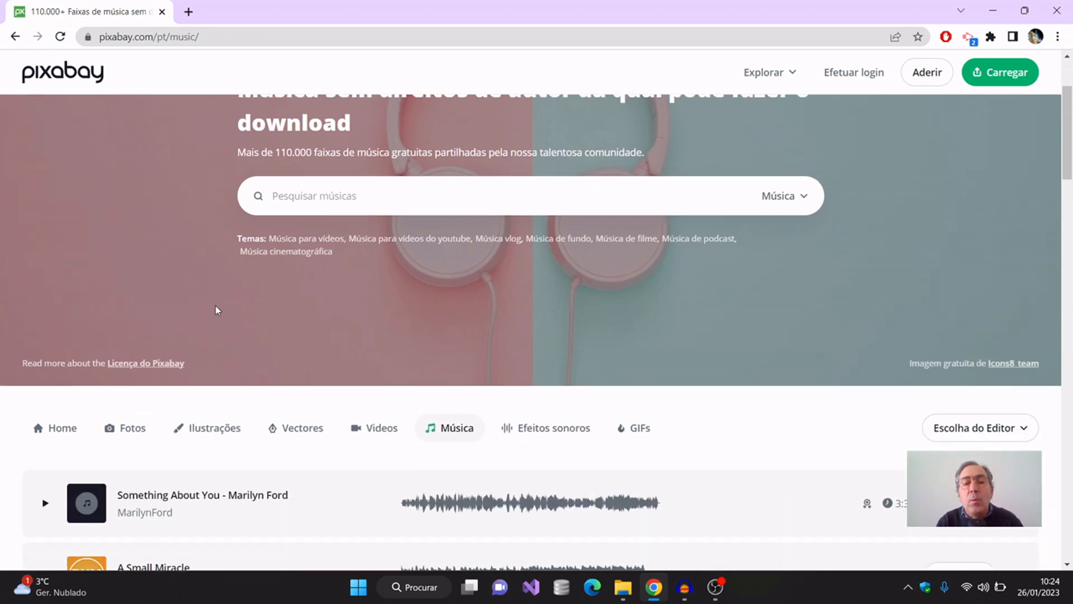
{"action": "scroll", "coordinate": [218, 308], "scroll_direction": "up", "scroll_amount": 1}
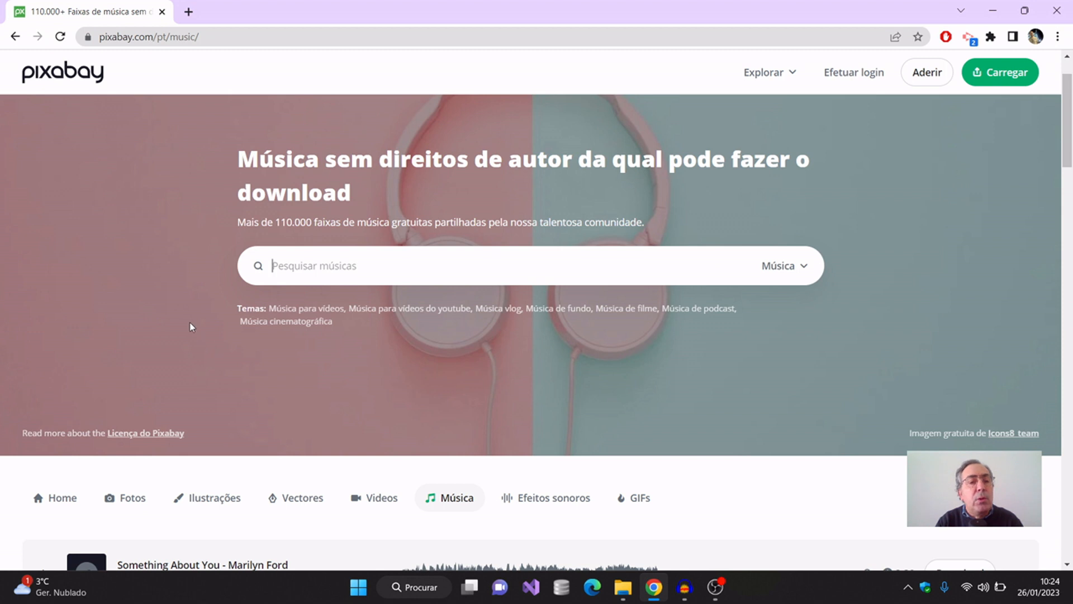
{"action": "scroll", "coordinate": [117, 333], "scroll_direction": "down", "scroll_amount": 1}
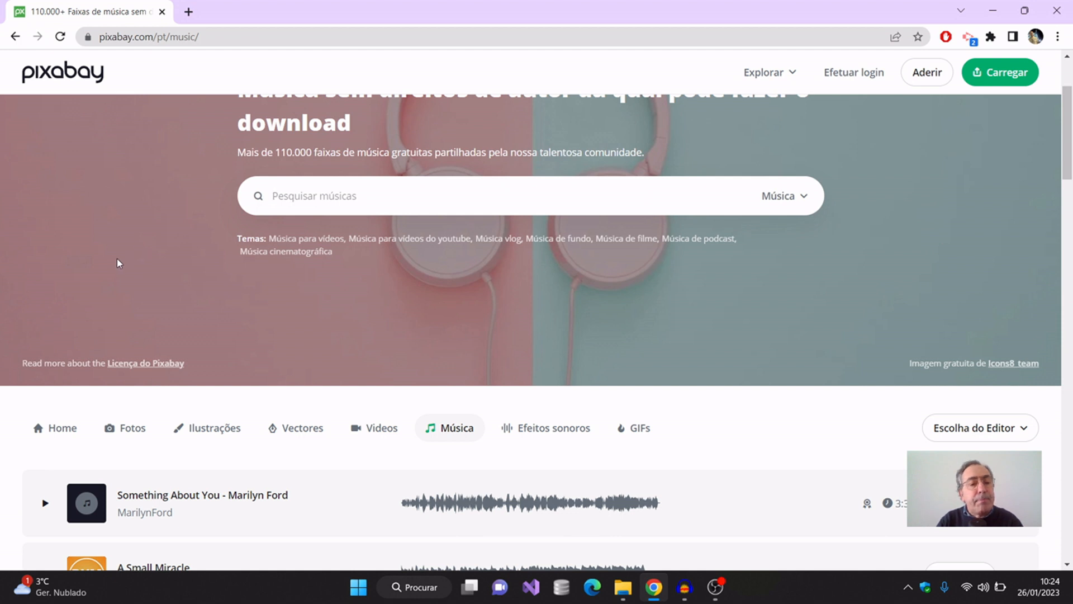
{"action": "scroll", "coordinate": [118, 263], "scroll_direction": "down", "scroll_amount": 2}
{"action": "scroll", "coordinate": [3, 358], "scroll_direction": "down", "scroll_amount": 2}
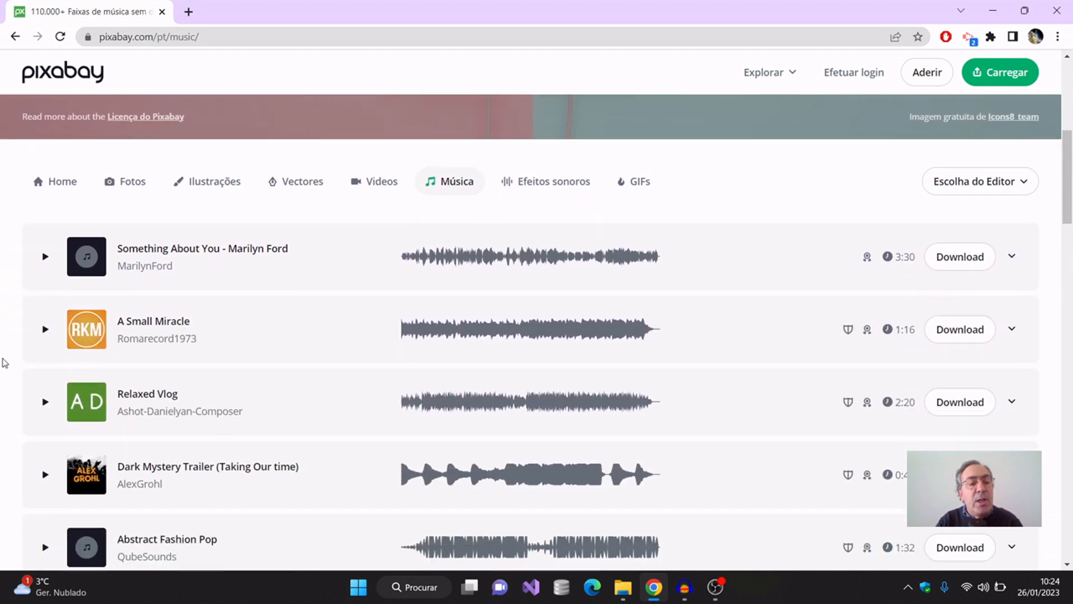
{"action": "scroll", "coordinate": [4, 362], "scroll_direction": "down", "scroll_amount": 5}
{"action": "scroll", "coordinate": [8, 421], "scroll_direction": "down", "scroll_amount": 9}
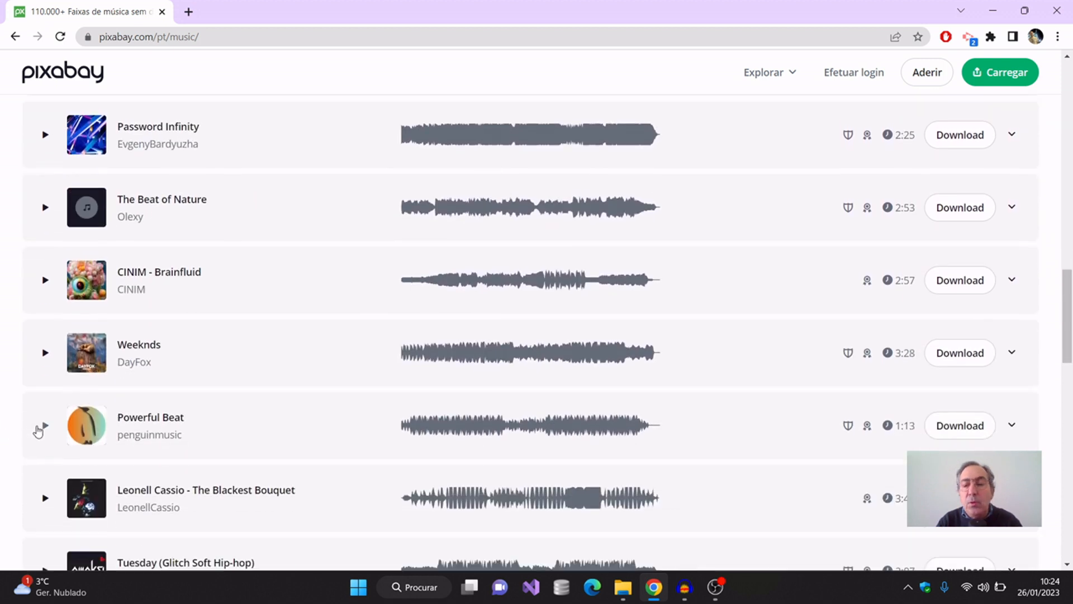
{"action": "scroll", "coordinate": [38, 431], "scroll_direction": "down", "scroll_amount": 4}
{"action": "left_click_drag", "start_coordinate": [1067, 353], "coordinate": [1069, 175]}
- Sort the music tracks by Mais recente and change the order to Popular
{"action": "left_click", "coordinate": [1025, 235]}
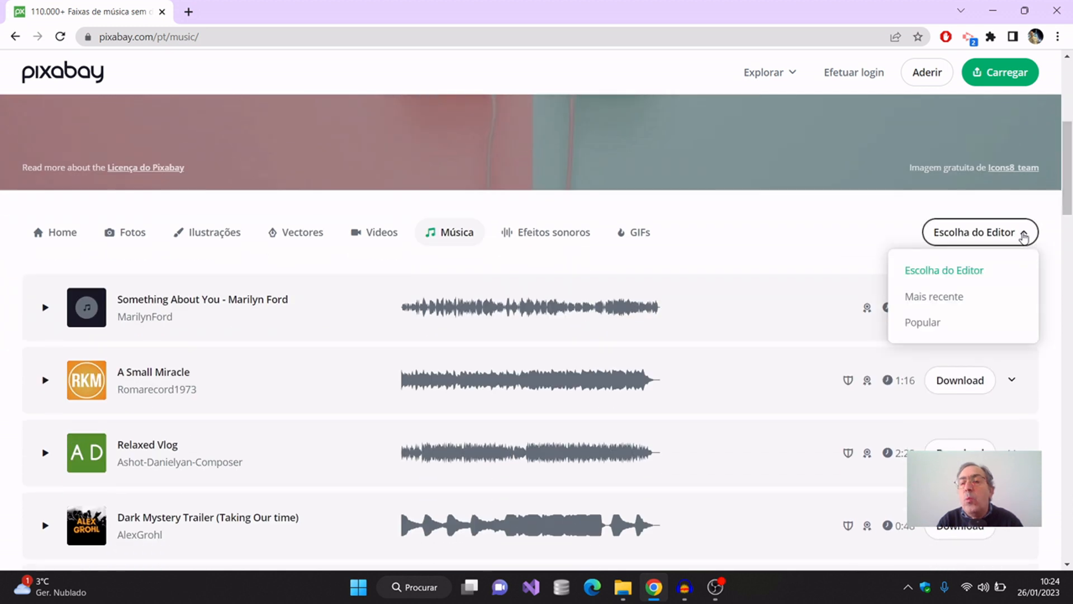
{"action": "left_click", "coordinate": [921, 301]}
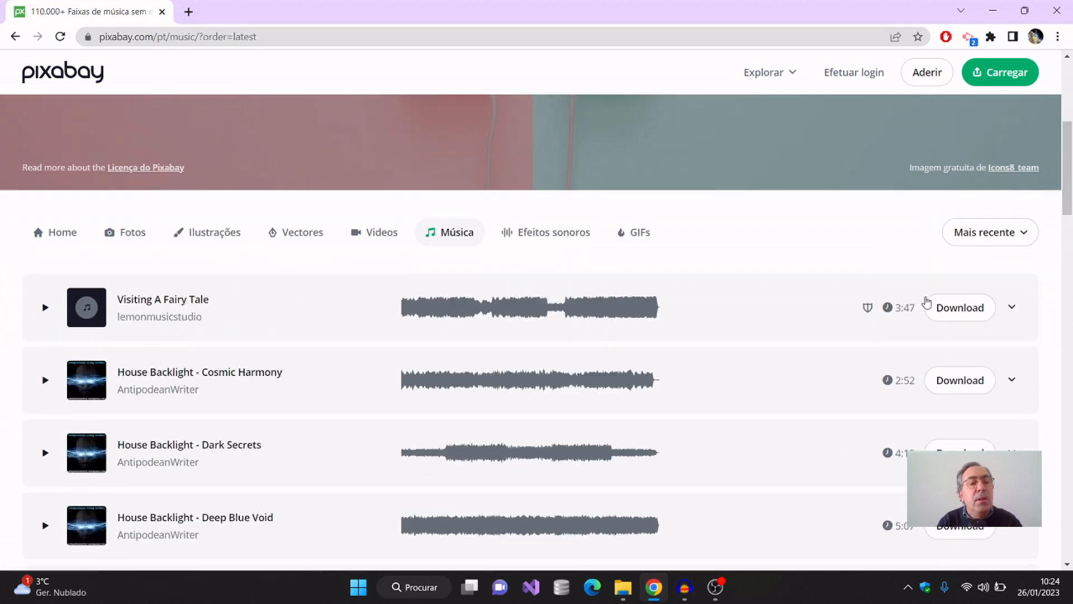
{"action": "left_click", "coordinate": [1026, 233]}
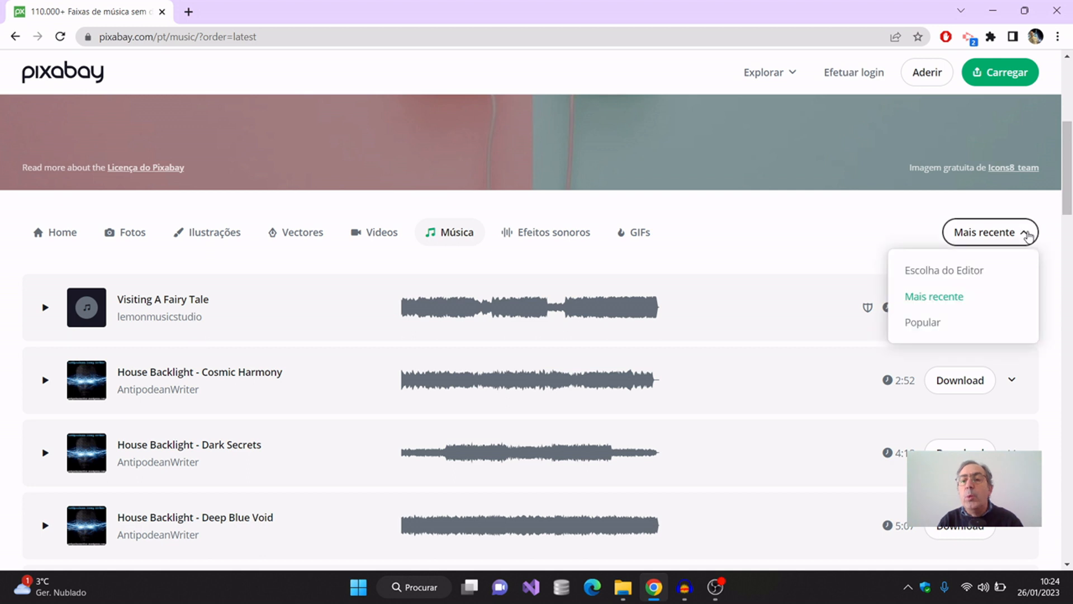
{"action": "left_click", "coordinate": [921, 322]}
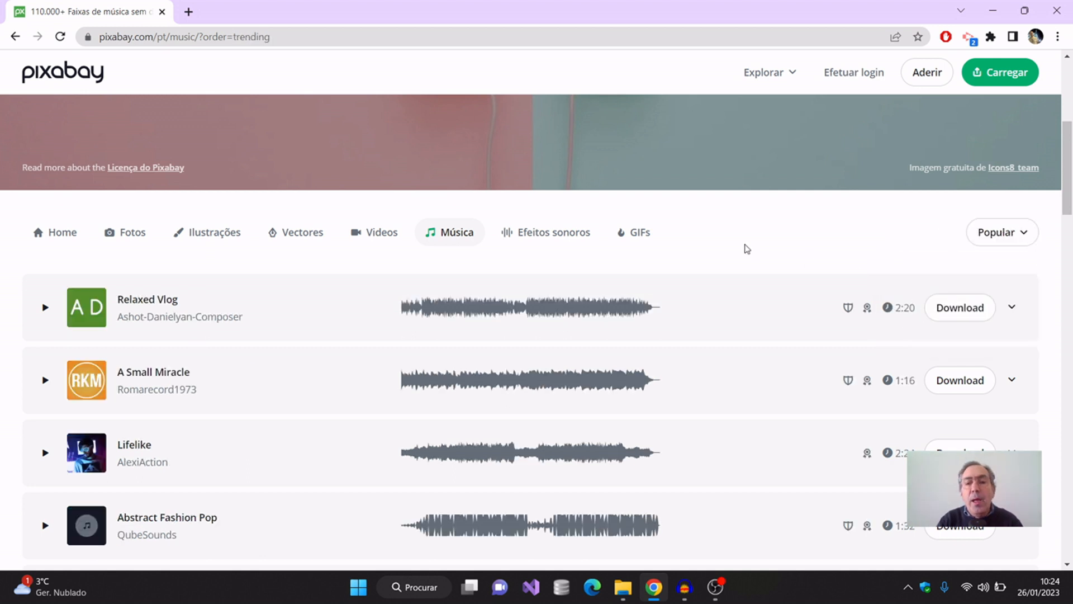
- Preview the track Lifelike, skipping ahead to the middle and to a part near its end
{"action": "scroll", "coordinate": [13, 345], "scroll_direction": "down", "scroll_amount": 1}
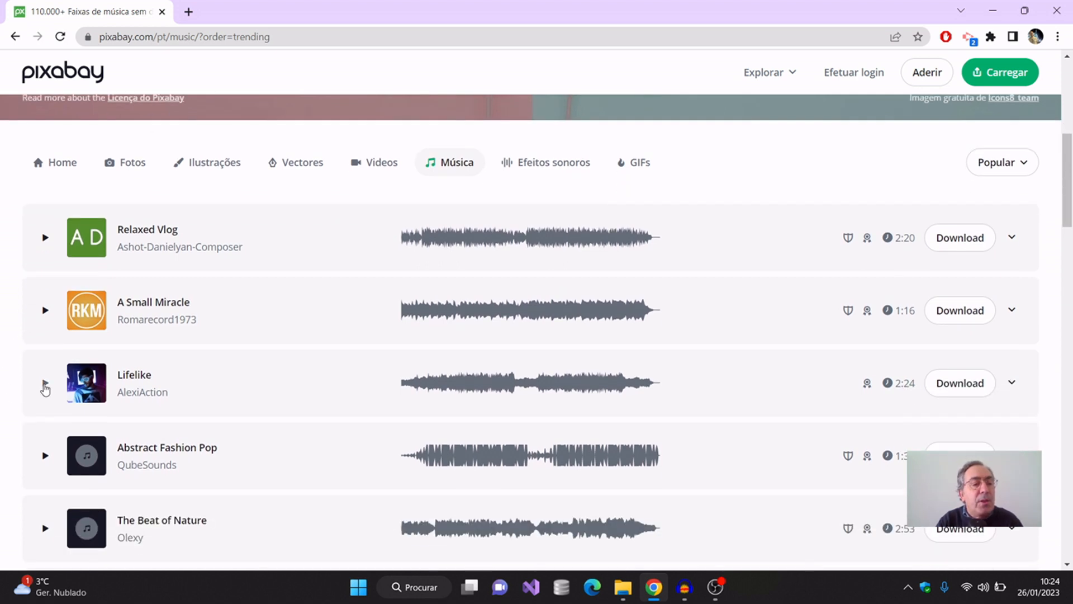
{"action": "left_click", "coordinate": [45, 383]}
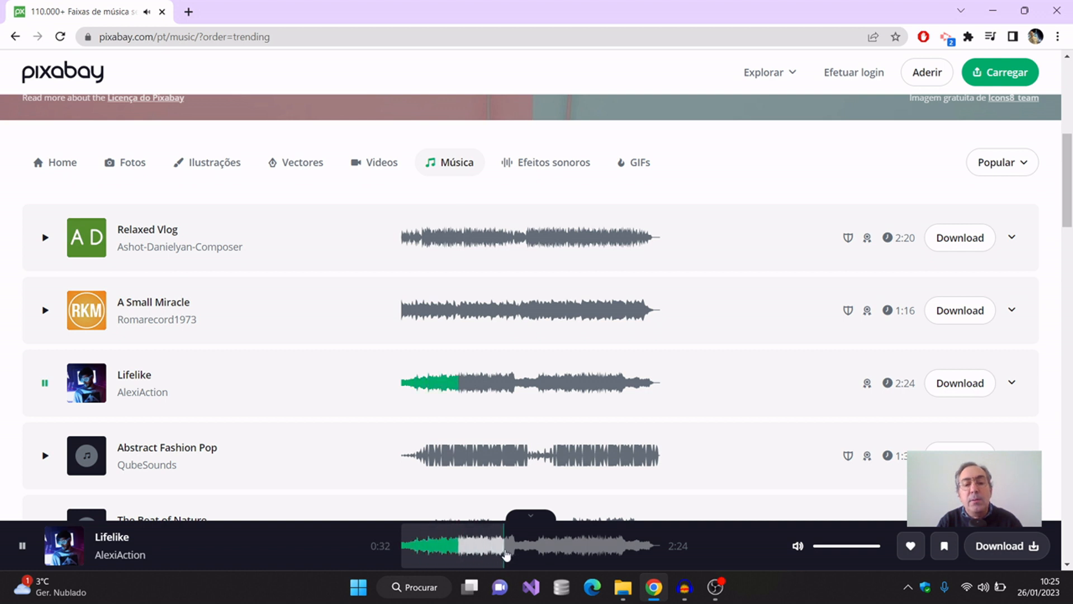
{"action": "left_click", "coordinate": [513, 551]}
{"action": "left_click", "coordinate": [523, 550]}
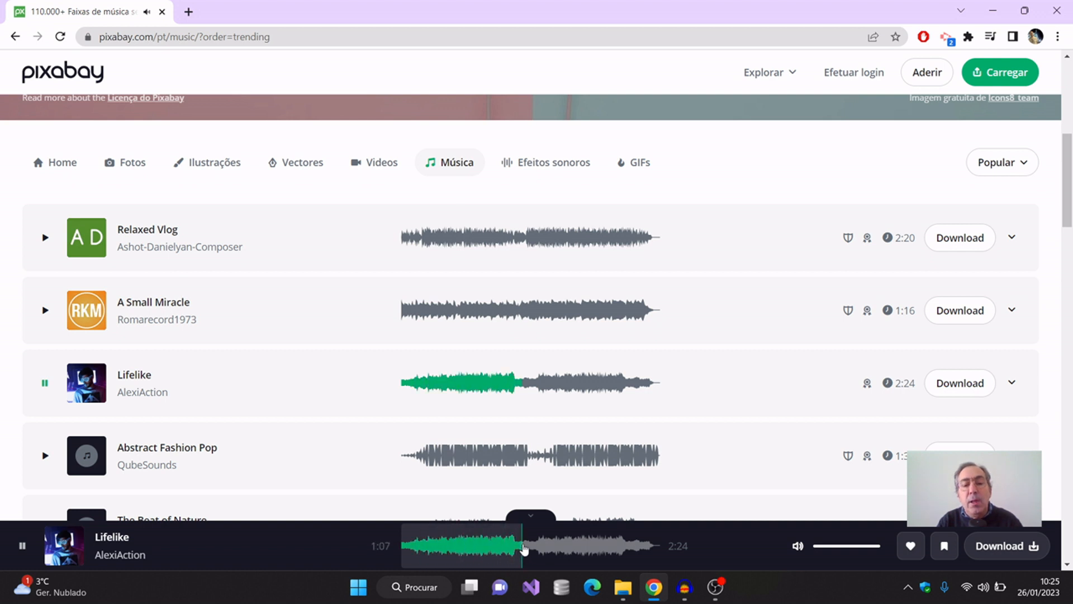
{"action": "left_click", "coordinate": [588, 551]}
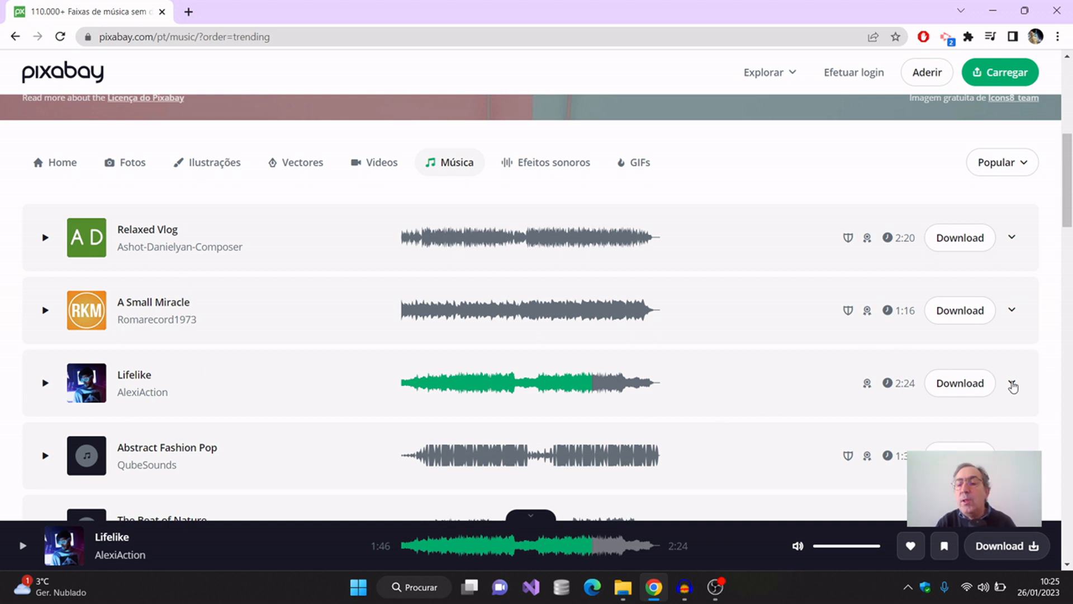
- Expand the details of the track Lifelike and list the music tagged tecnologia
{"action": "left_click", "coordinate": [1012, 383]}
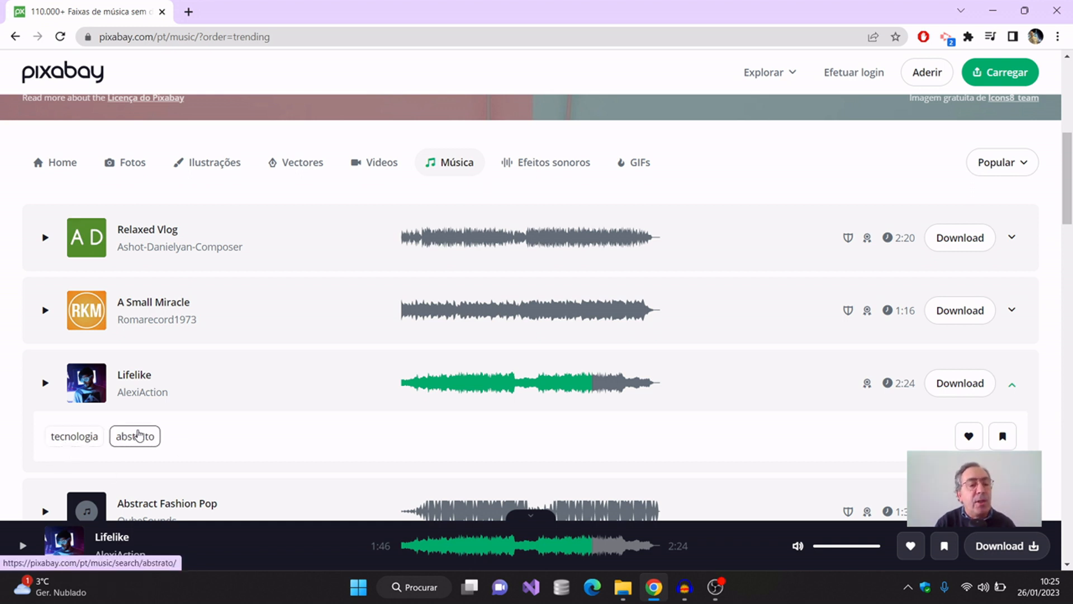
{"action": "left_click", "coordinate": [78, 441]}
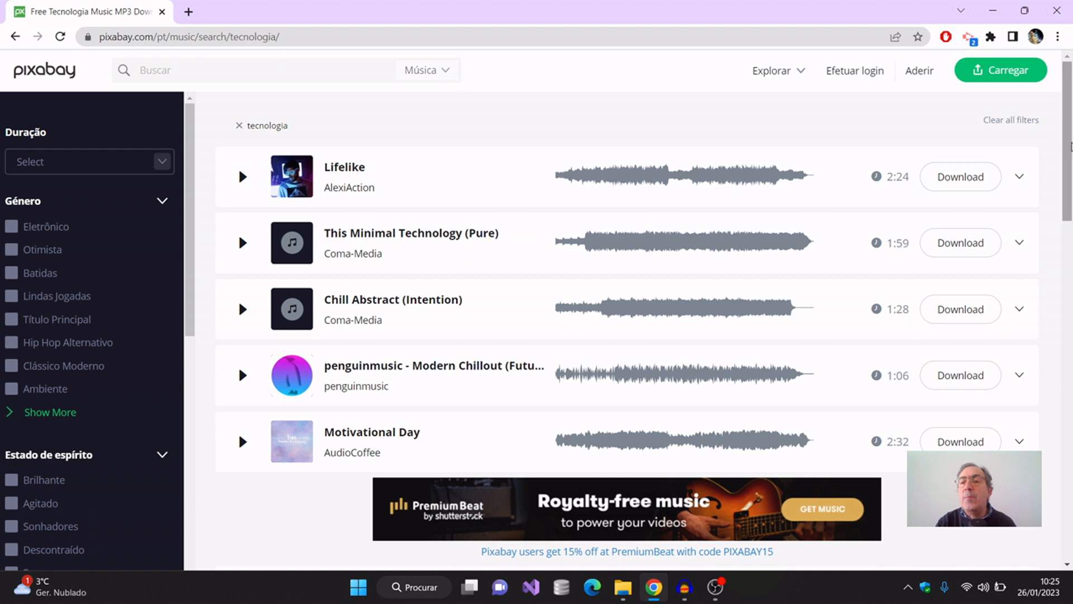
{"action": "left_click_drag", "start_coordinate": [1068, 160], "coordinate": [1071, 106]}
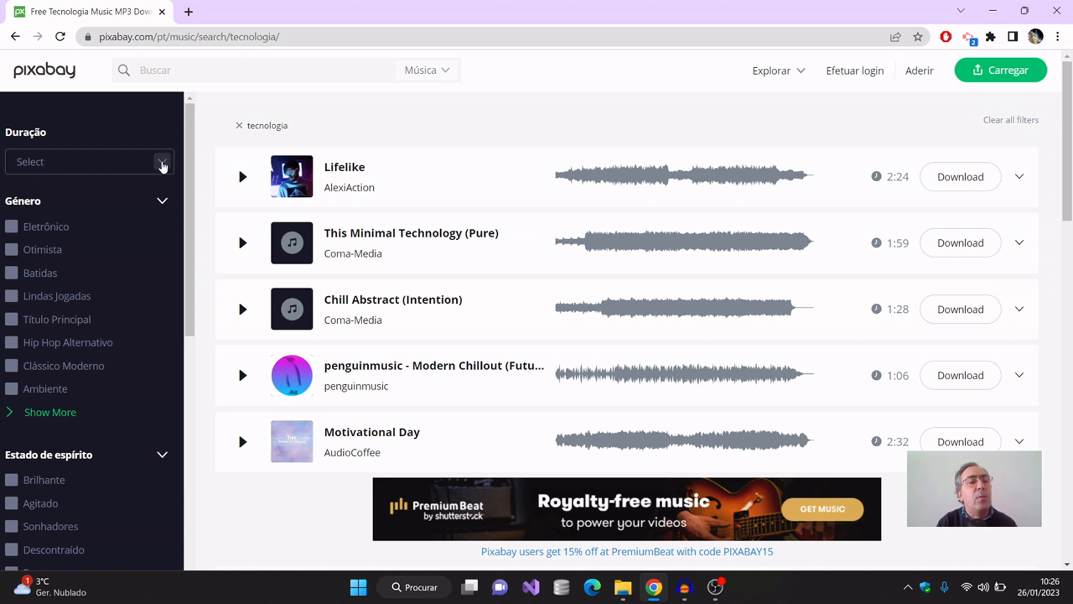
- Filter the tecnologia tracks to a duration of 0 - 30 secs, look over the list and clear the filter
{"action": "left_click", "coordinate": [163, 164]}
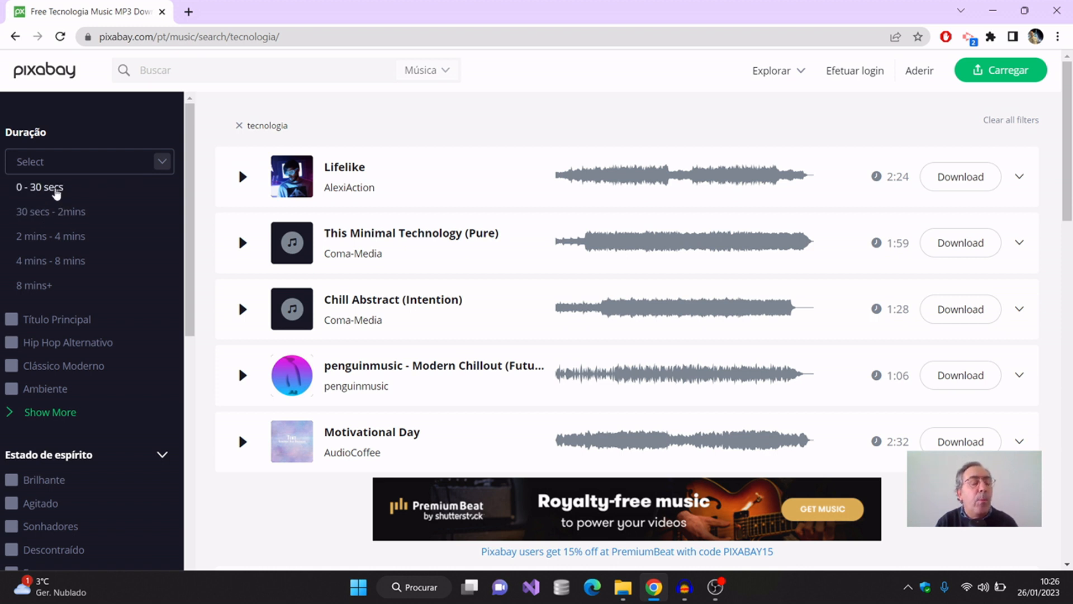
{"action": "left_click", "coordinate": [56, 193]}
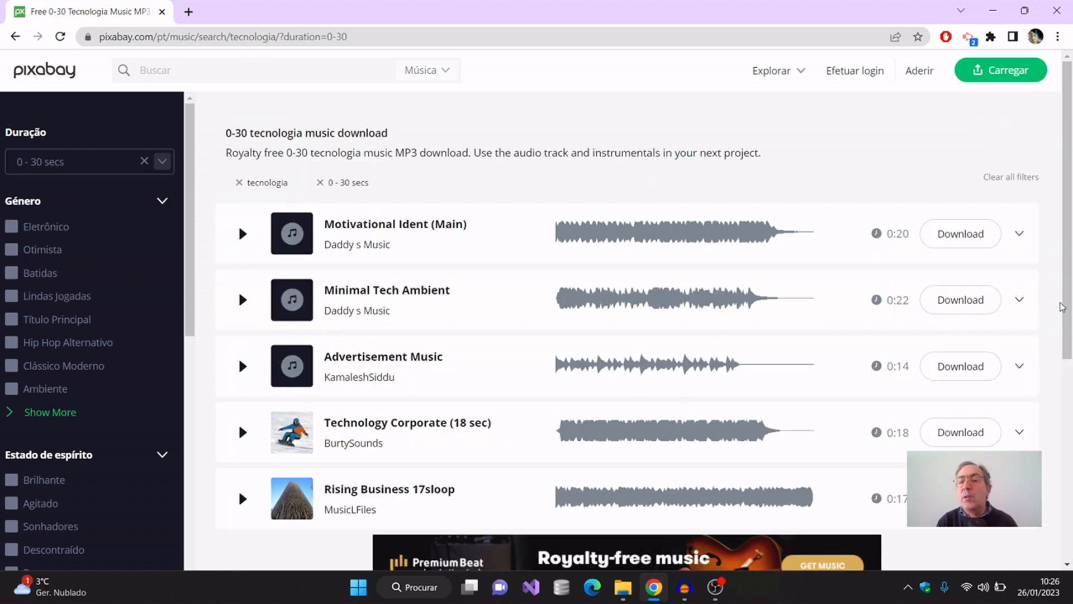
{"action": "left_click_drag", "start_coordinate": [1063, 323], "coordinate": [843, 249]}
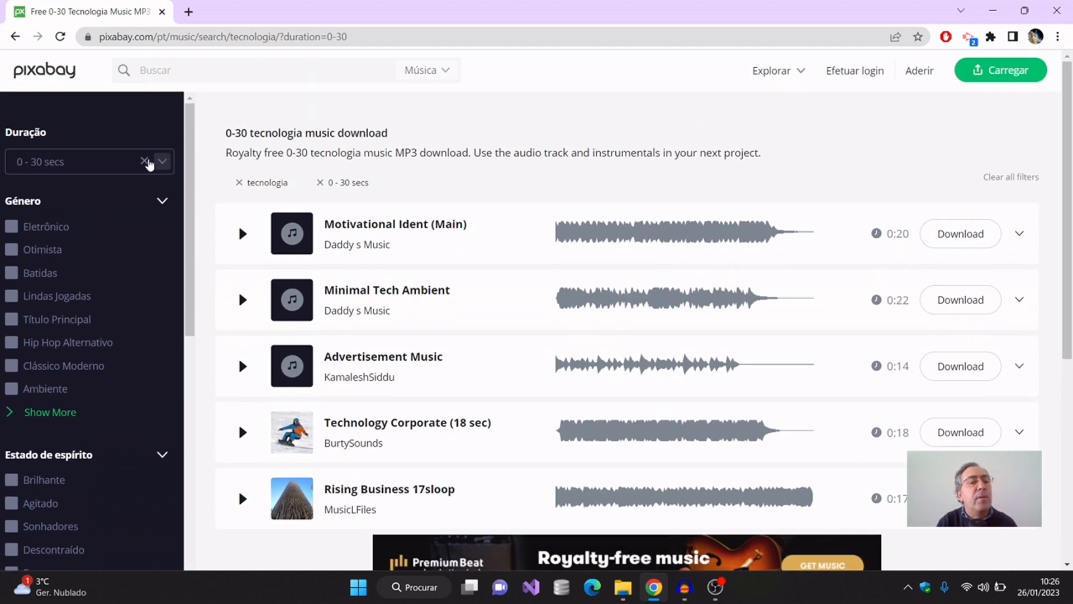
{"action": "left_click", "coordinate": [144, 163]}
- Filter the tecnologia tracks to a duration of 8 mins+ and clear that duration filter
{"action": "left_click", "coordinate": [162, 162]}
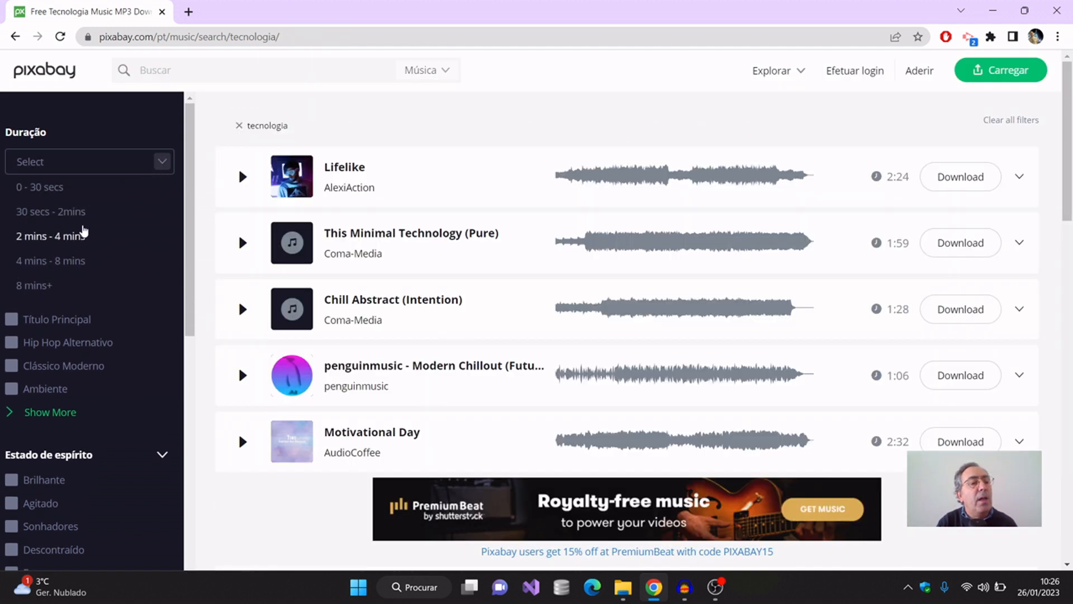
{"action": "left_click", "coordinate": [34, 286]}
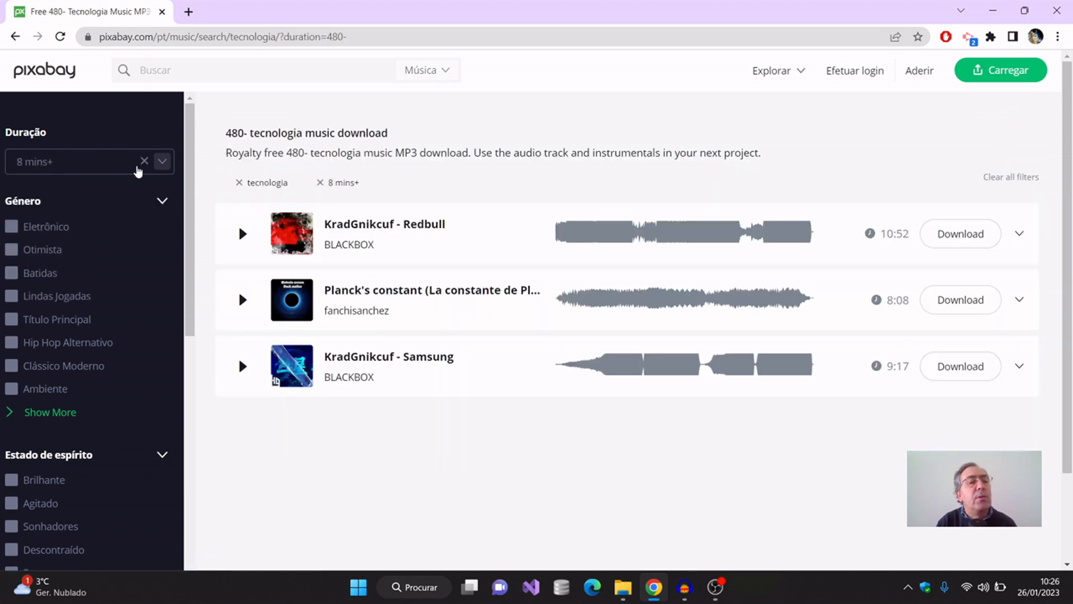
{"action": "left_click", "coordinate": [144, 163]}
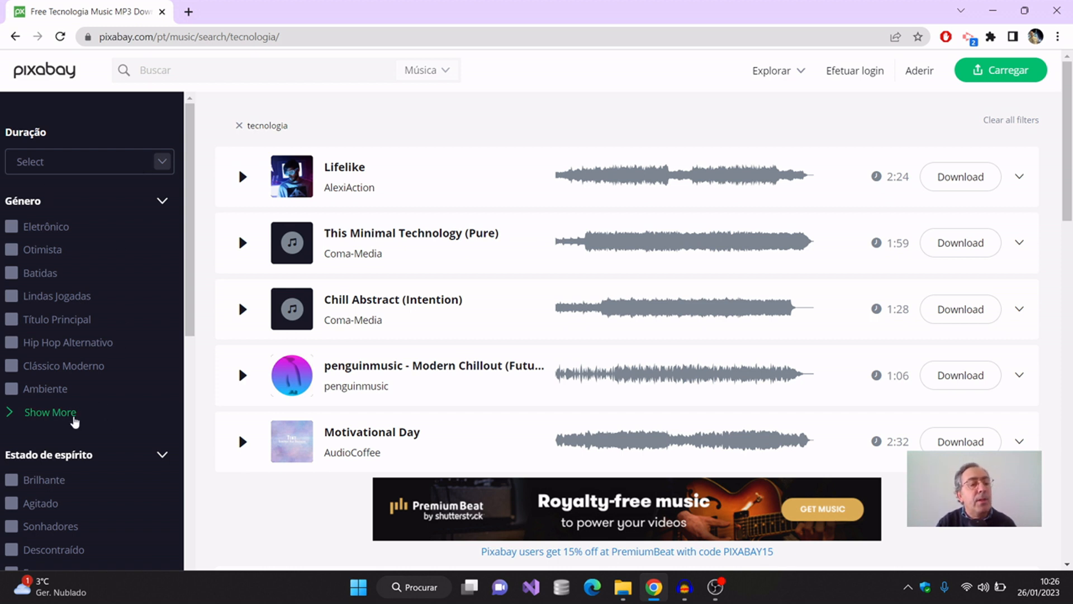
- Expand the full genre list, filter the tracks by the Eletrônico genre and collapse the Género filters
{"action": "left_click", "coordinate": [72, 417]}
{"action": "mouse_move", "coordinate": [196, 157]}
{"action": "left_mouse_down"}
{"action": "mouse_move", "coordinate": [202, 238]}
{"action": "mouse_move", "coordinate": [206, 168]}
{"action": "left_mouse_up"}
{"action": "left_click", "coordinate": [11, 227]}
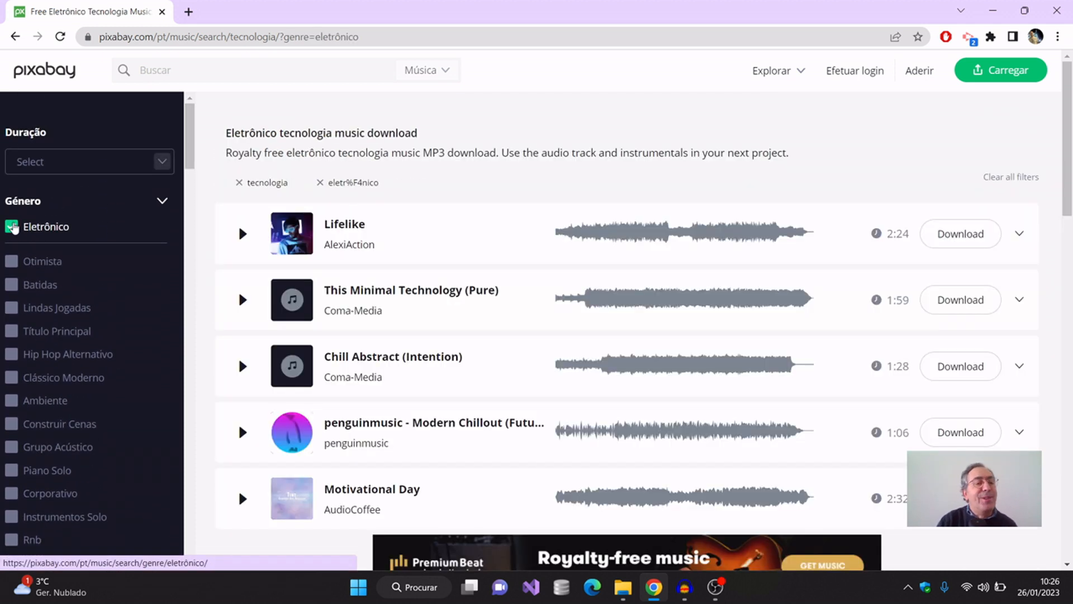
{"action": "left_click", "coordinate": [162, 203]}
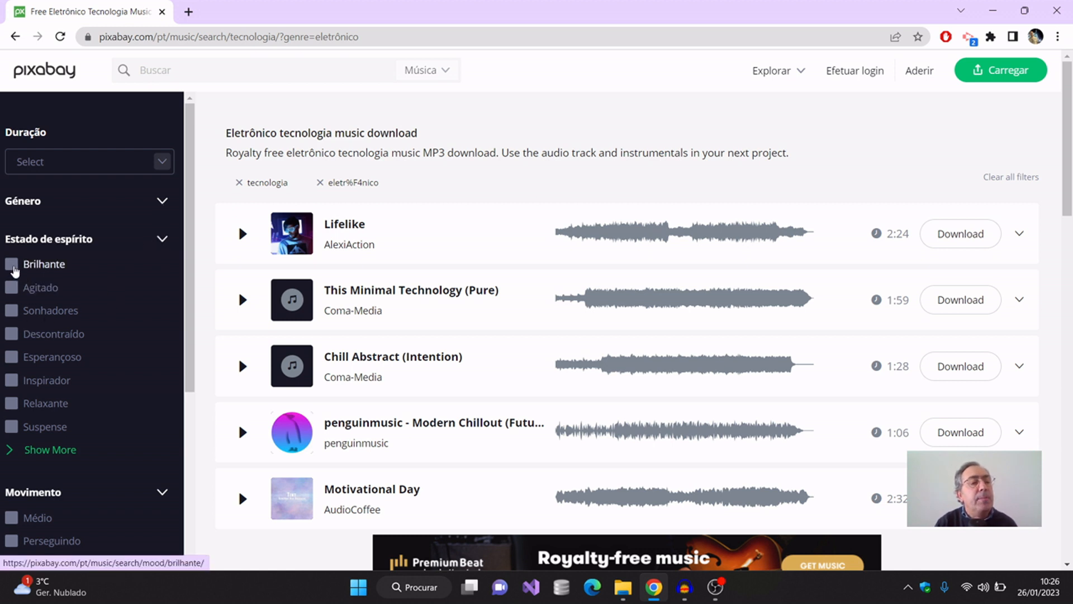
- Filter the tracks by the mood Agitado, look through the list and remove the mood filter
{"action": "left_click", "coordinate": [12, 289]}
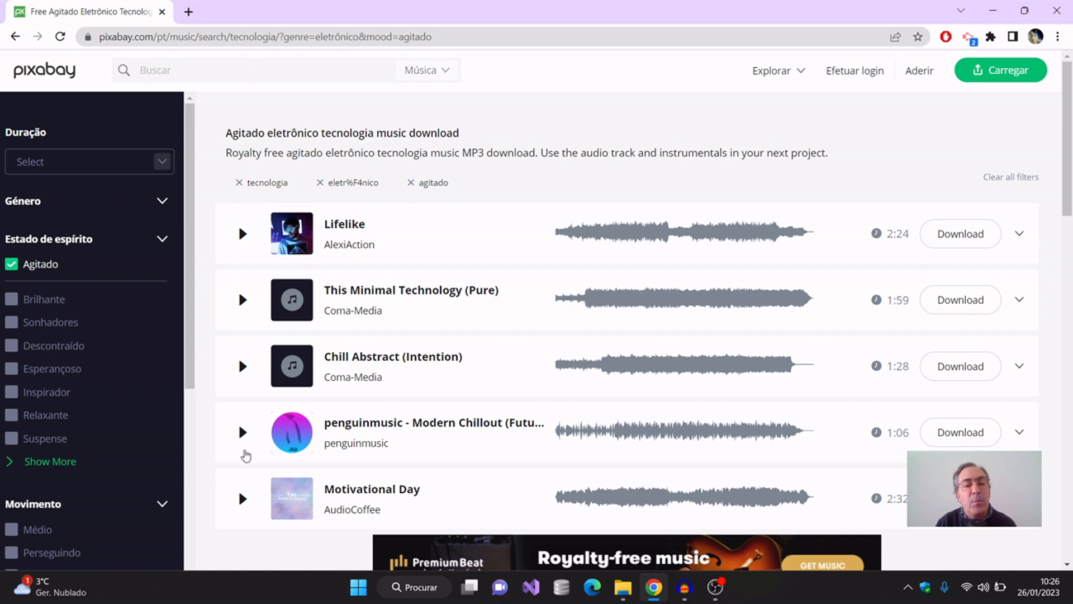
{"action": "scroll", "coordinate": [1071, 240], "scroll_direction": "down", "scroll_amount": 2}
{"action": "scroll", "coordinate": [1070, 240], "scroll_direction": "down", "scroll_amount": 1}
{"action": "scroll", "coordinate": [1070, 241], "scroll_direction": "up", "scroll_amount": 2}
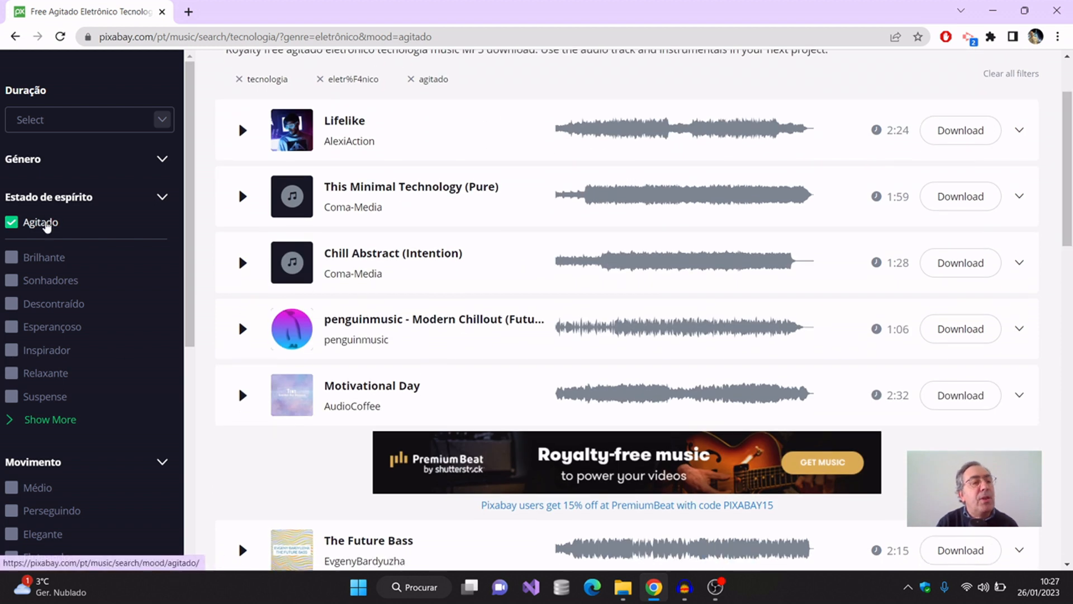
{"action": "left_click", "coordinate": [11, 222]}
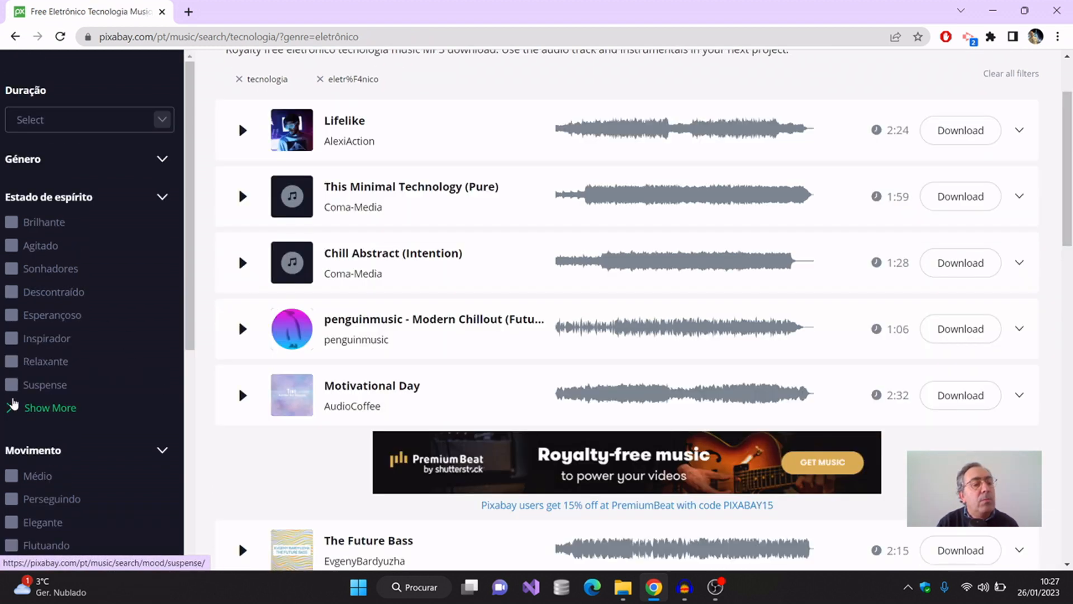
- Filter the tracks by the mood Relaxante, check the list and remove the mood filter
{"action": "left_click", "coordinate": [11, 367]}
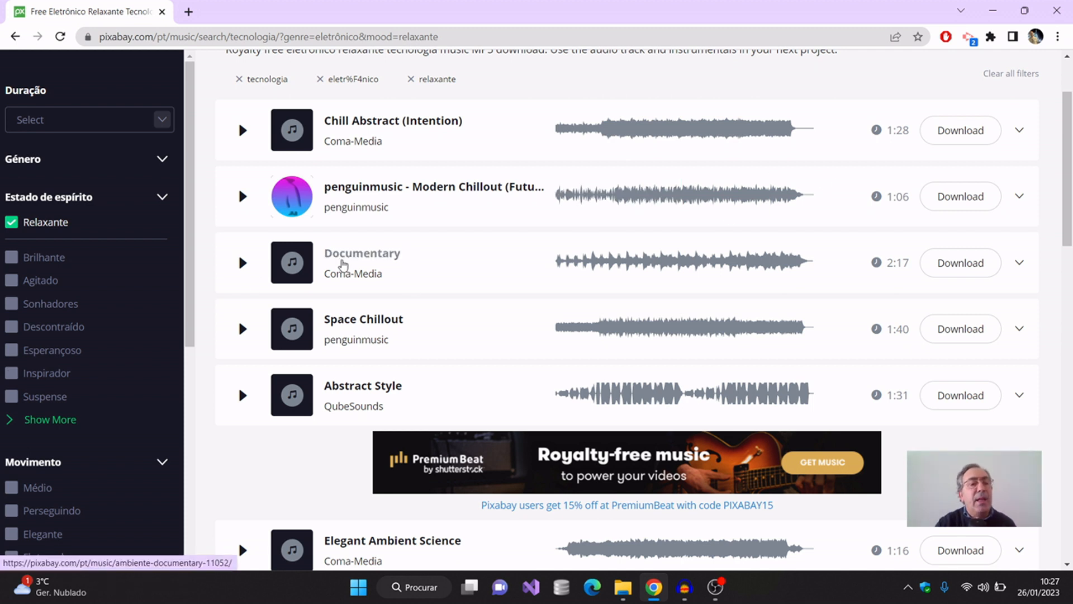
{"action": "mouse_move", "coordinate": [192, 334]}
{"action": "left_mouse_down"}
{"action": "mouse_move", "coordinate": [192, 394]}
{"action": "mouse_move", "coordinate": [192, 344]}
{"action": "left_mouse_up"}
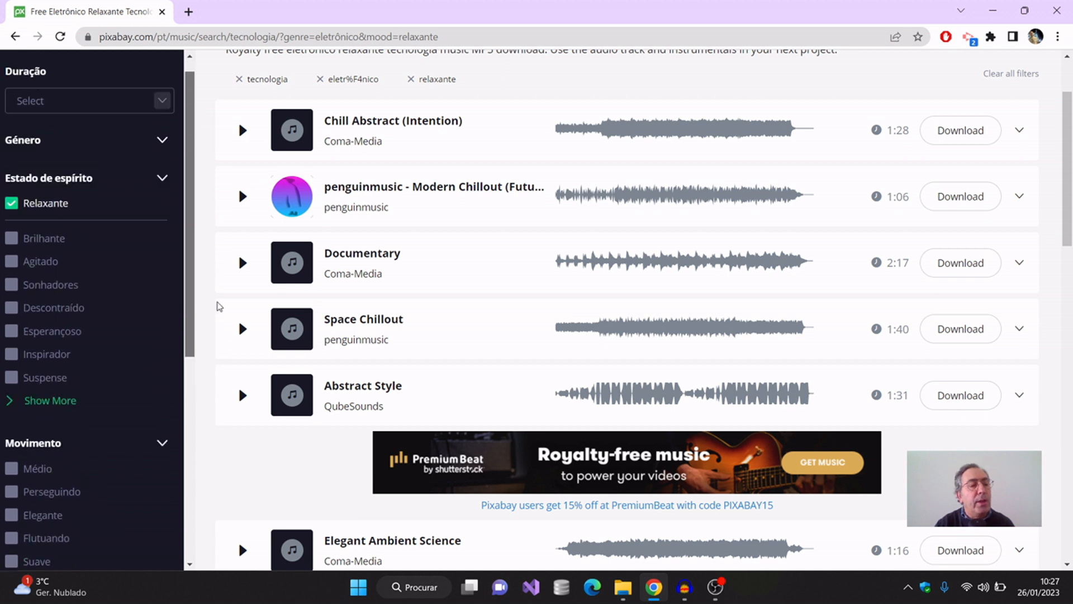
{"action": "left_click", "coordinate": [12, 221]}
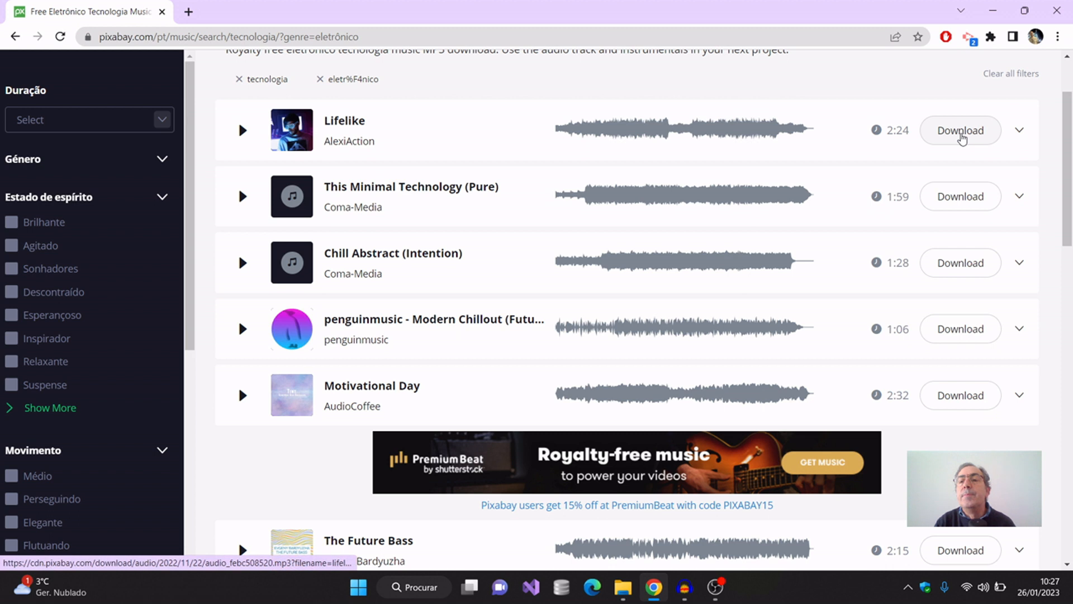
- Download the track Lifelike as an MP3 and copy its suggested author credit text
{"action": "left_click", "coordinate": [961, 135]}
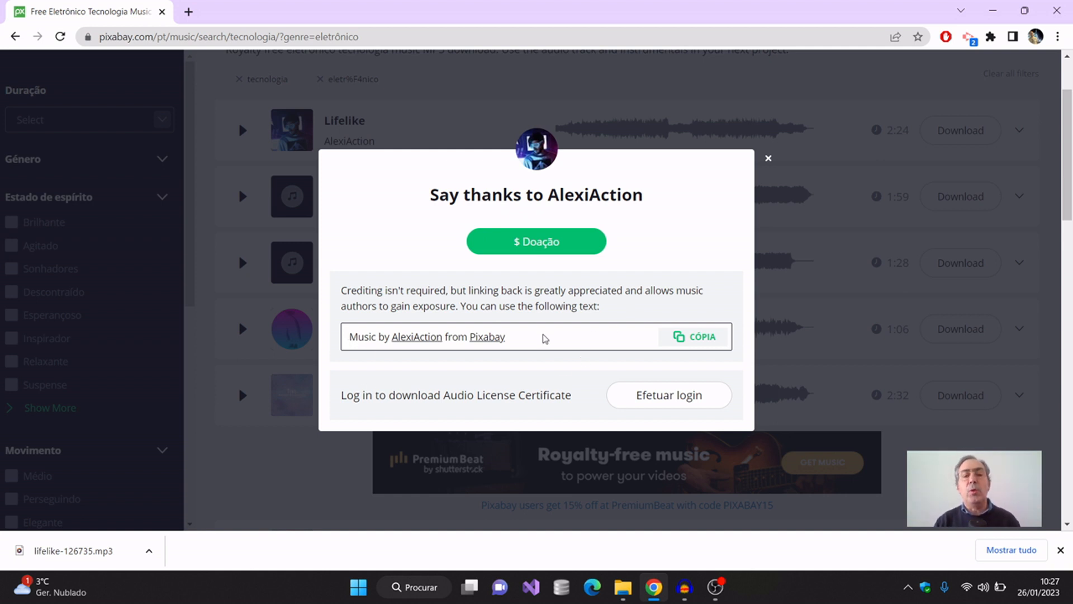
{"action": "left_click", "coordinate": [699, 341]}
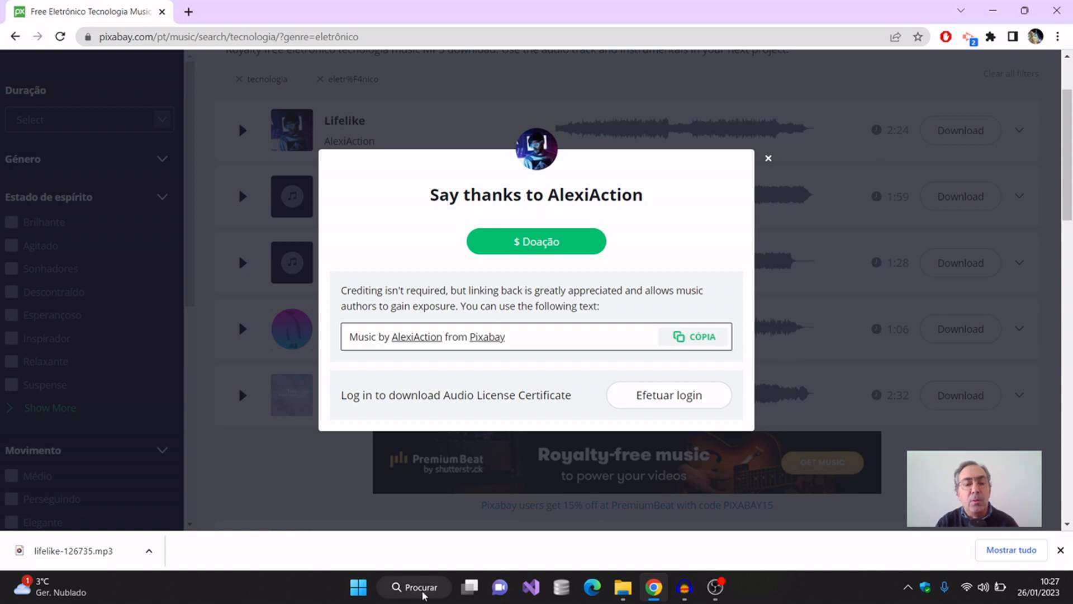
- Open a blank Bloco de notas document and paste the copied Pixabay credit text into it
{"action": "left_click", "coordinate": [420, 589]}
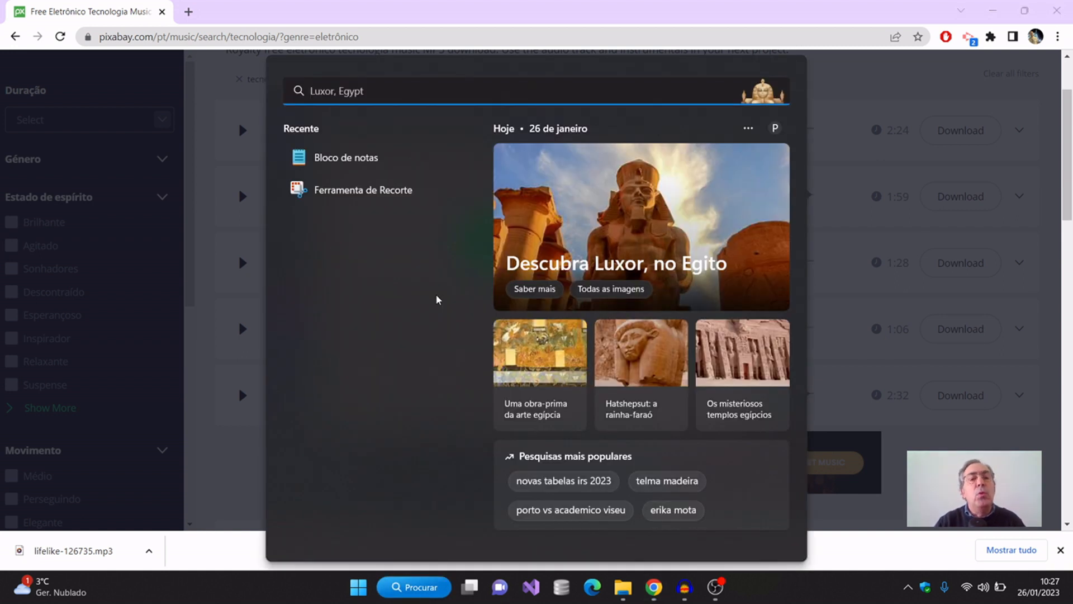
{"action": "left_click", "coordinate": [365, 159]}
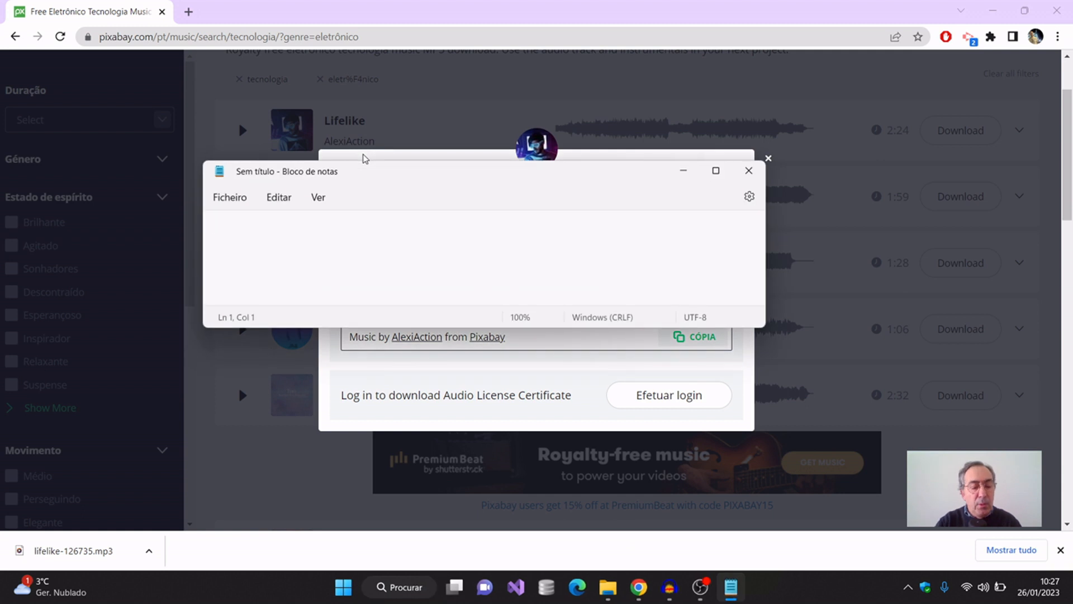
{"action": "type", "text": "Music by <a href=\"https://pixabay.com/pt/users/alexiaction-26977400/?utm_source=link-attribution&amp;utm_medium=referral&amp;utm_campaign=music&amp;utm_content=126735\">AlexiAction</a> from <a href=\"https://pixabay.com/music//?utm_source=link-attribution&amp;utm_medium=referral&amp;utm_campaign=music&amp;utm_content=126735\">Pixabay</a>"}
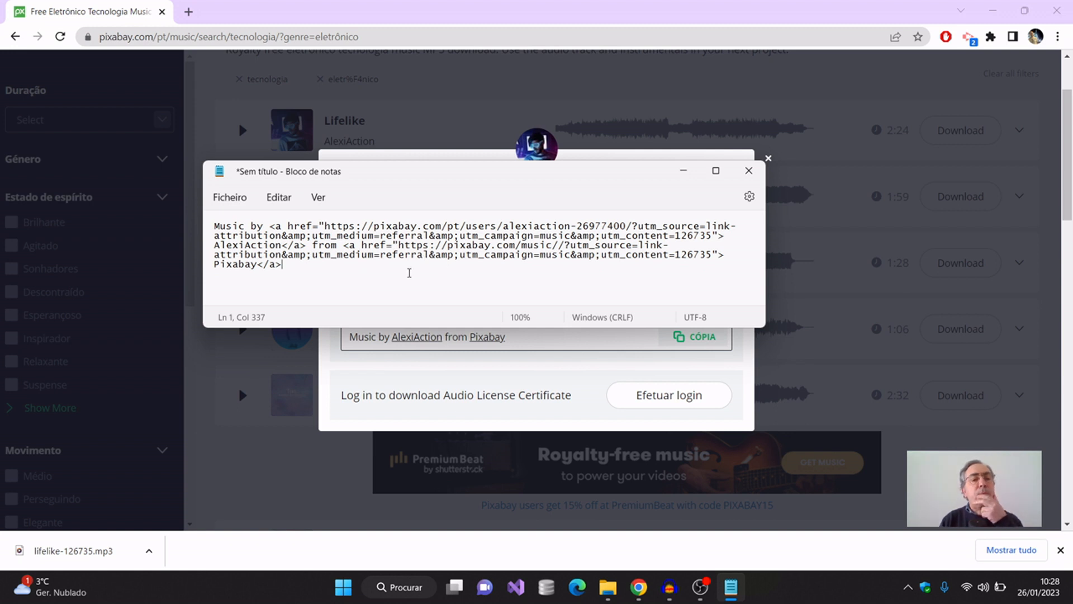
- Add the plain credit line "Music by AlexiAction from Pixabay" below the pasted code, separated by a blank line
{"action": "key", "text": "Return"}
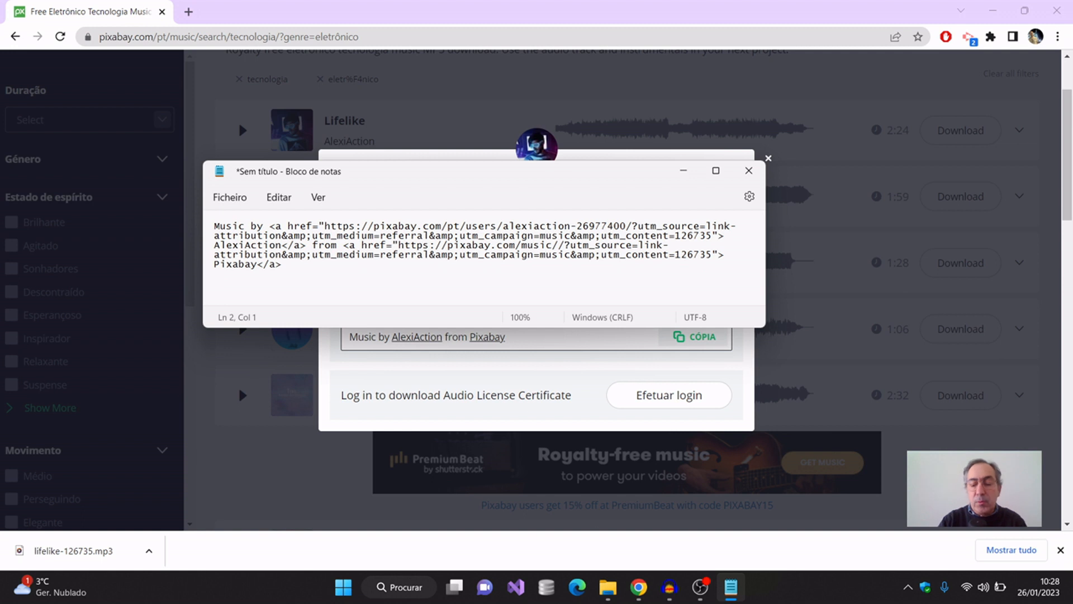
{"action": "key", "text": "Return"}
{"action": "type", "text": "M"}
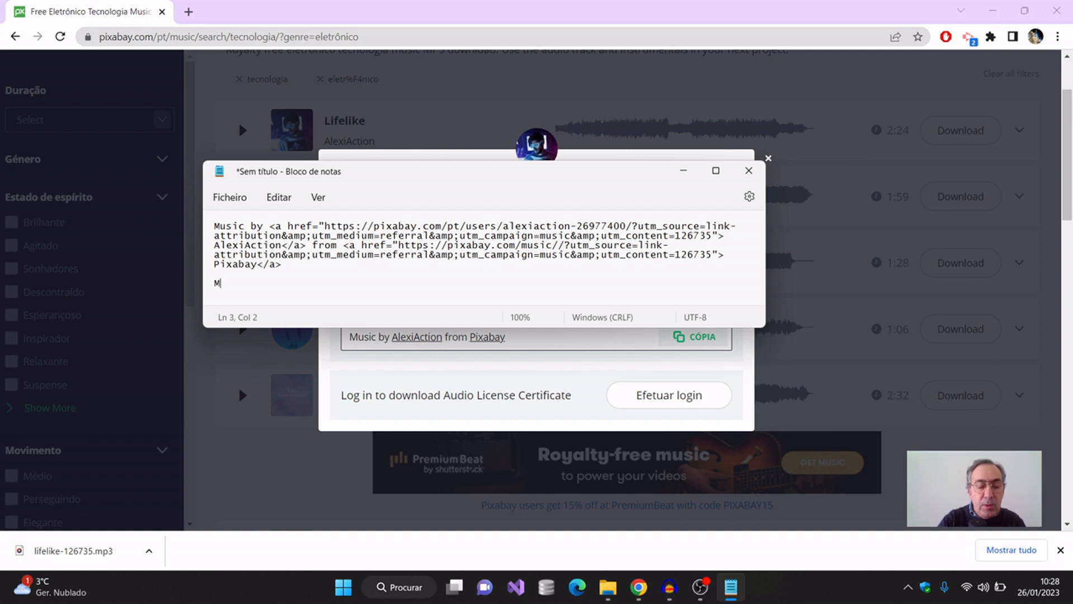
{"action": "type", "text": "usi"}
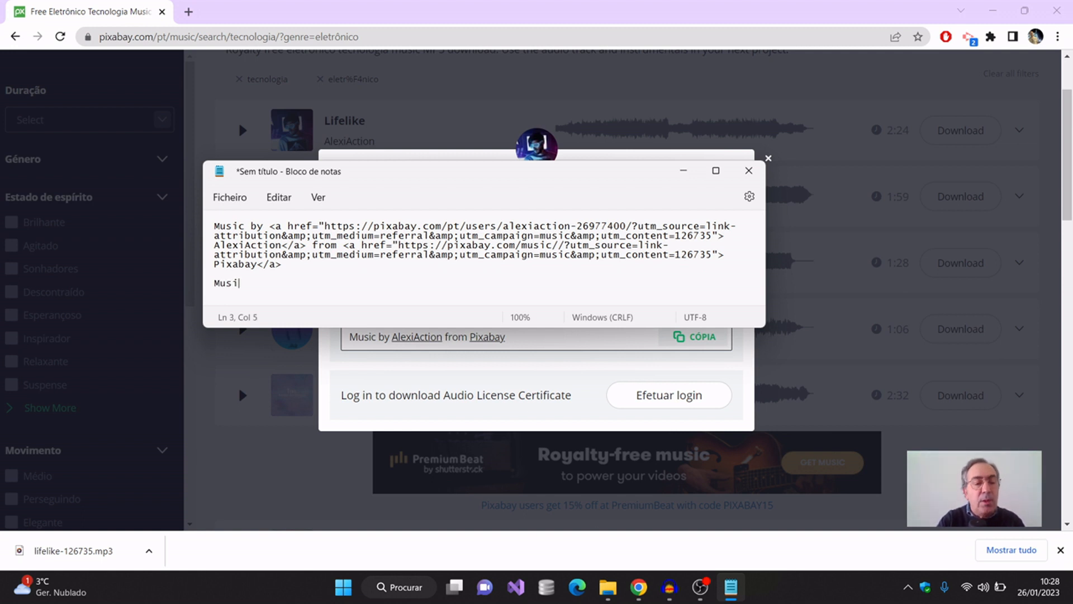
{"action": "type", "text": "c "}
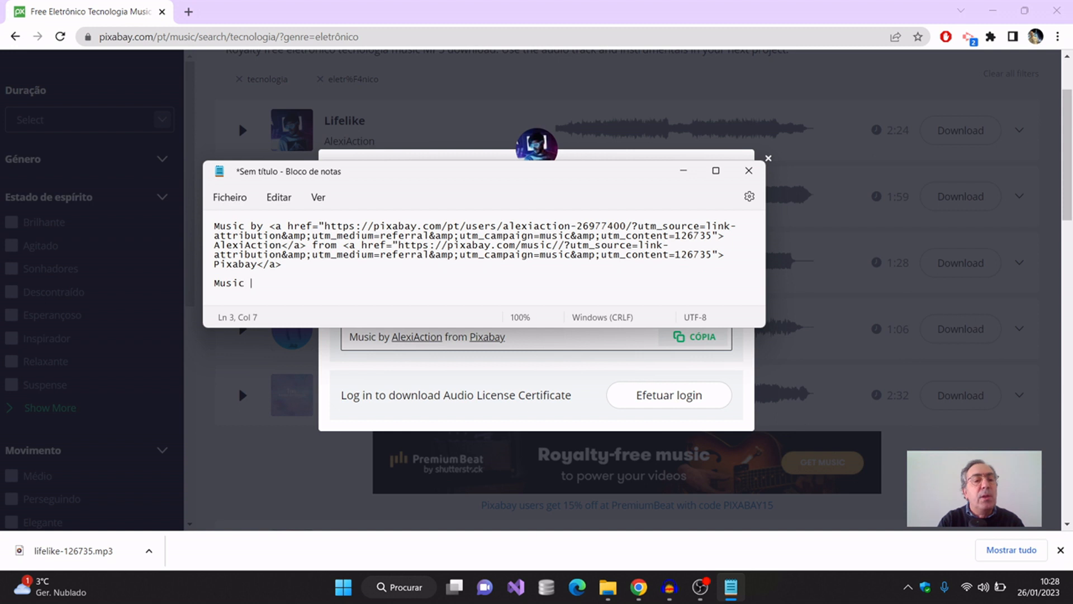
{"action": "type", "text": "by "}
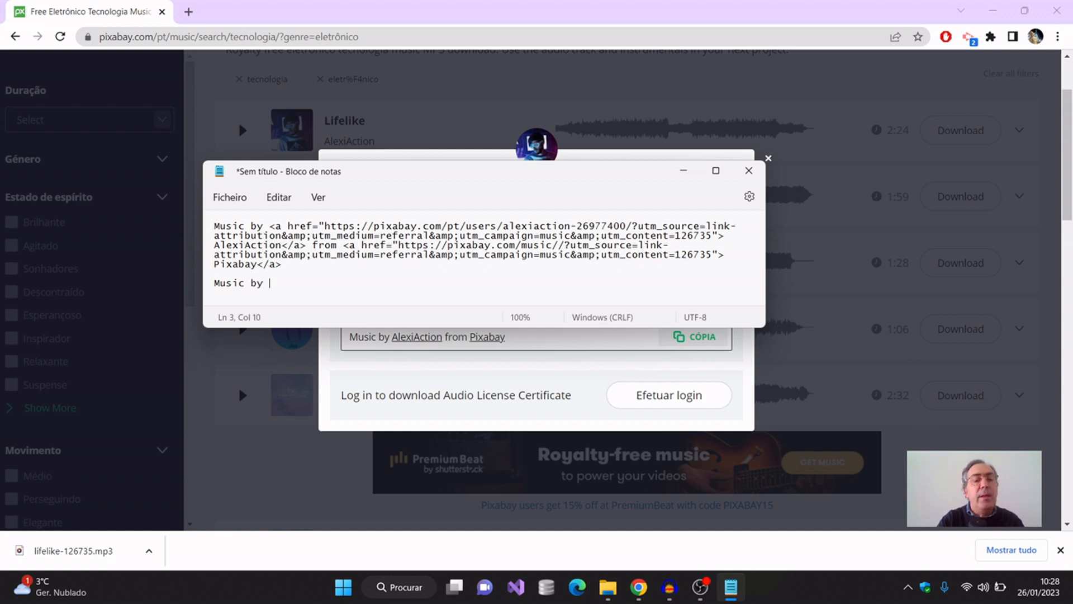
{"action": "type", "text": "Al+"}
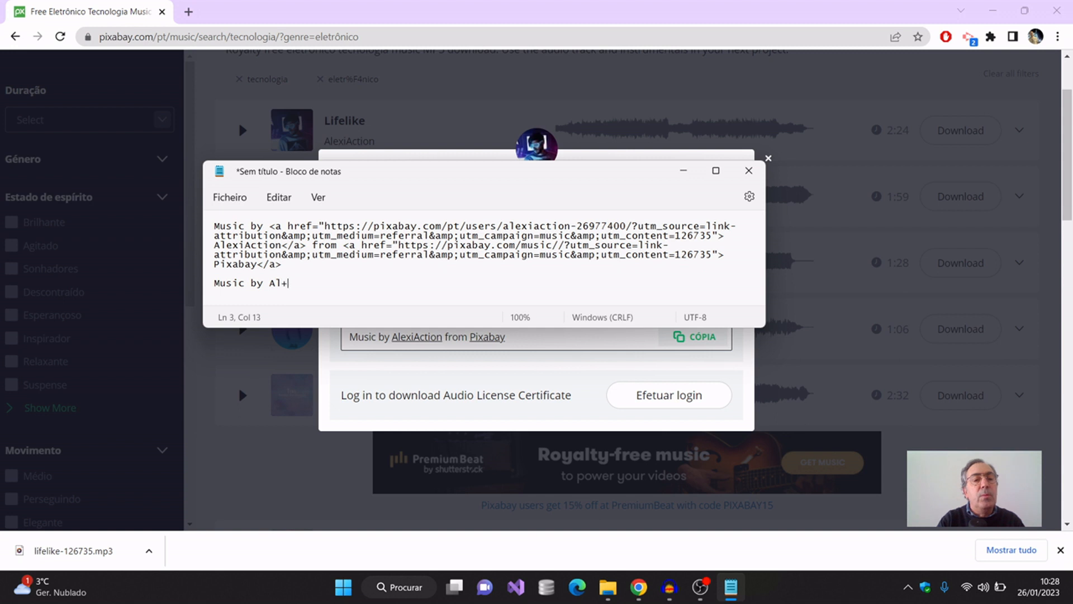
{"action": "key", "text": "BackSpace"}
{"action": "key", "text": "BackSpace"}
{"action": "type", "text": "ç"}
{"action": "key", "text": "BackSpace"}
{"action": "type", "text": "ç"}
{"action": "key", "text": "BackSpace"}
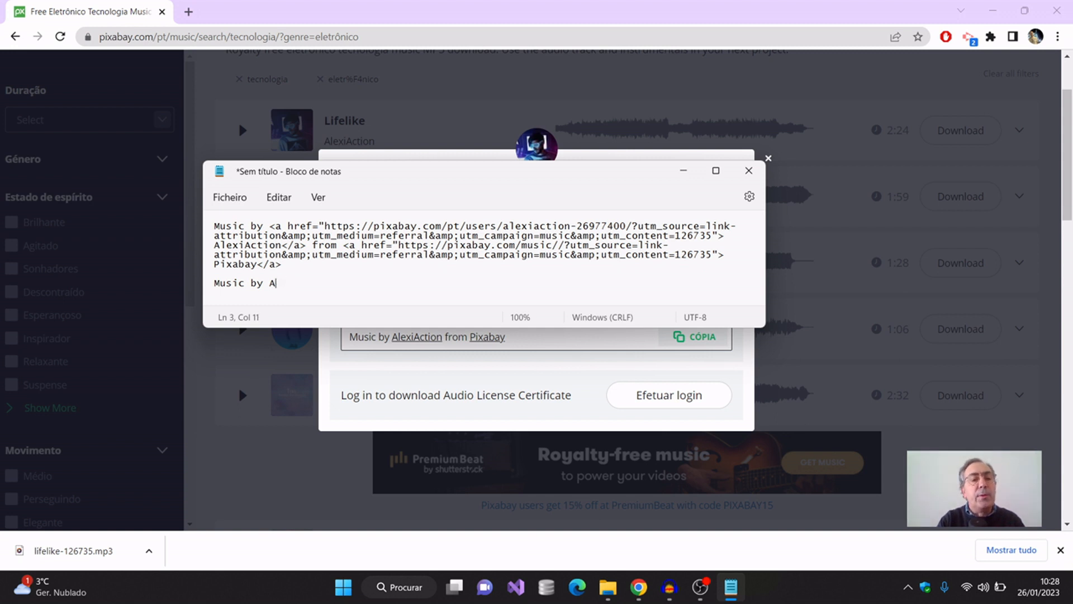
{"action": "type", "text": "lexiAction from Pixabay"}
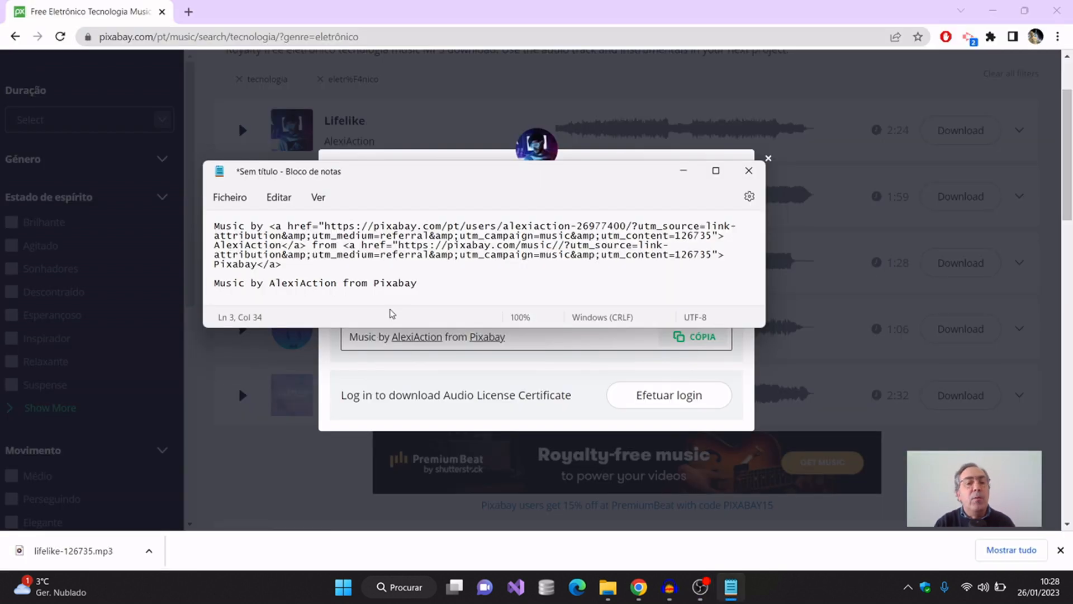
- Minimise the notes with the plain credit line selected and close the author thank-you dialog on Pixabay
{"action": "left_click_drag", "start_coordinate": [445, 280], "coordinate": [214, 302]}
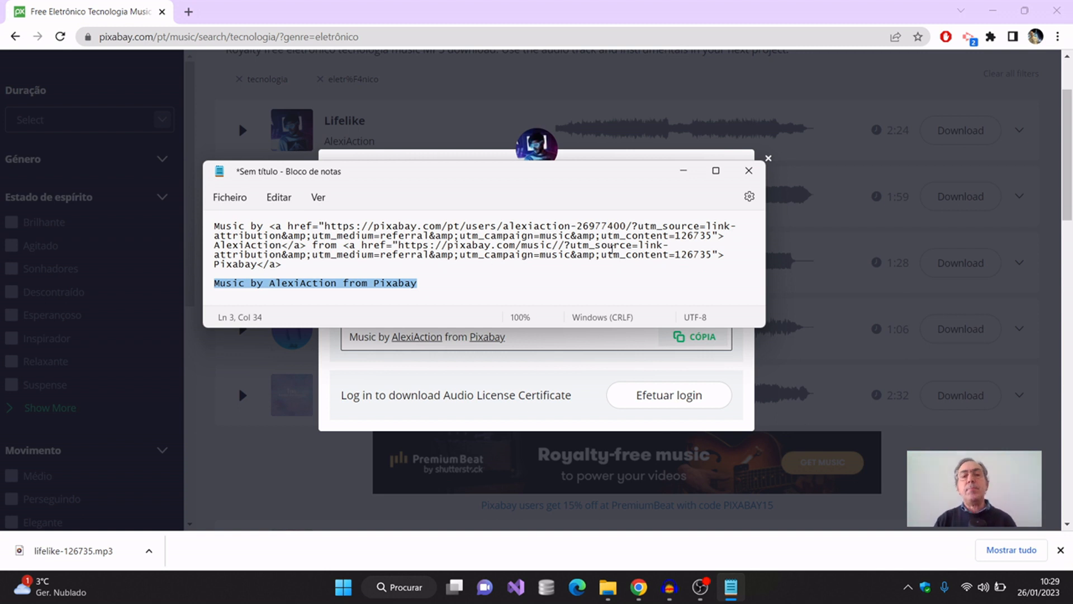
{"action": "left_click", "coordinate": [682, 173]}
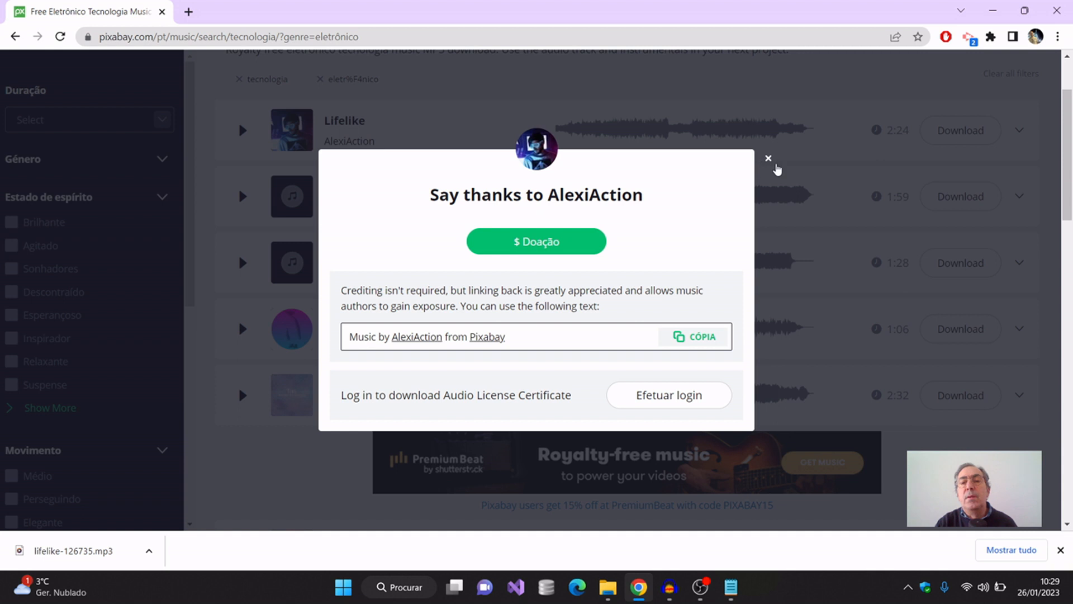
{"action": "left_click", "coordinate": [768, 159]}
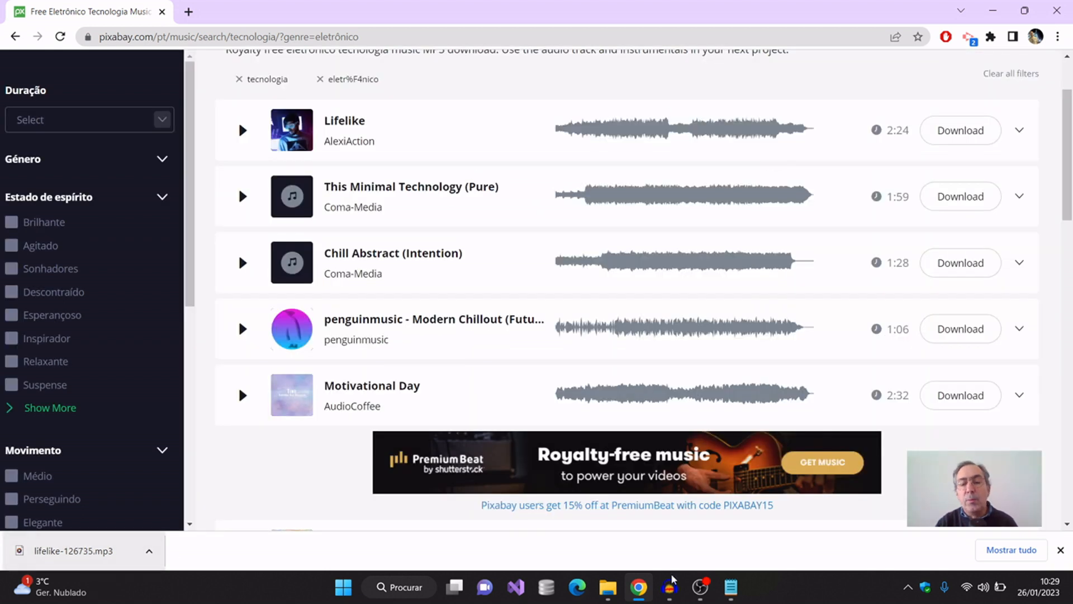
- Switch to Audacity, reduce its window so the browser downloads stay reachable, and import lifelike-126735.mp3 as a track
{"action": "left_click", "coordinate": [671, 594]}
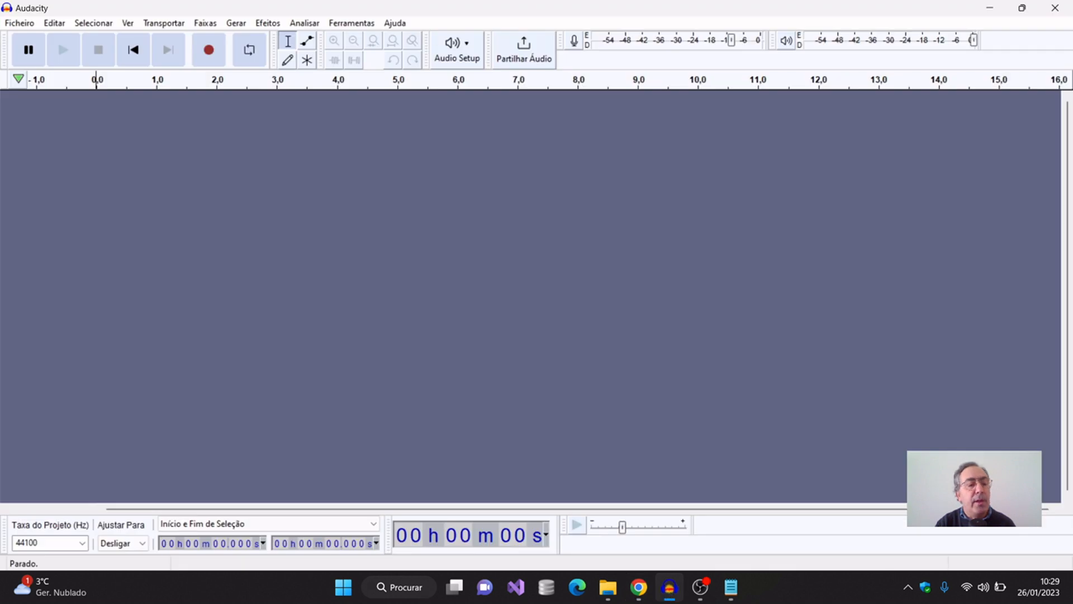
{"action": "left_click", "coordinate": [1026, 7]}
{"action": "left_click", "coordinate": [1026, 7]}
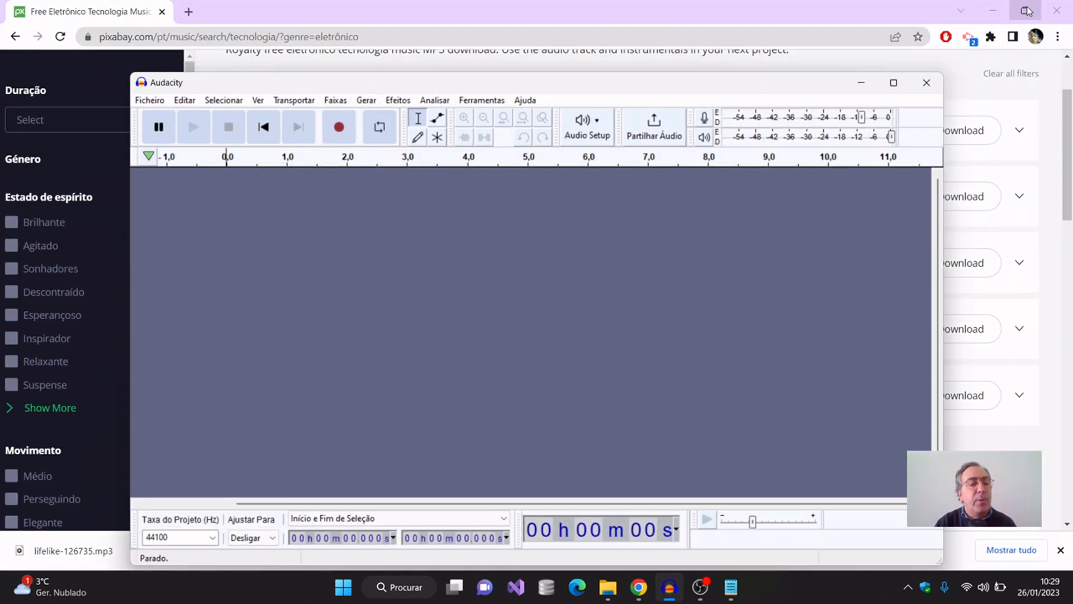
{"action": "left_click_drag", "start_coordinate": [73, 550], "coordinate": [680, 393]}
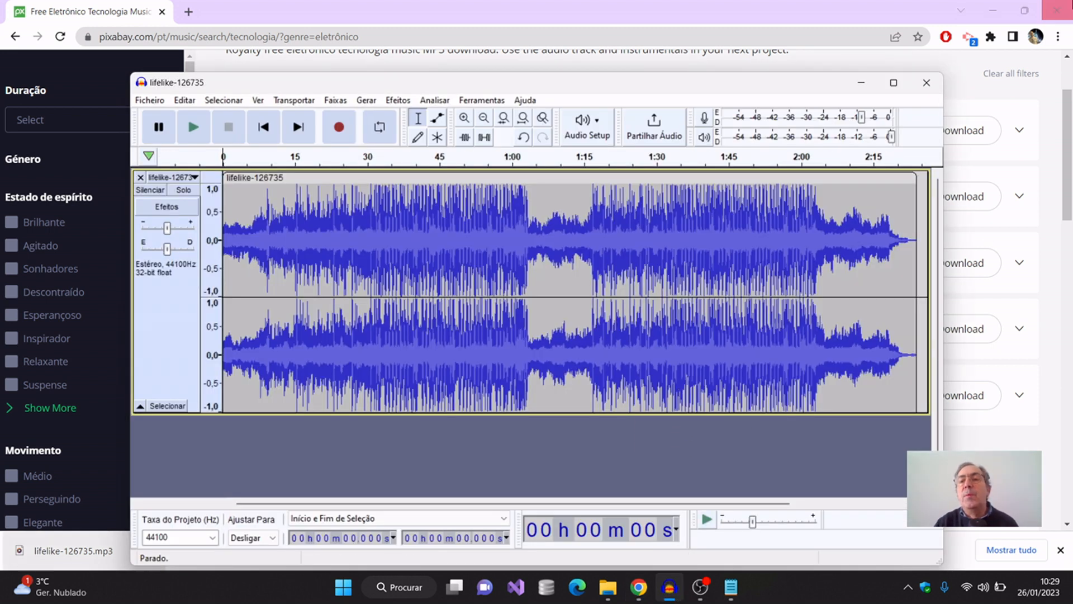
- Maximise the Audacity window and enlarge the track's height until its waveform fills the workspace
{"action": "left_click", "coordinate": [893, 83]}
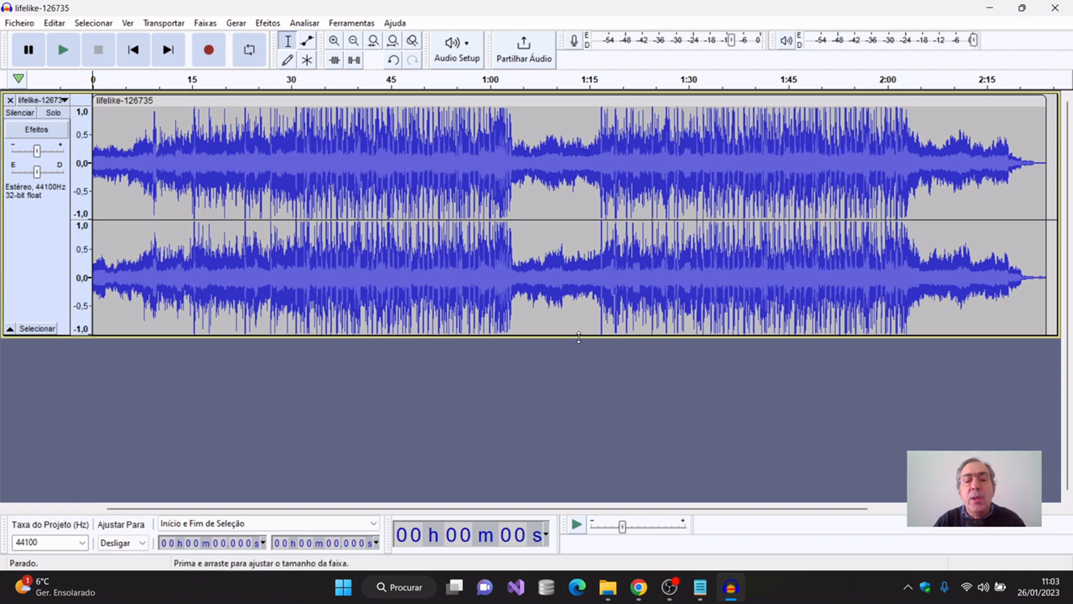
{"action": "left_click_drag", "start_coordinate": [585, 337], "coordinate": [626, 499]}
{"action": "left_click_drag", "start_coordinate": [627, 497], "coordinate": [627, 494]}
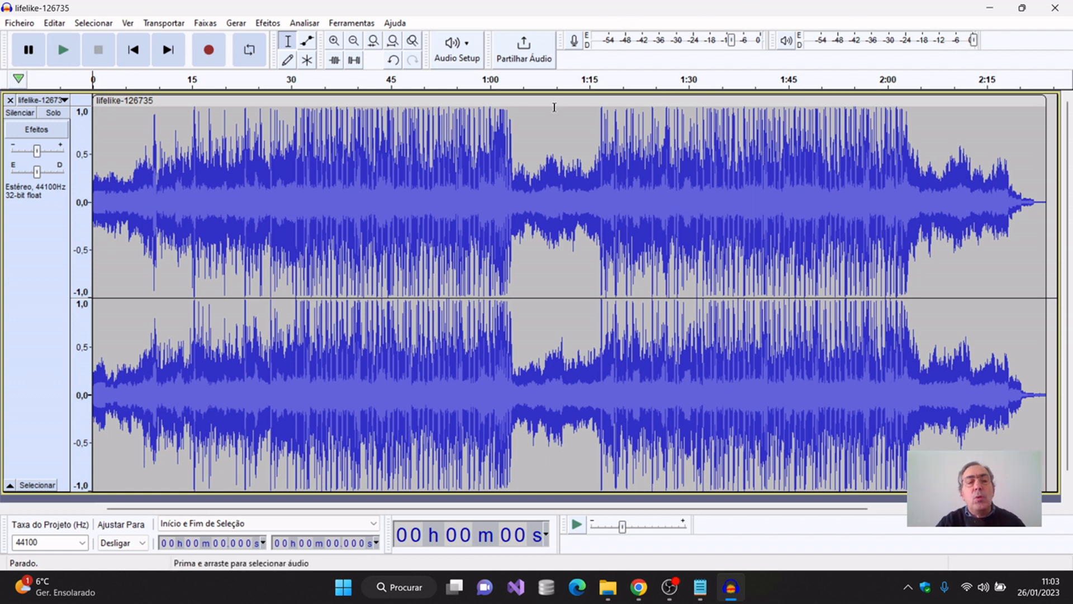
- Play the beginning of the track, pause and stop playback, and jump to the end of the track
{"action": "left_click", "coordinate": [63, 51]}
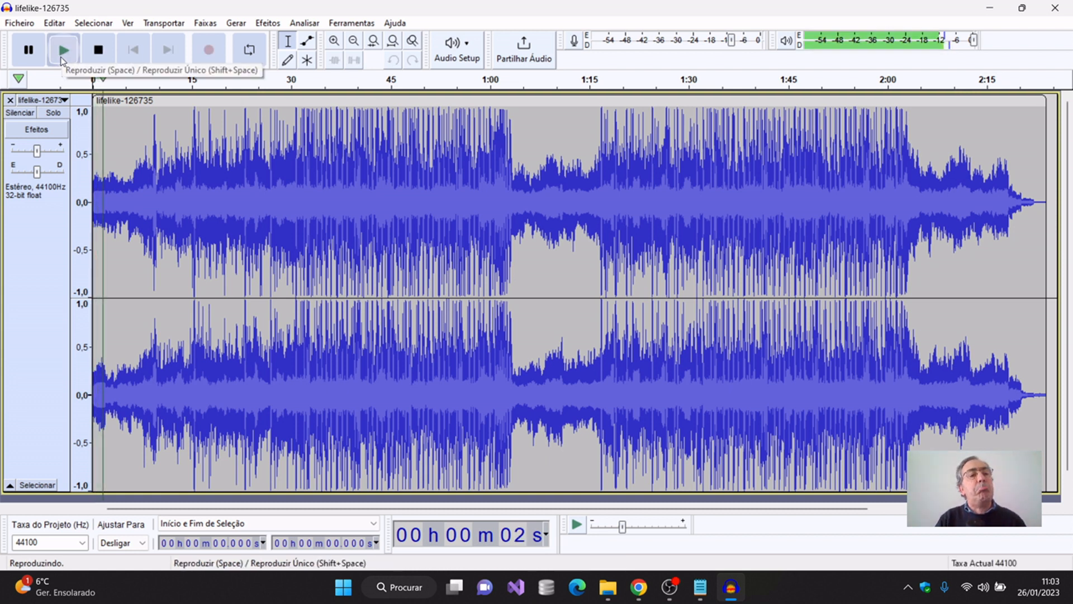
{"action": "left_click", "coordinate": [62, 60]}
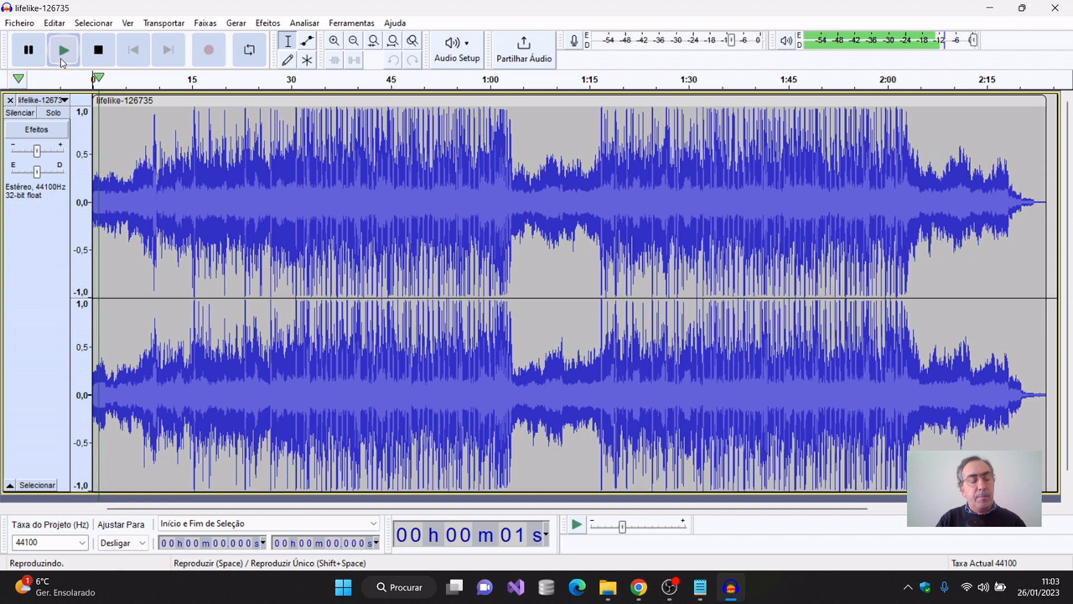
{"action": "left_click", "coordinate": [30, 53]}
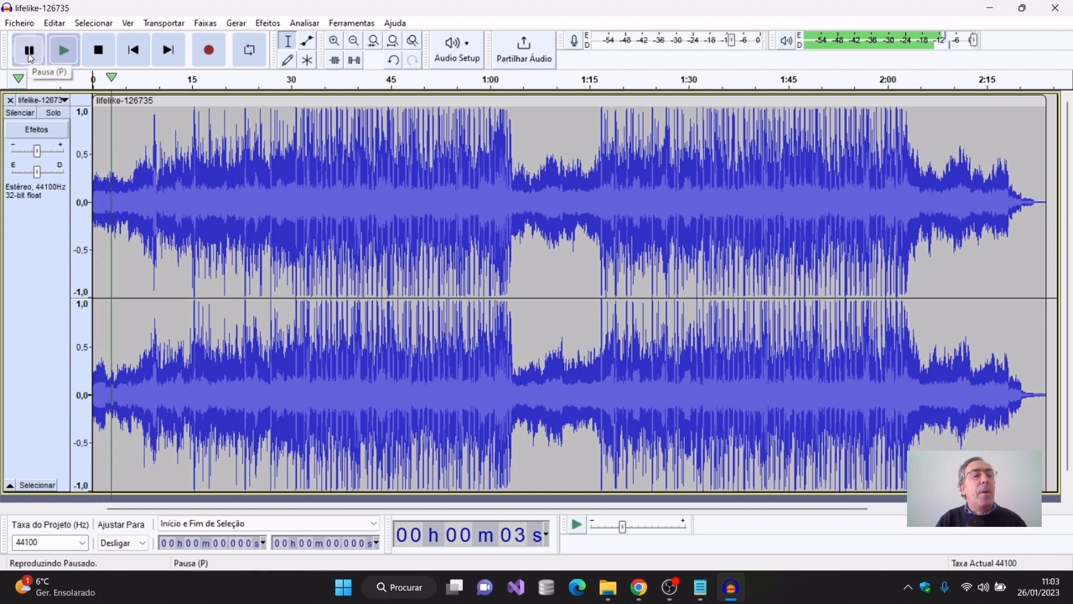
{"action": "left_click", "coordinate": [99, 50]}
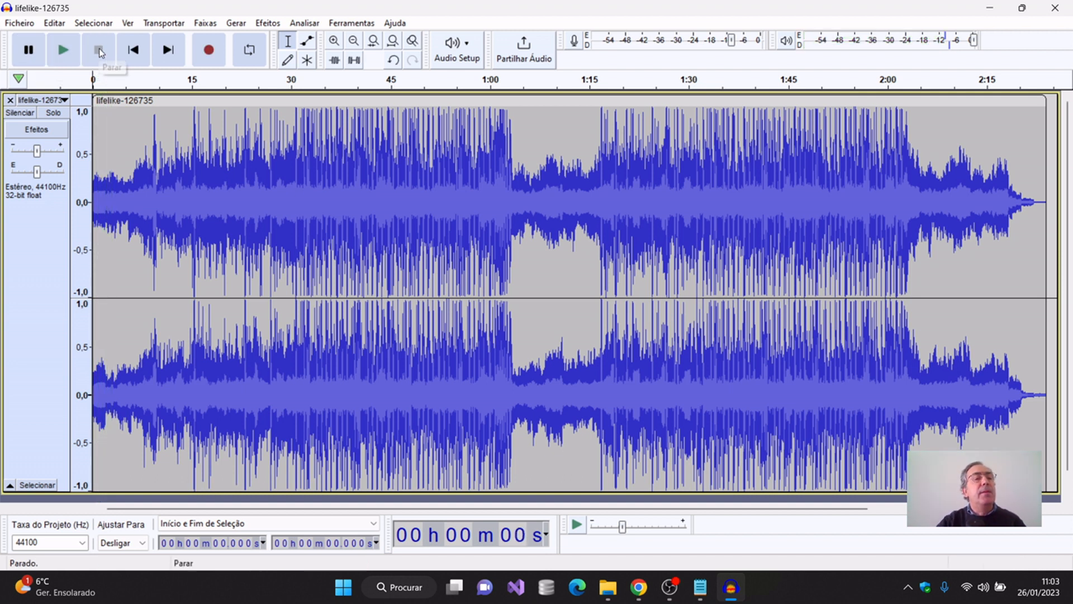
{"action": "left_click", "coordinate": [169, 53]}
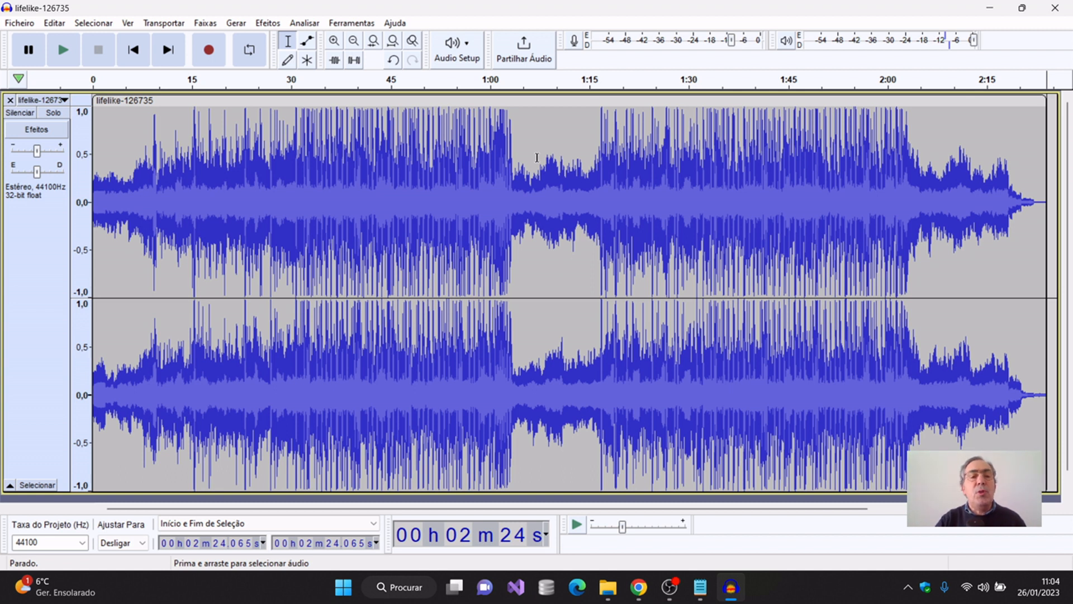
- Play the track from about 1:03.6, where the quieter passage begins, and pause at about 1:13
{"action": "left_click", "coordinate": [514, 178]}
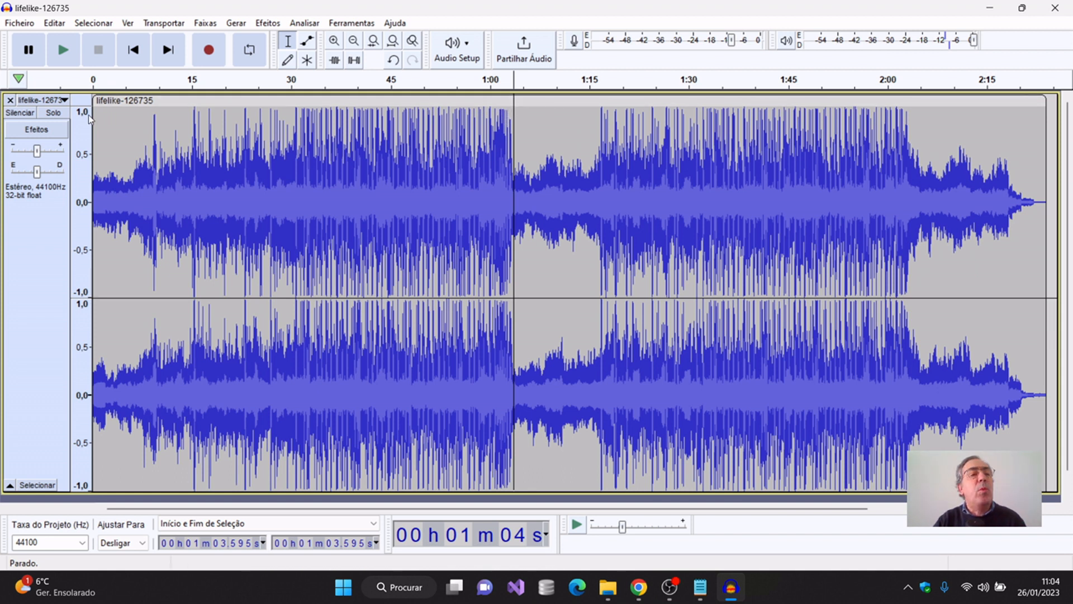
{"action": "left_click", "coordinate": [60, 49]}
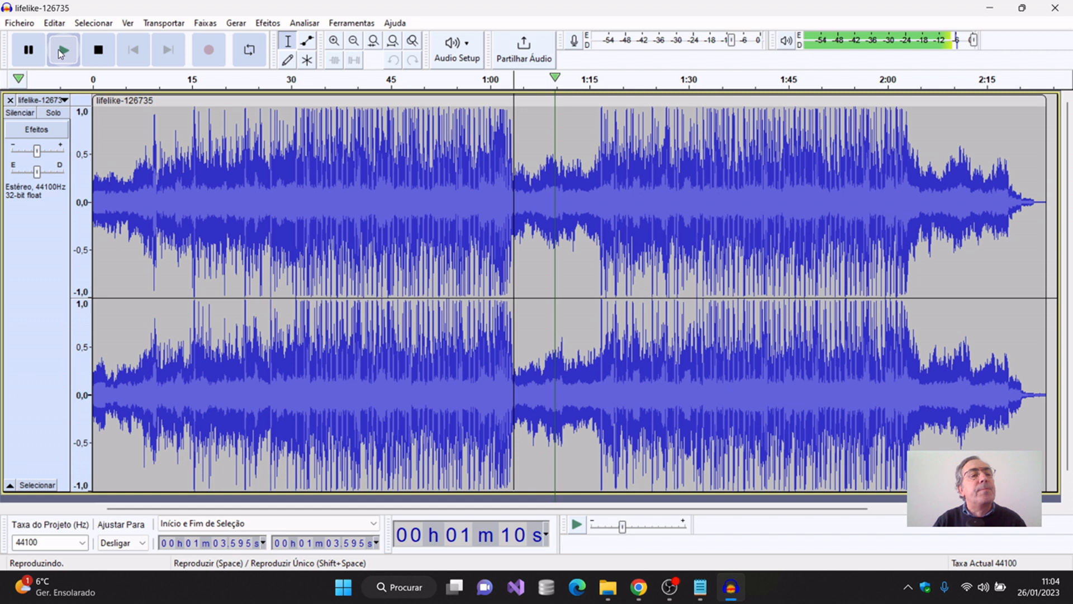
{"action": "left_click", "coordinate": [25, 59]}
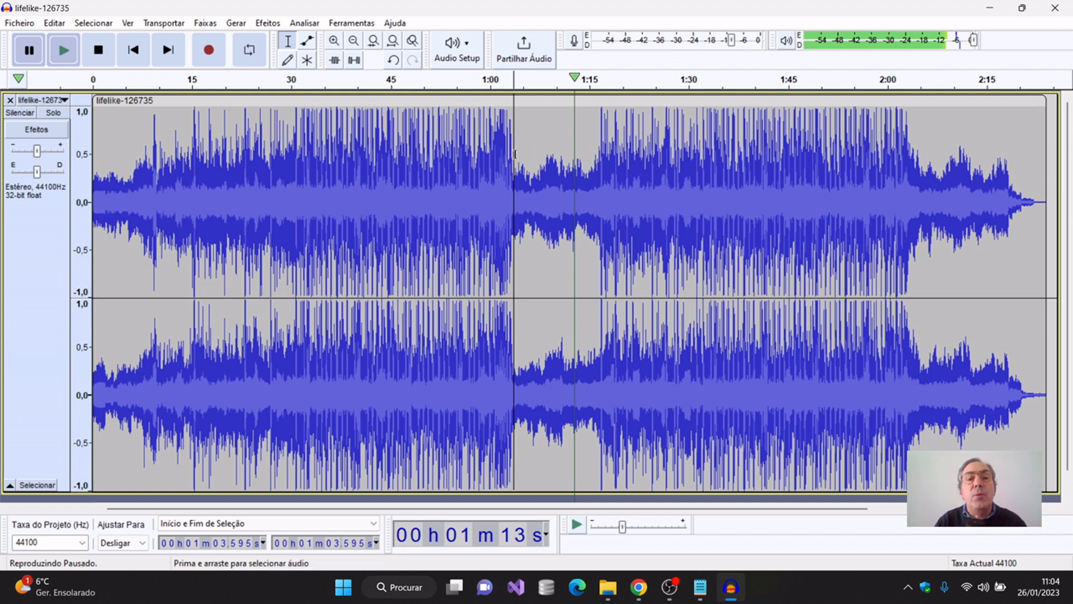
- Try selecting audio from about 1:03.6 forward to 1:30.9 and back to 0:32.6, and return the cursor to the start
{"action": "left_click_drag", "start_coordinate": [514, 157], "coordinate": [686, 163]}
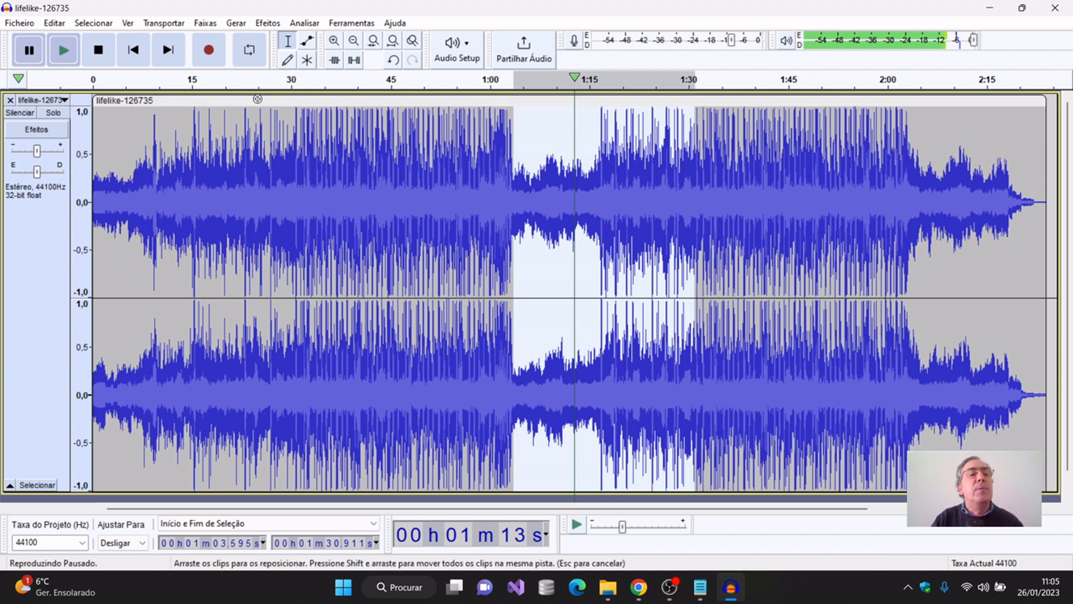
{"action": "left_click_drag", "start_coordinate": [510, 149], "coordinate": [328, 158]}
{"action": "left_click", "coordinate": [513, 182]}
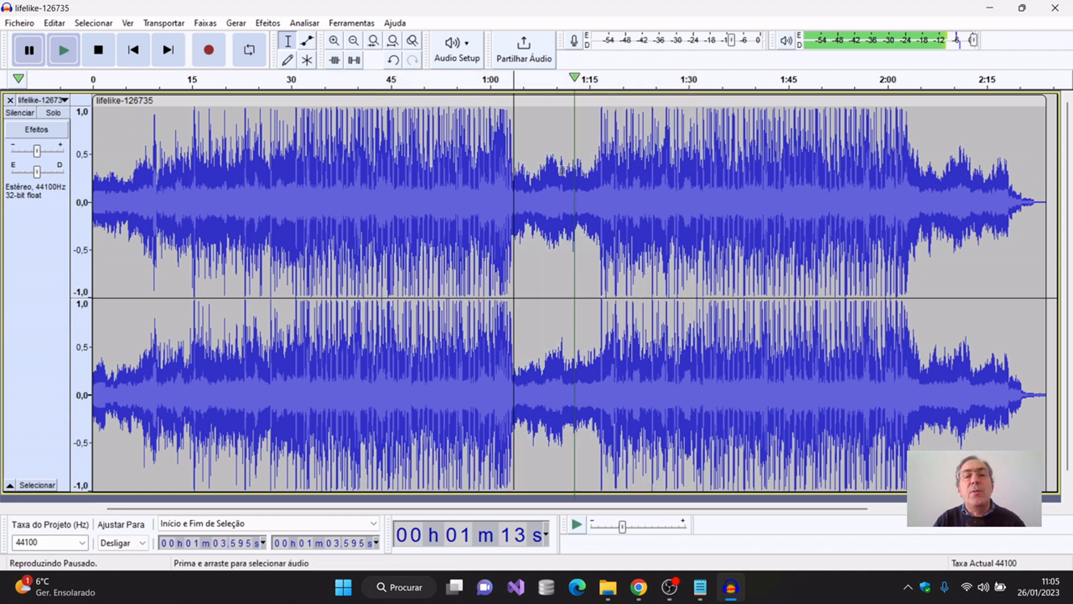
{"action": "left_click_drag", "start_coordinate": [517, 167], "coordinate": [317, 183]}
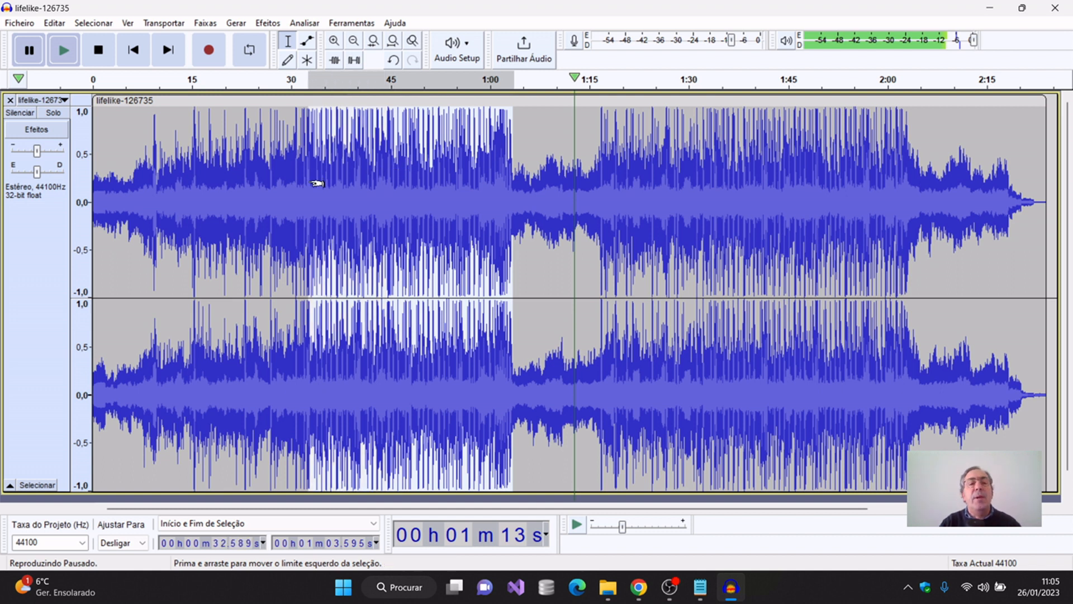
{"action": "left_click", "coordinate": [130, 49]}
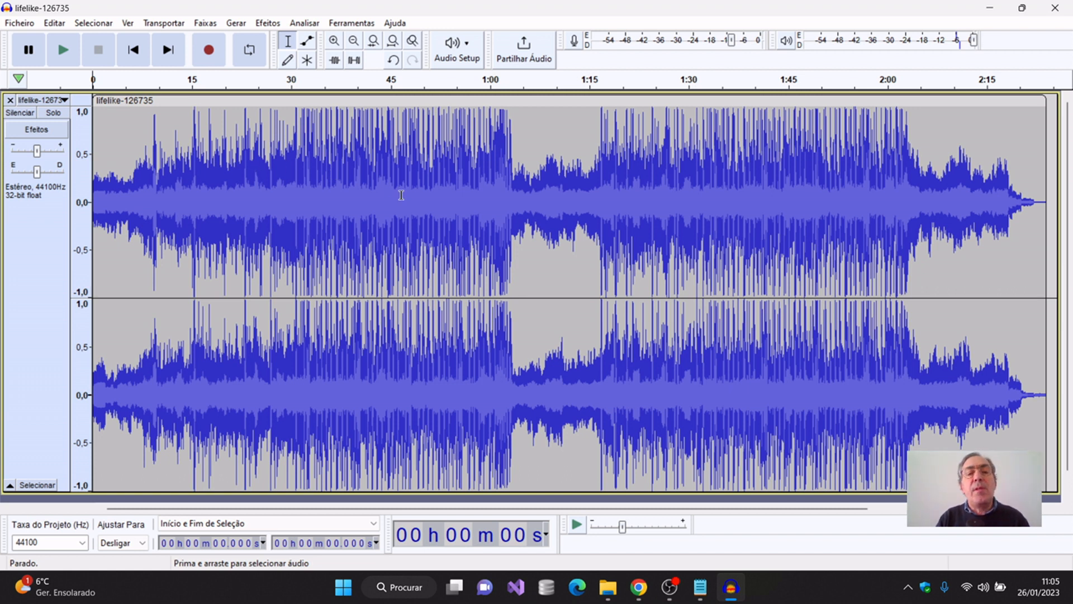
- Look over the available editing commands and place the cursor at about 0:32.3 in the track
{"action": "left_click", "coordinate": [54, 23]}
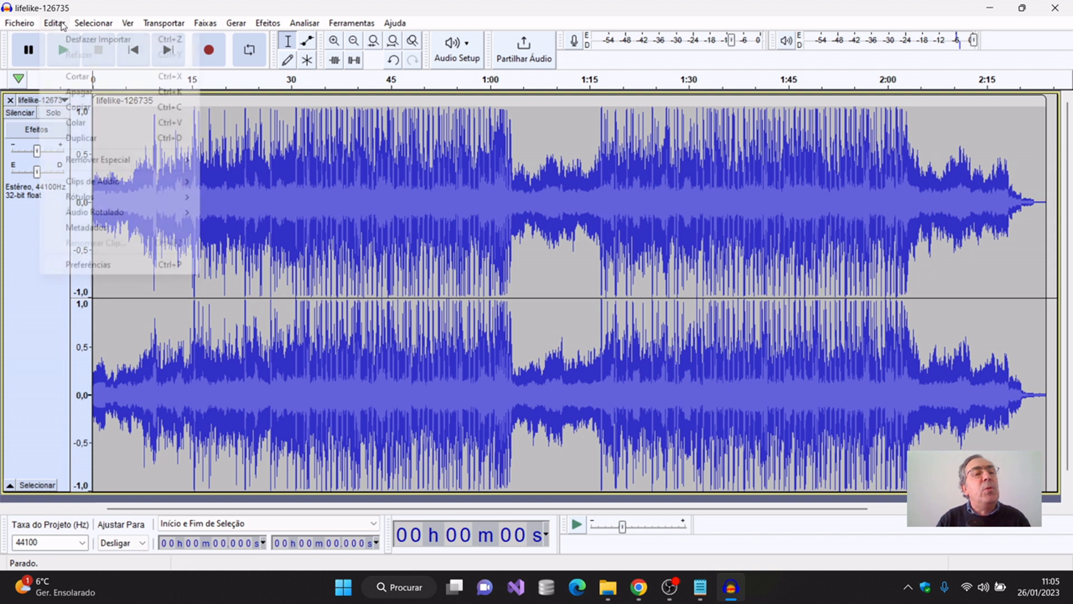
{"action": "mouse_move", "coordinate": [185, 33]}
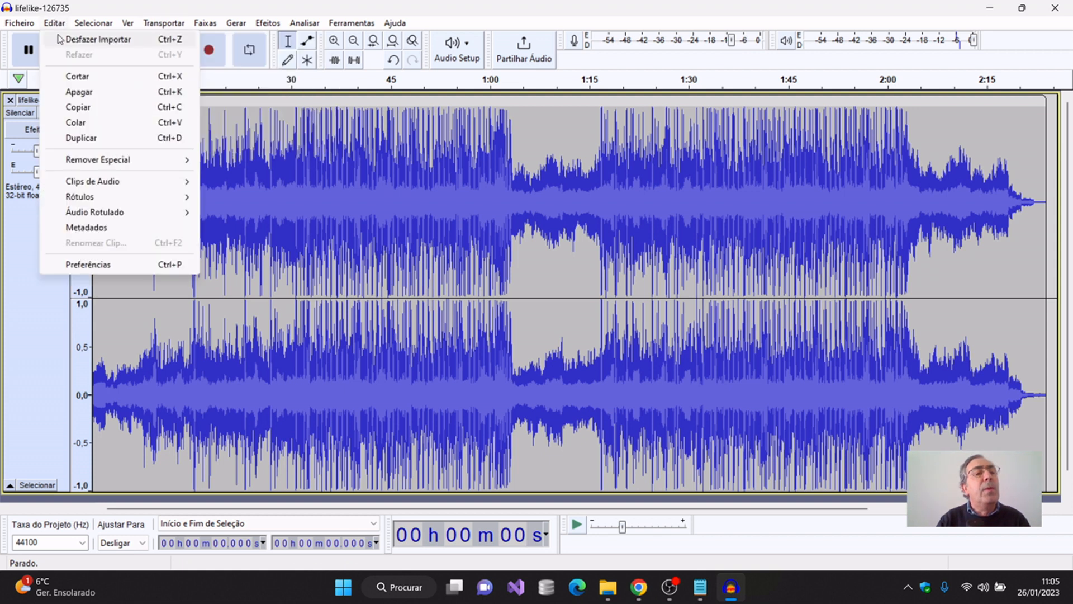
{"action": "mouse_move", "coordinate": [64, 31]}
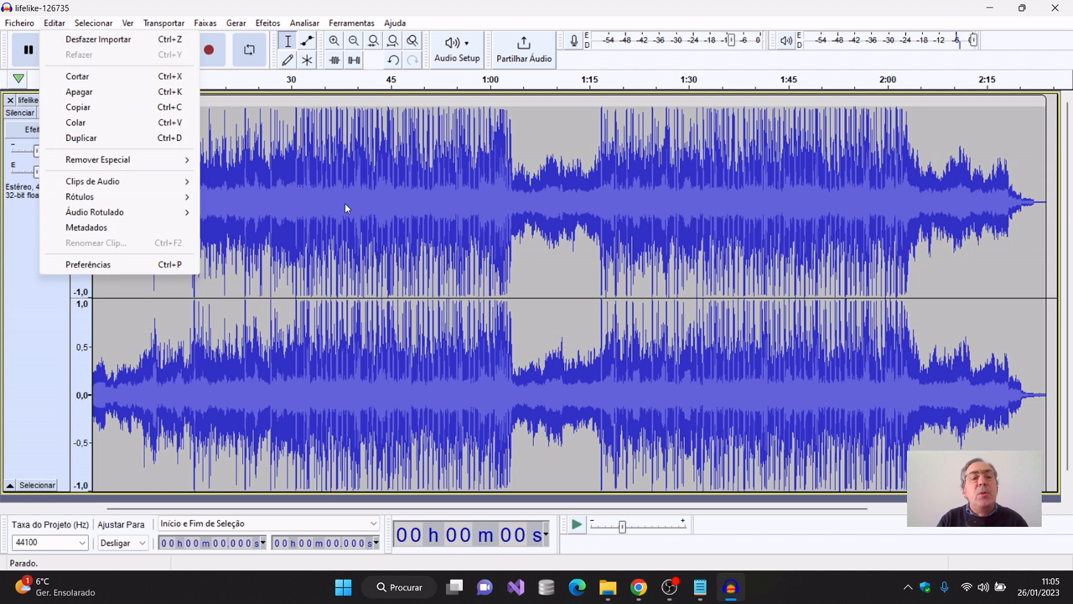
{"action": "left_click", "coordinate": [307, 203]}
{"action": "left_click", "coordinate": [306, 203]}
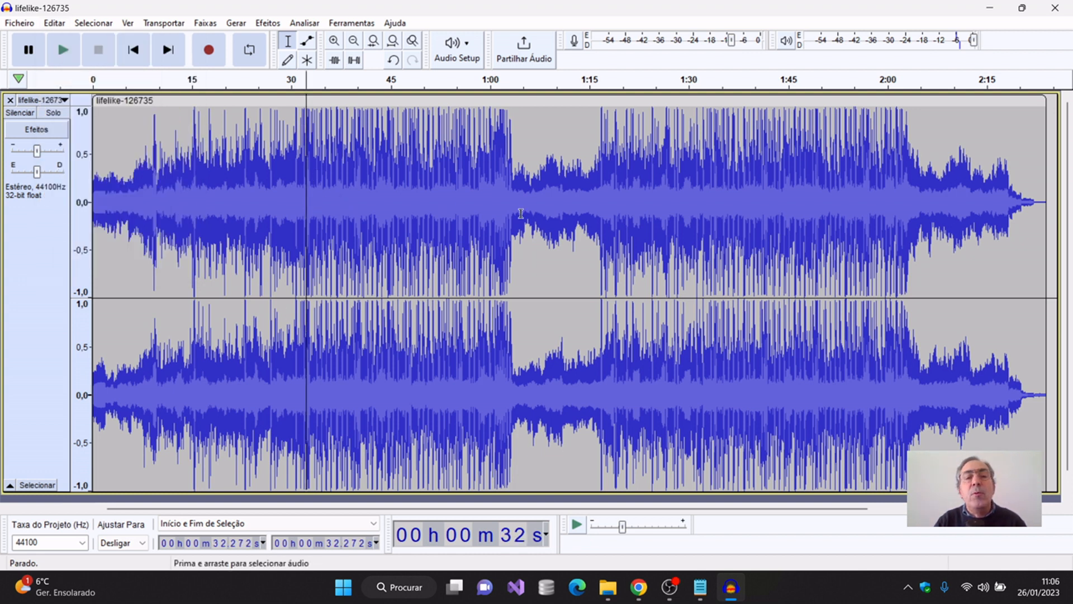
- Play the track from about 1:03.5, where the quieter passage begins, in a closer waveform view, and stop playback
{"action": "left_click", "coordinate": [513, 189]}
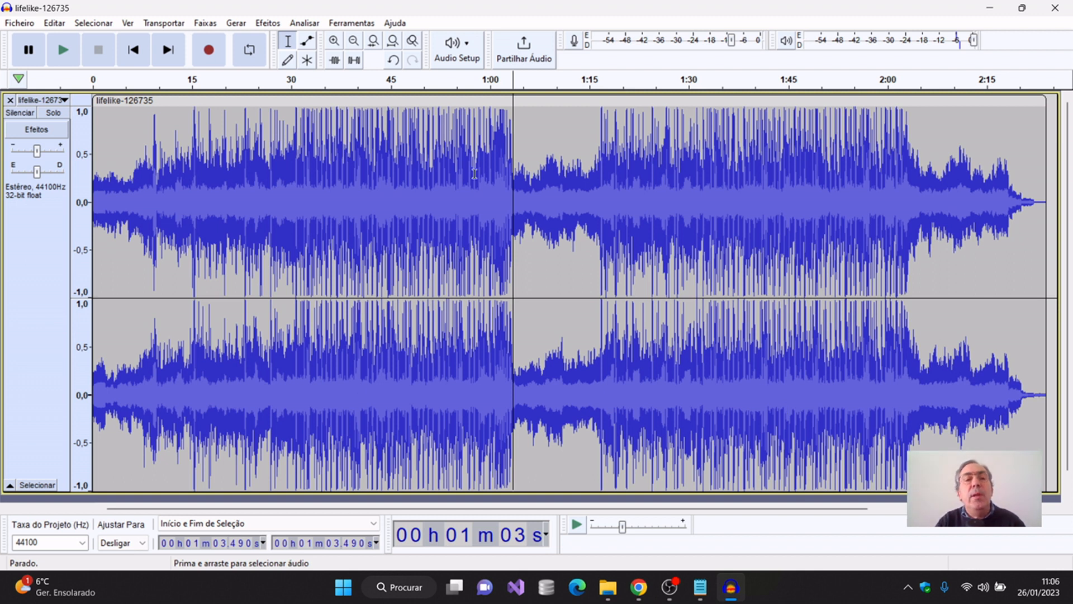
{"action": "left_click", "coordinate": [334, 42]}
{"action": "left_click", "coordinate": [334, 43]}
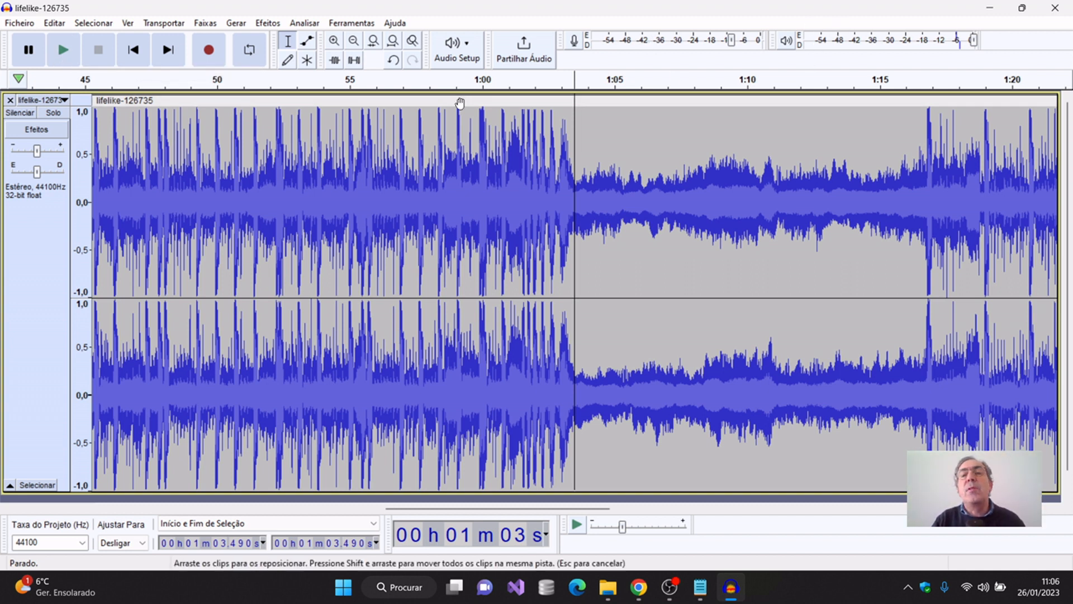
{"action": "left_click", "coordinate": [63, 50]}
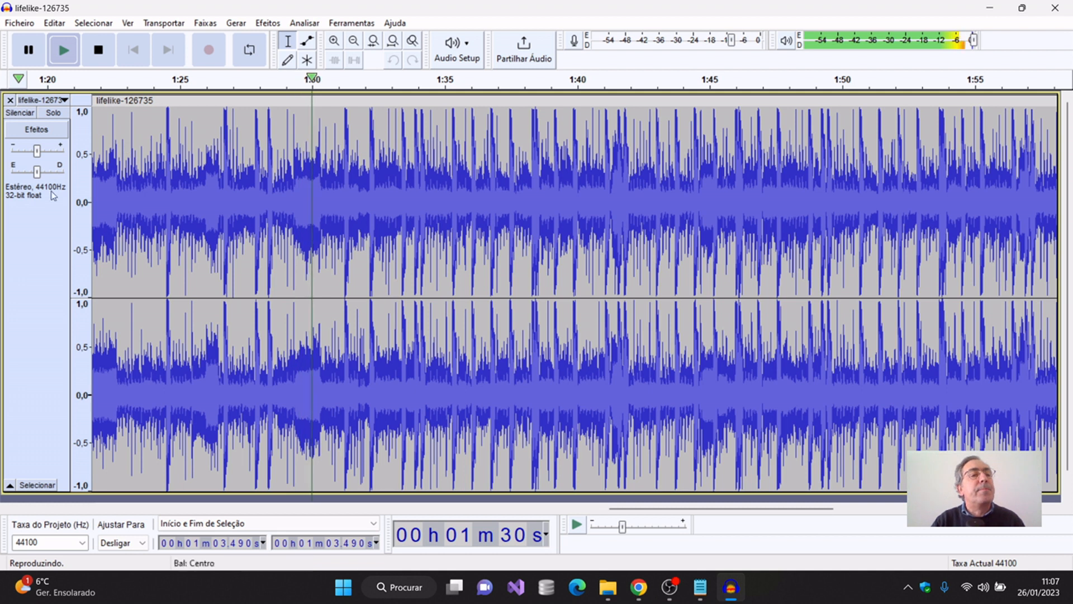
{"action": "left_click", "coordinate": [96, 60]}
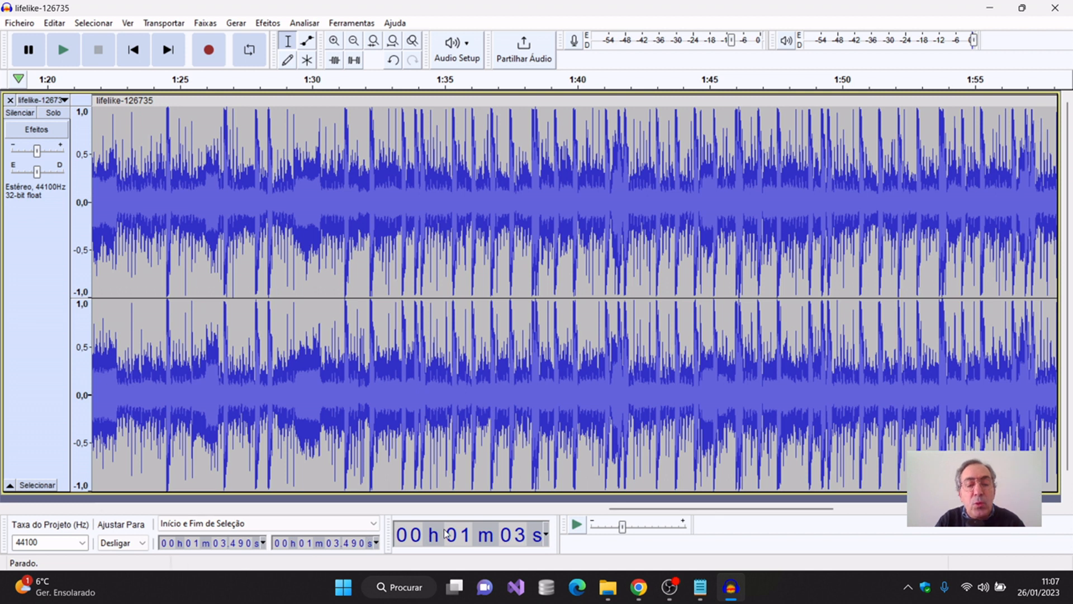
- Play the track from about 1:48.7 and stop playback after a few seconds
{"action": "left_click", "coordinate": [515, 226]}
{"action": "left_click", "coordinate": [808, 251]}
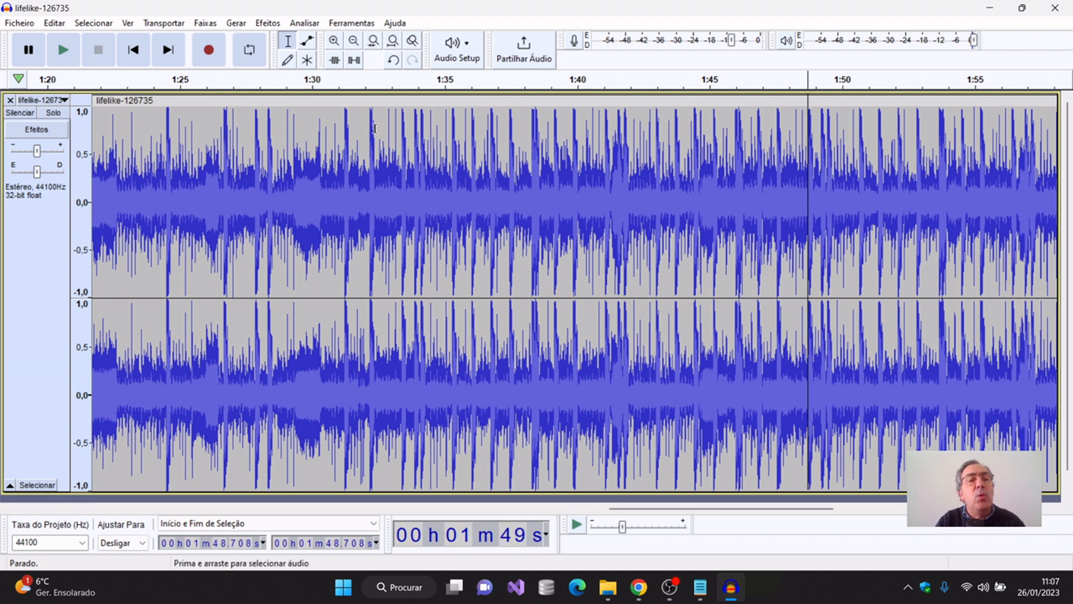
{"action": "left_click", "coordinate": [62, 52]}
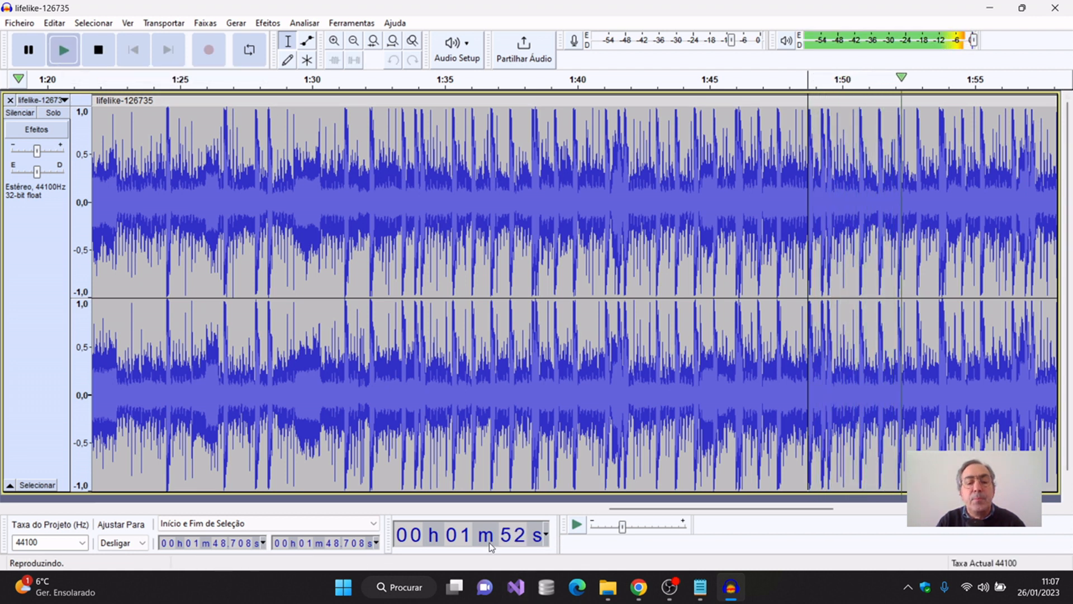
{"action": "left_click", "coordinate": [99, 50]}
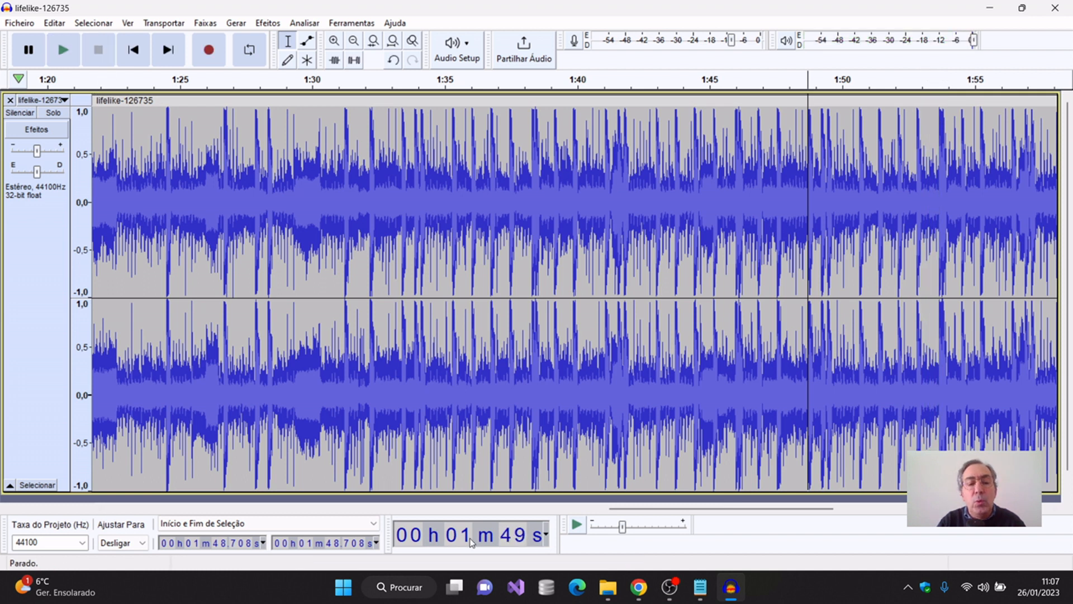
- Set the audio position display to the "segundos" format
{"action": "left_click", "coordinate": [546, 535]}
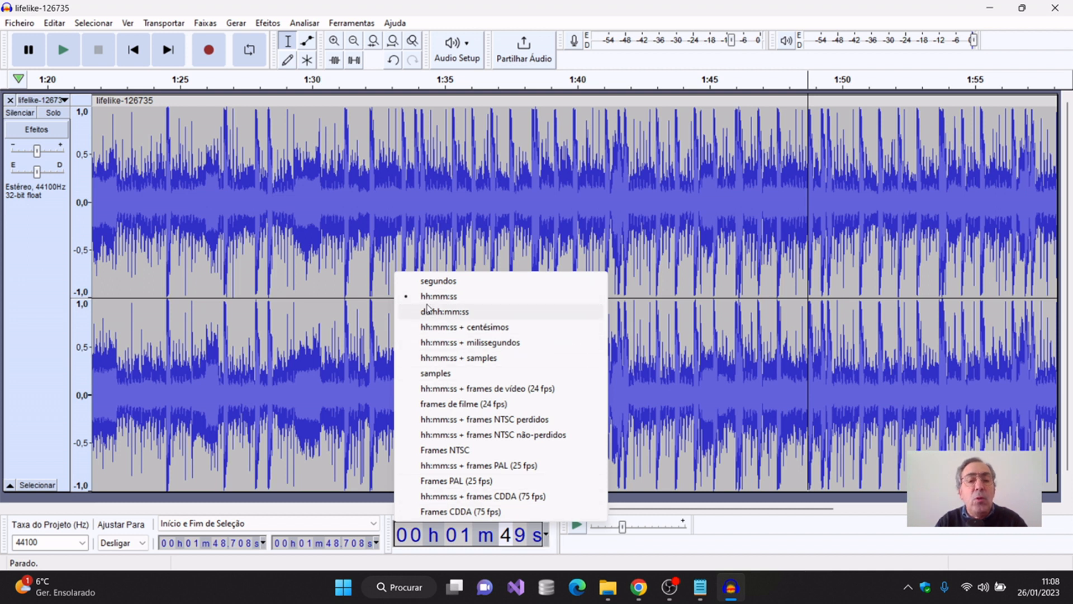
{"action": "left_click", "coordinate": [431, 280]}
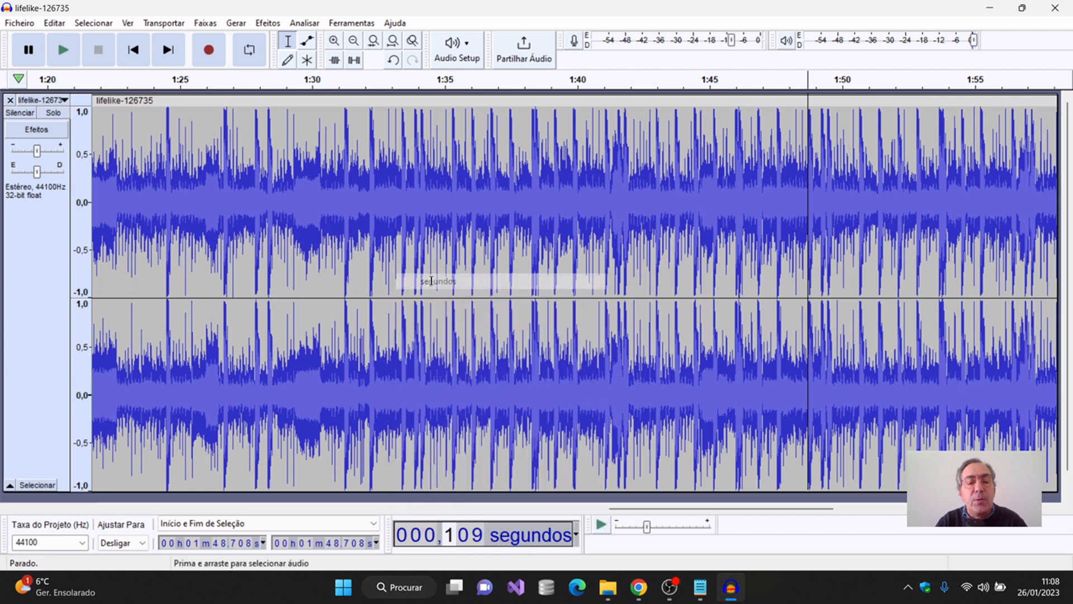
{"action": "left_click", "coordinate": [575, 537]}
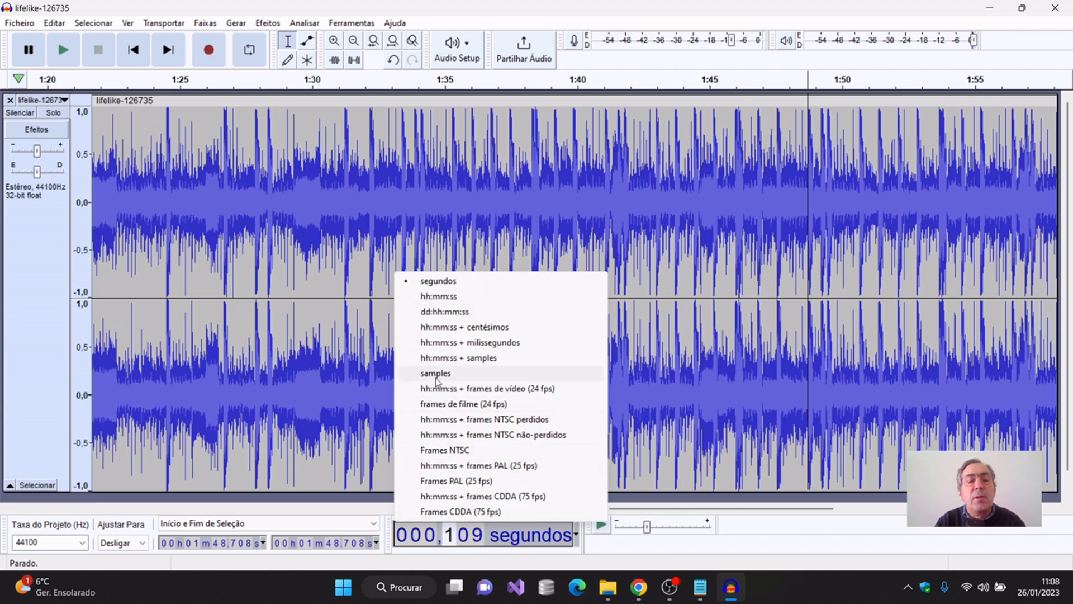
{"action": "left_click", "coordinate": [455, 280]}
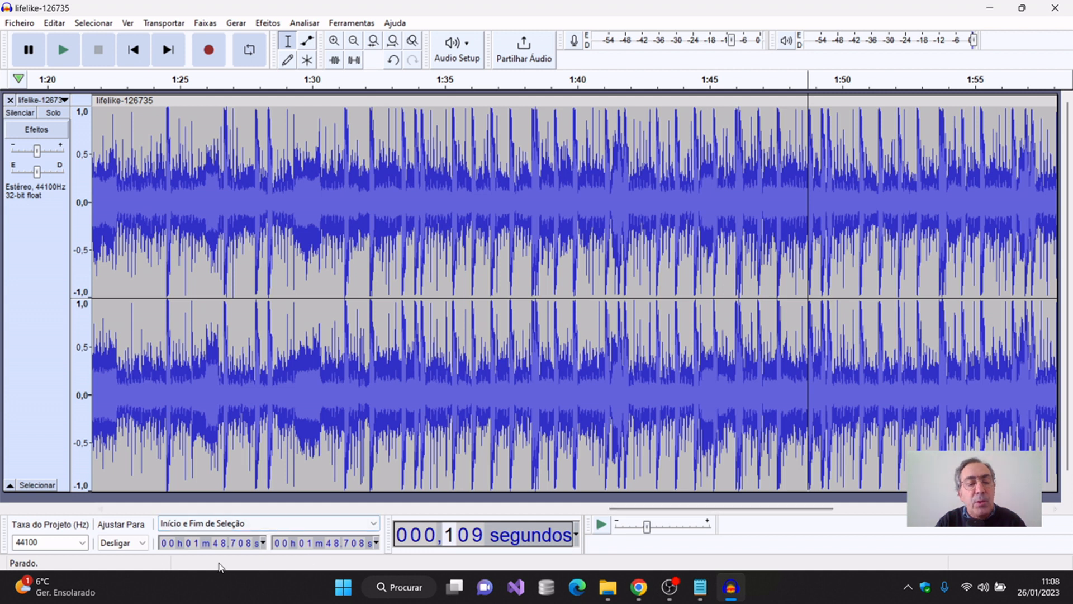
- Select audio from about 1:28.6 to 1:51.3, and replace that with a selection from about 1:16.3 to 2:21.7
{"action": "left_click", "coordinate": [272, 180]}
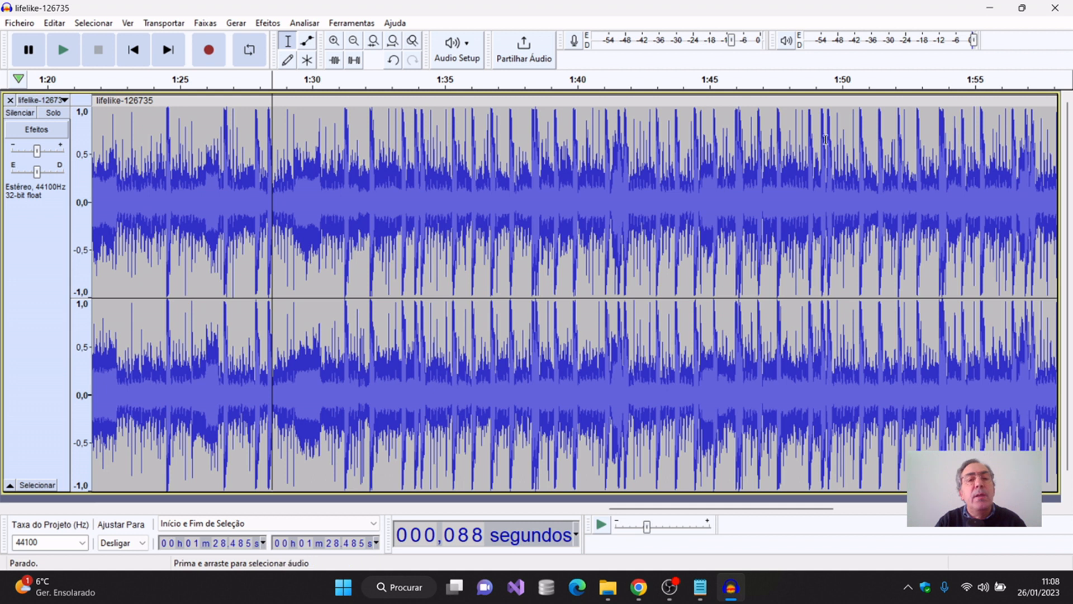
{"action": "left_click_drag", "start_coordinate": [274, 140], "coordinate": [968, 83]}
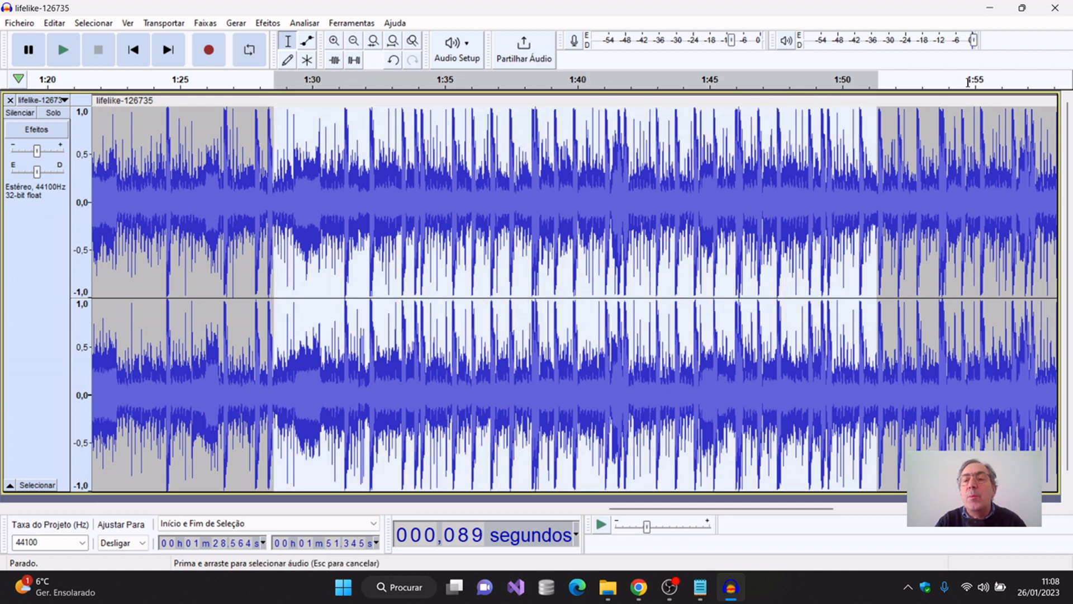
{"action": "left_click", "coordinate": [354, 42]}
{"action": "left_click", "coordinate": [354, 42]}
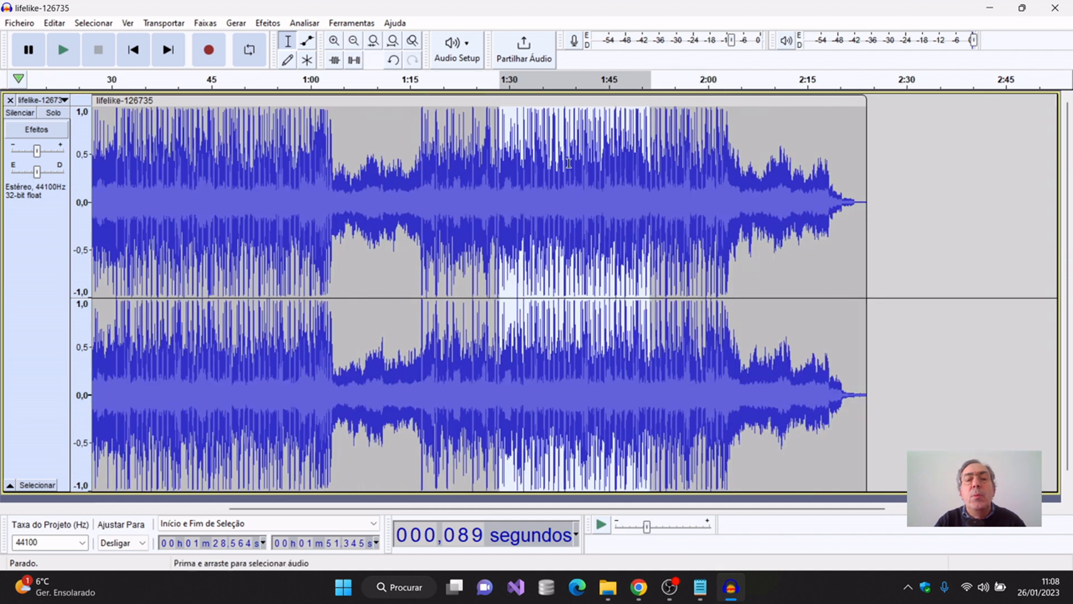
{"action": "left_click", "coordinate": [418, 162]}
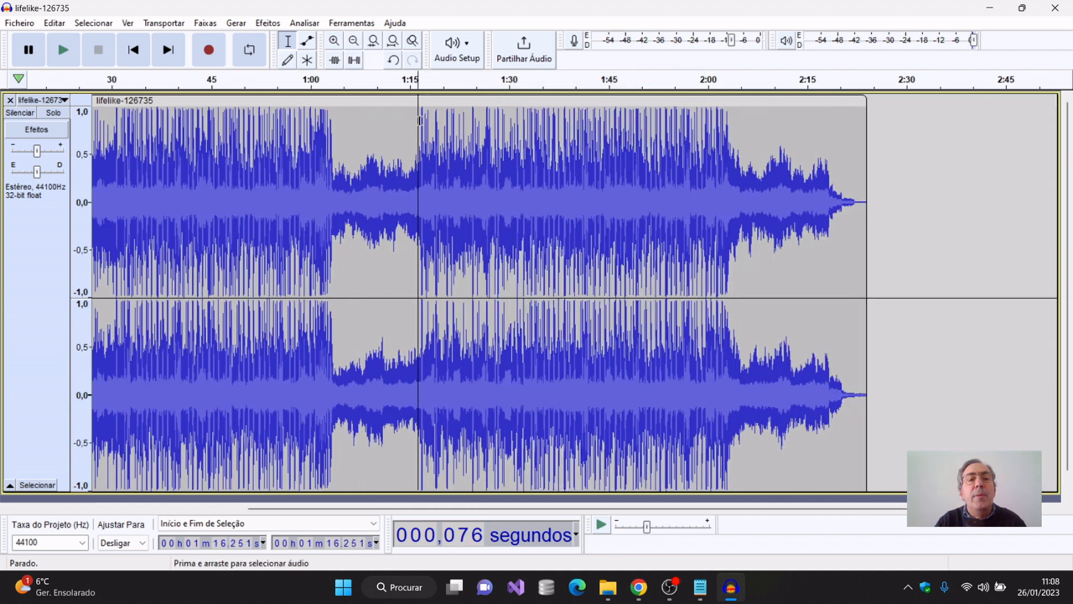
{"action": "left_click_drag", "start_coordinate": [420, 120], "coordinate": [852, 118]}
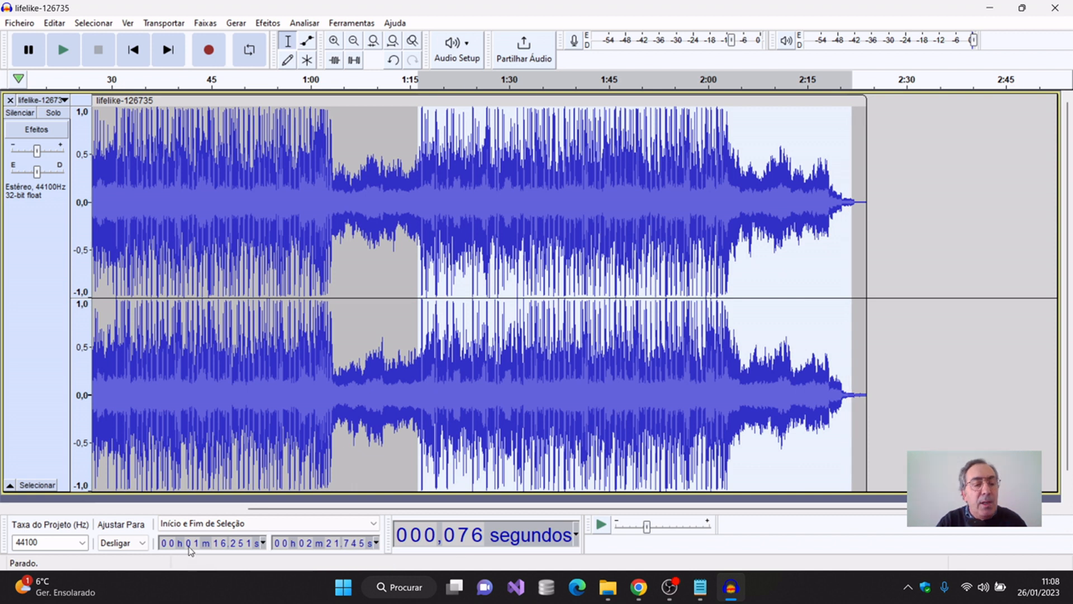
- Set the selection start and end time displays to the "segundos" format
{"action": "left_click", "coordinate": [261, 543]}
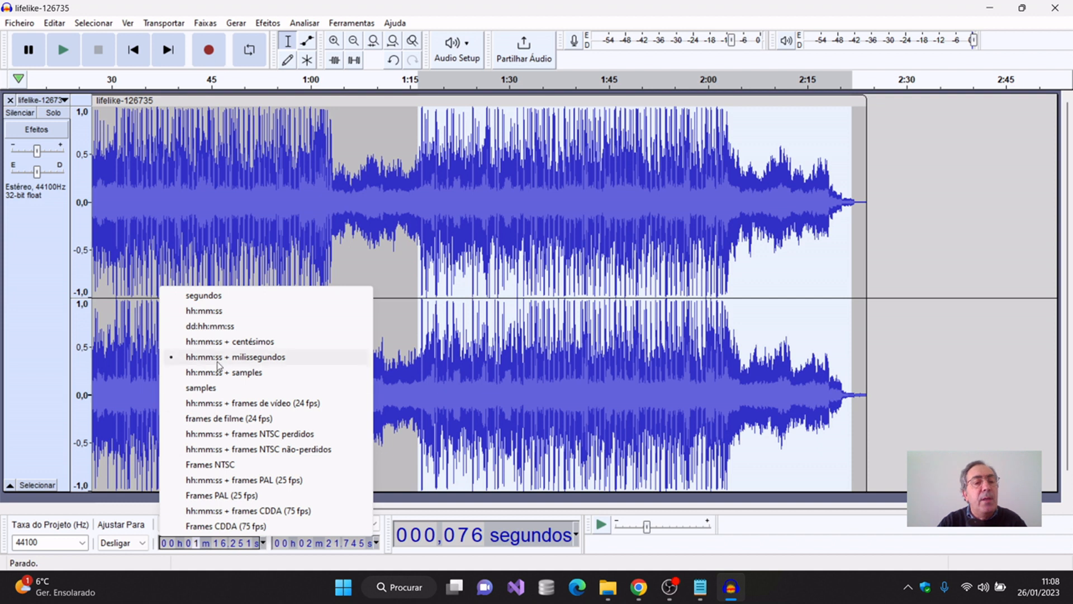
{"action": "left_click", "coordinate": [203, 296]}
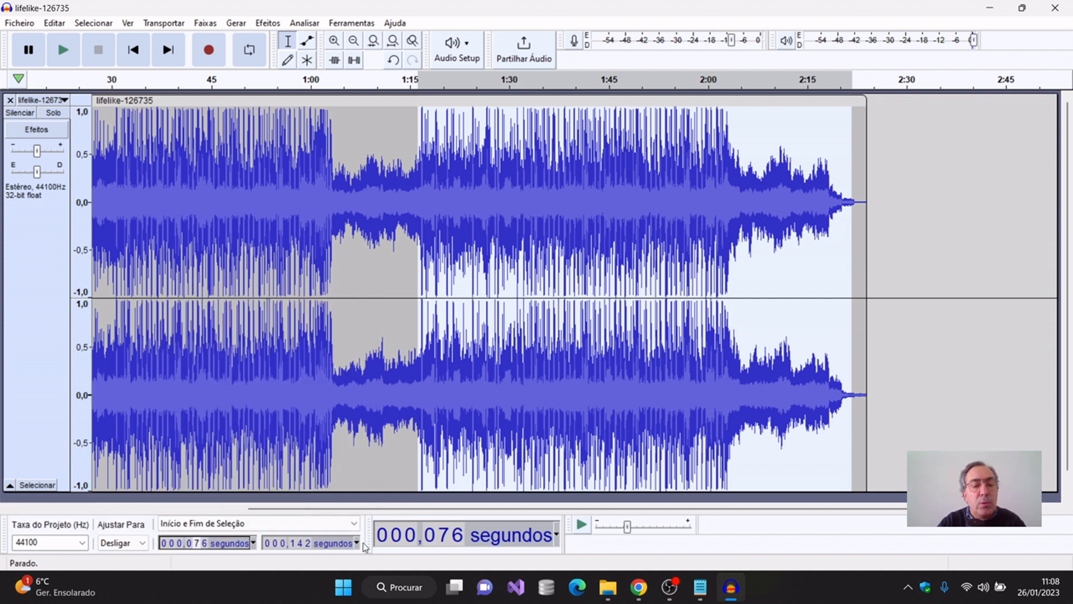
{"action": "left_click", "coordinate": [357, 543]}
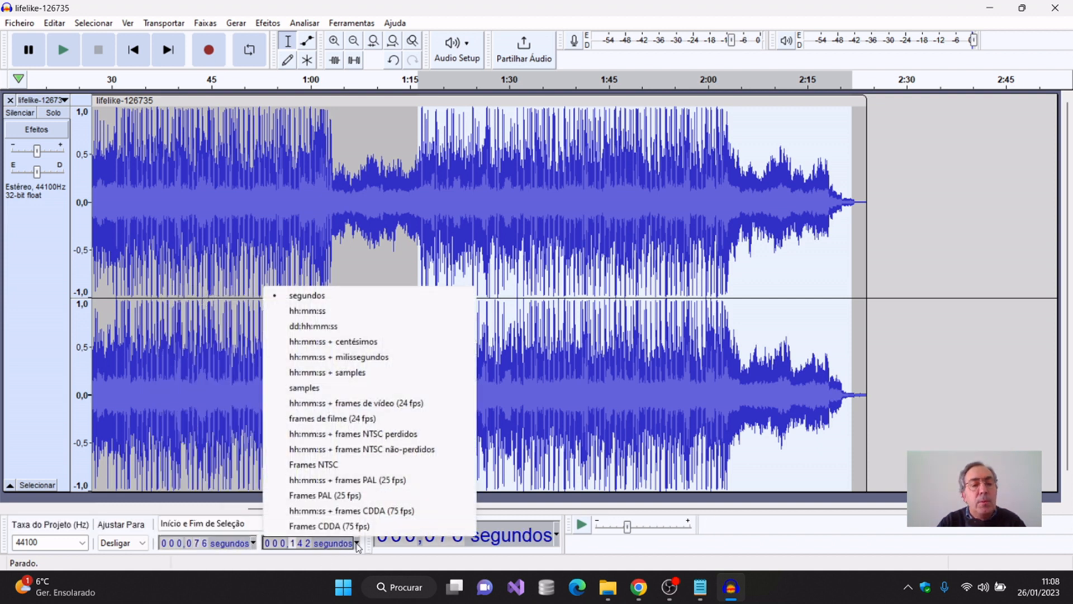
{"action": "left_click", "coordinate": [306, 293]}
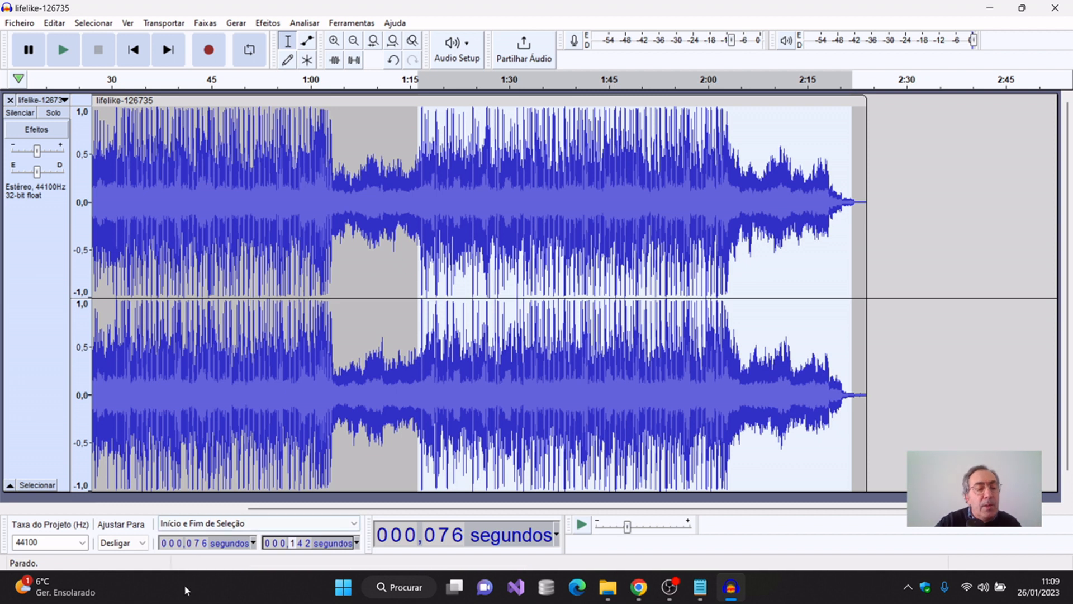
- Set the selection start to 56 seconds and its end to 242 and finally 342 seconds
{"action": "left_click", "coordinate": [196, 543]}
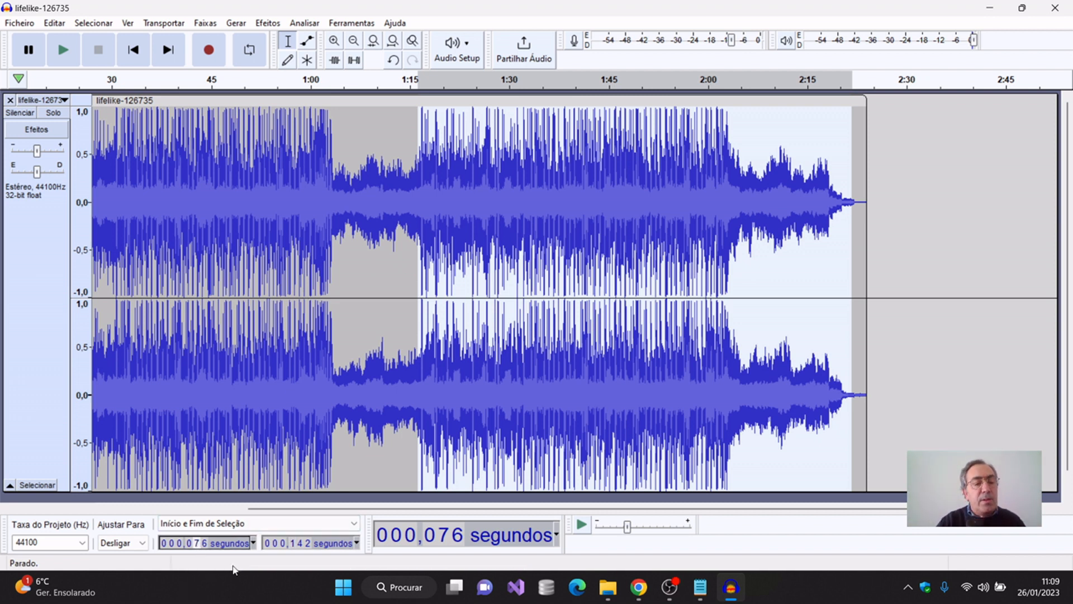
{"action": "type", "text": "5"}
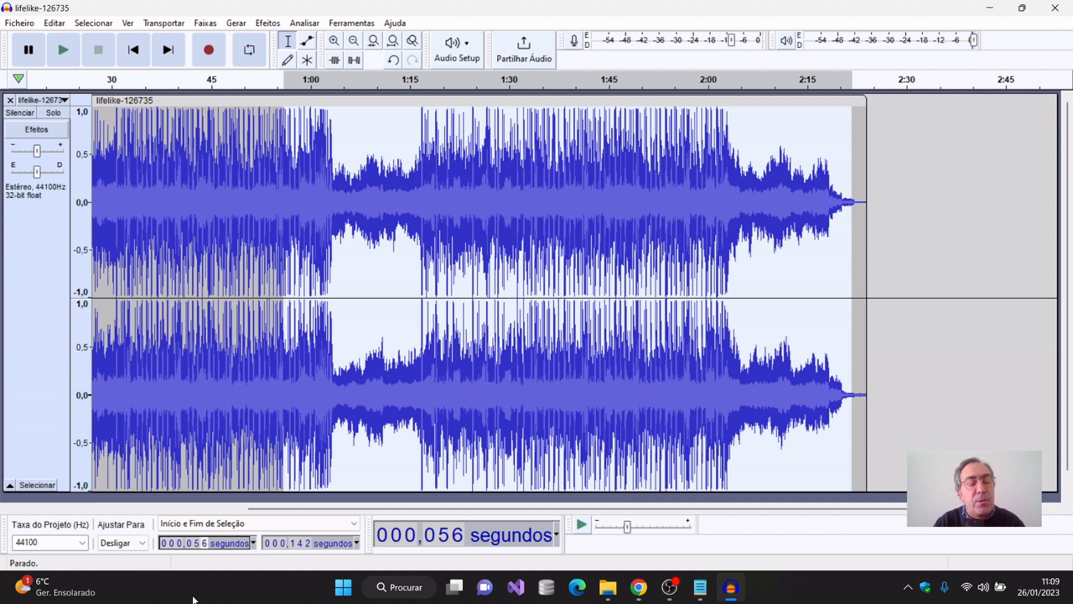
{"action": "left_click", "coordinate": [297, 543]}
{"action": "type", "text": "2"}
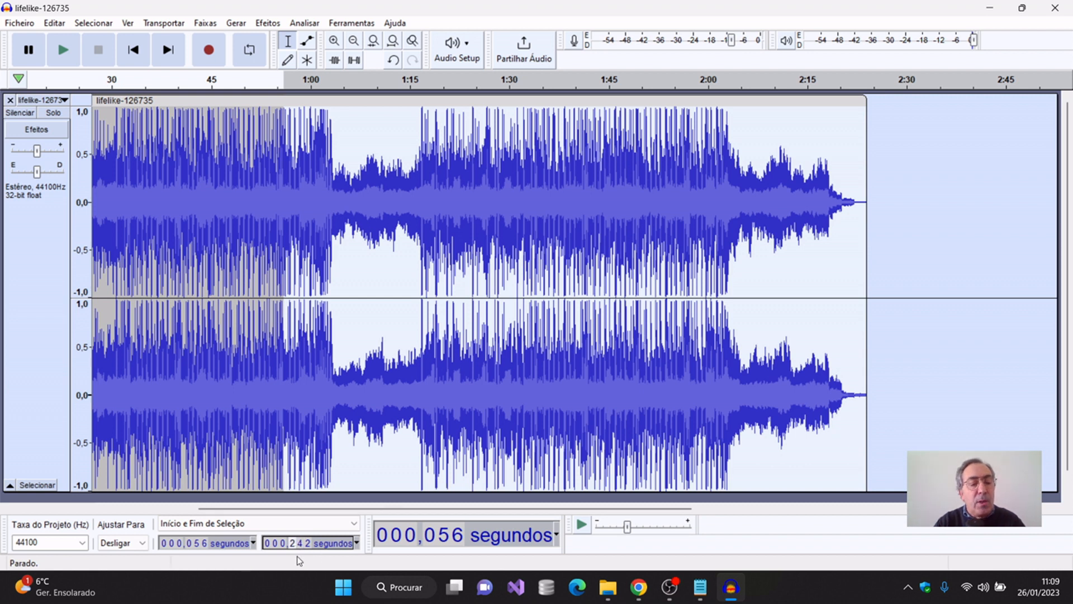
{"action": "type", "text": "3"}
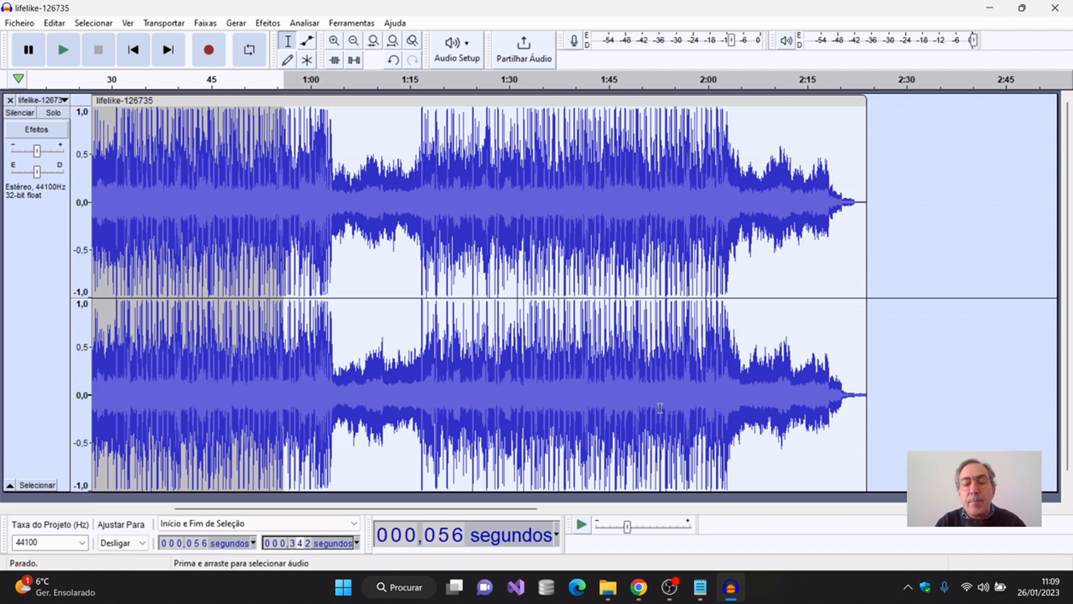
- Select the quieter middle passage, from about 64 to 77 seconds
{"action": "left_click", "coordinate": [211, 269]}
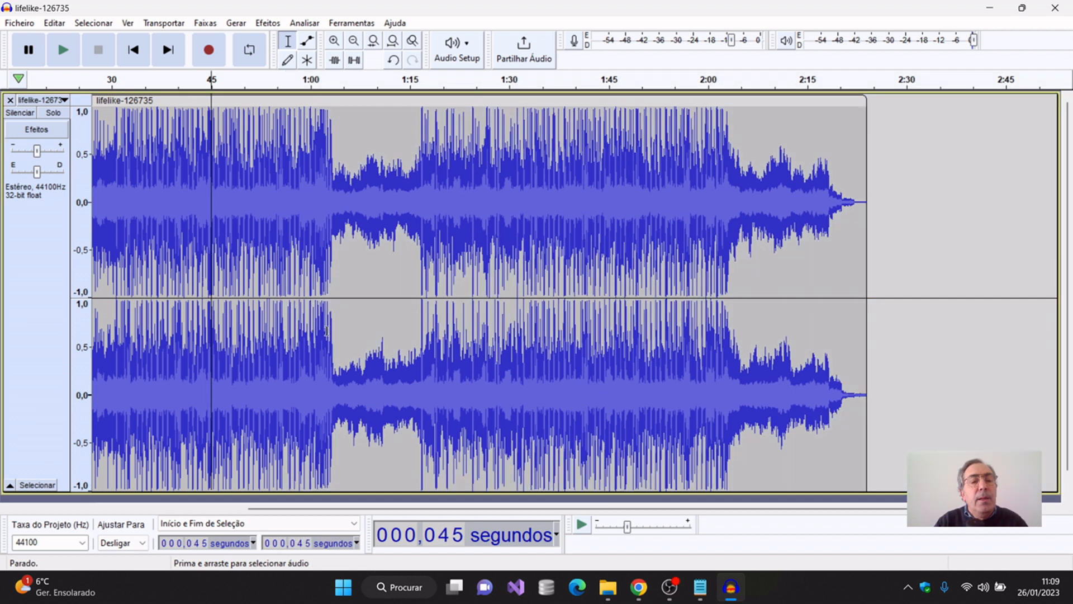
{"action": "left_click", "coordinate": [332, 270]}
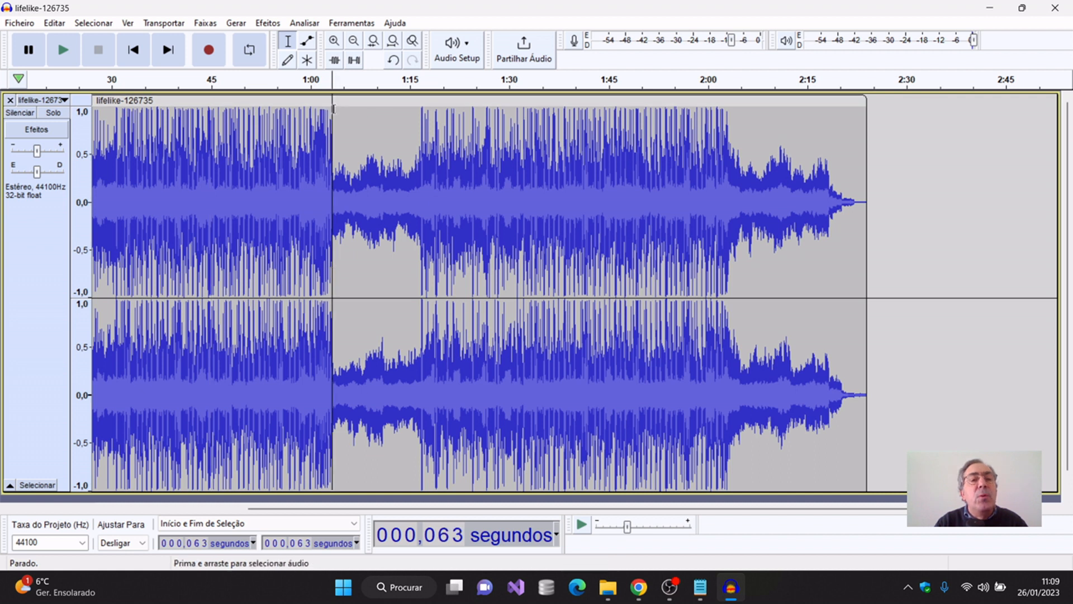
{"action": "left_click_drag", "start_coordinate": [334, 109], "coordinate": [421, 117]}
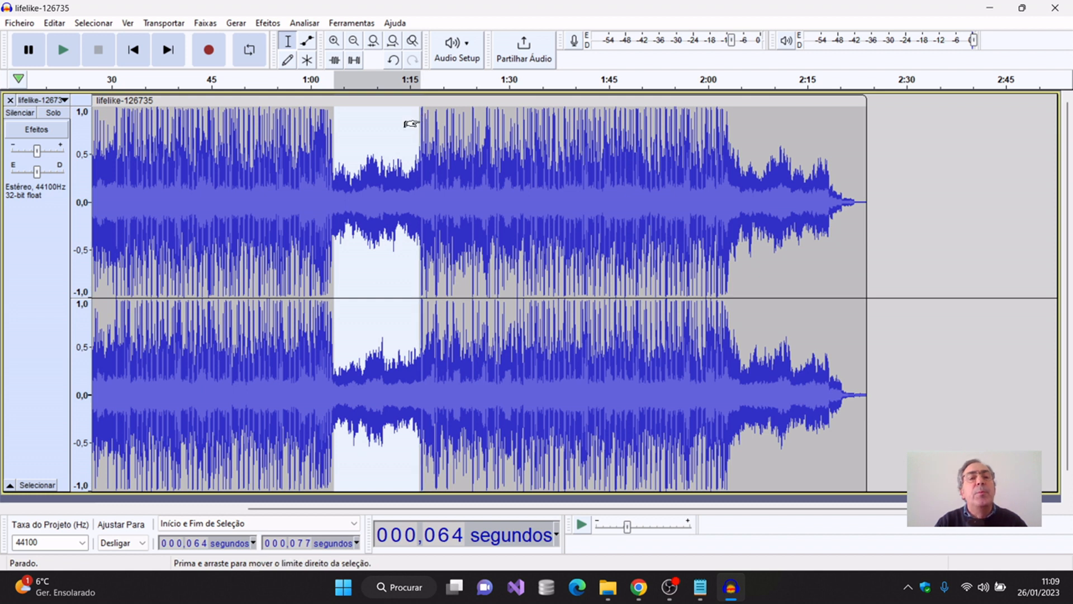
- Turn on looping for the selected quieter passage, play it repeatedly, and pause playback
{"action": "right_click", "coordinate": [371, 84]}
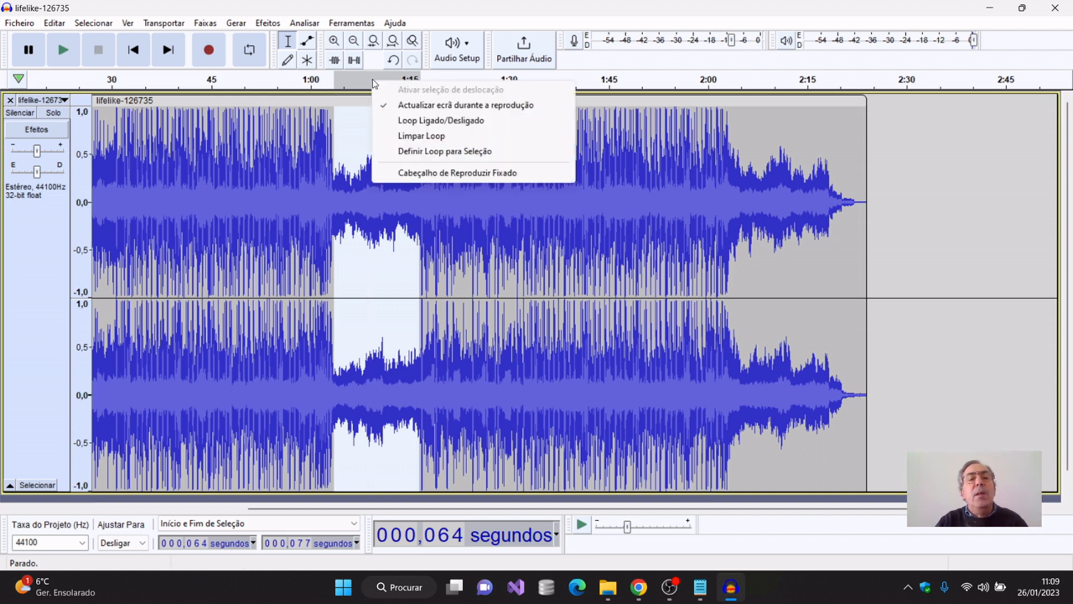
{"action": "left_click", "coordinate": [385, 126]}
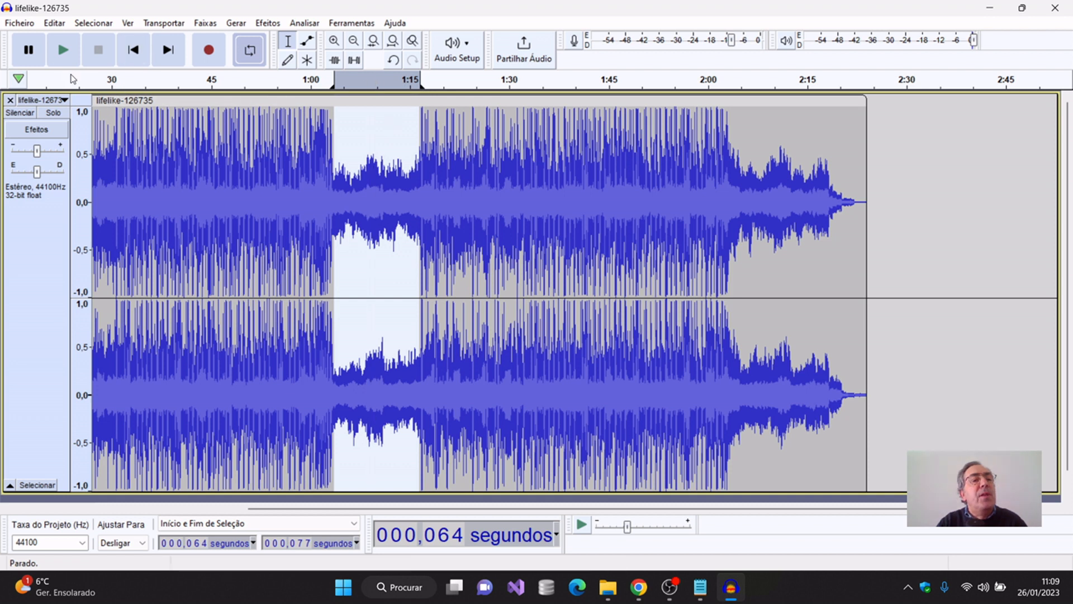
{"action": "left_click", "coordinate": [63, 51]}
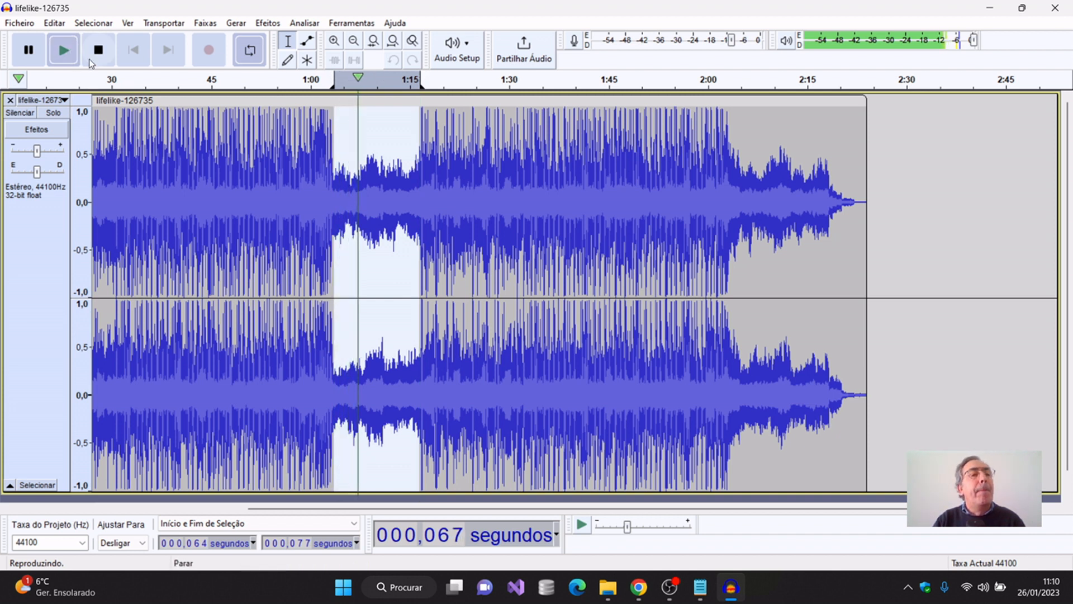
{"action": "left_click", "coordinate": [29, 50]}
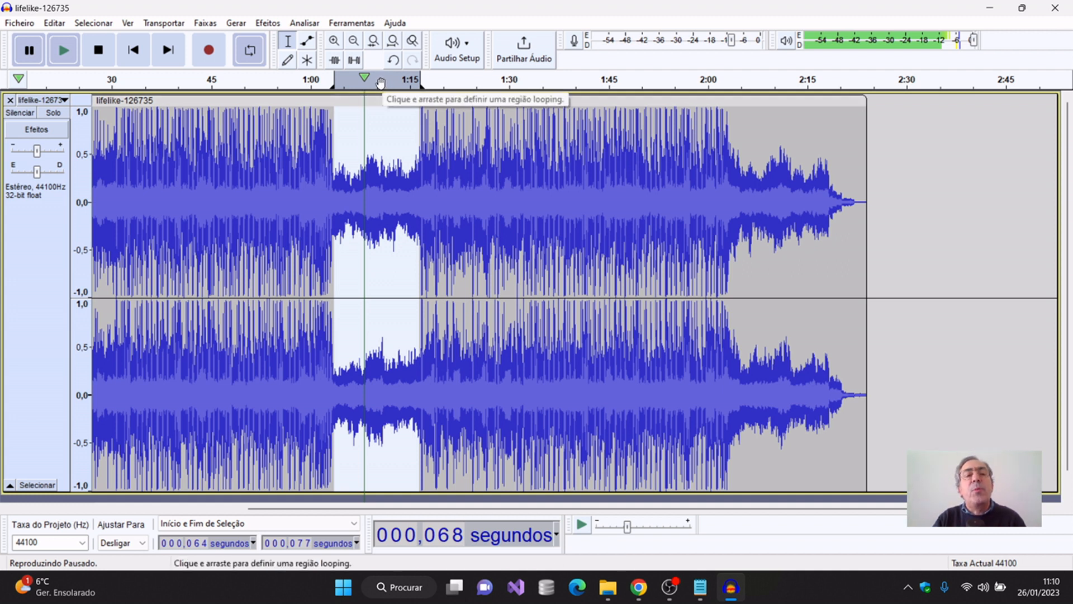
- Turn looping off and play the selected passage once
{"action": "right_click", "coordinate": [381, 84]}
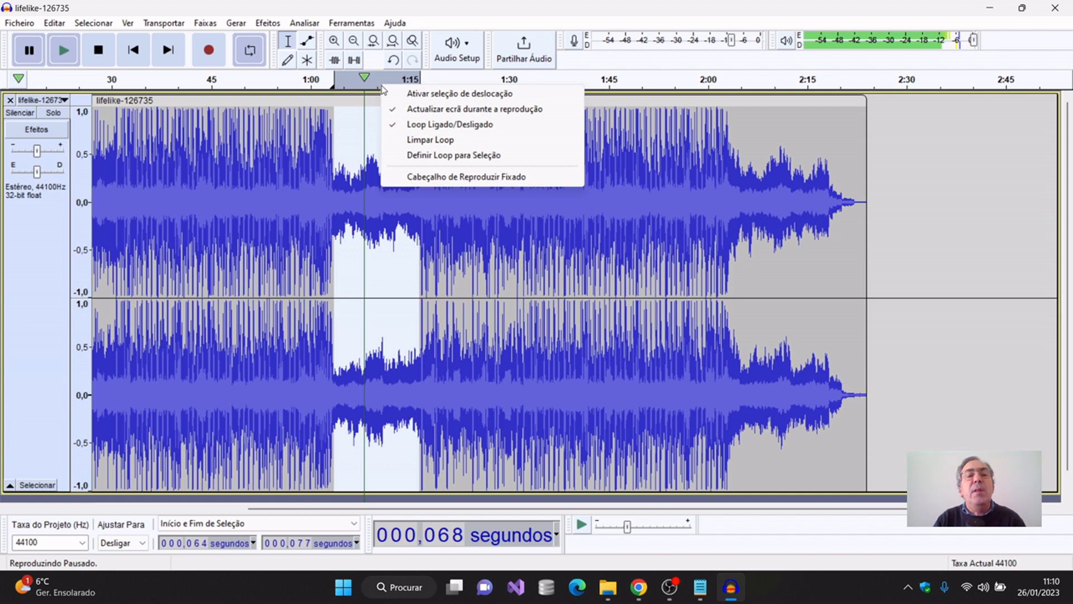
{"action": "left_click", "coordinate": [396, 126]}
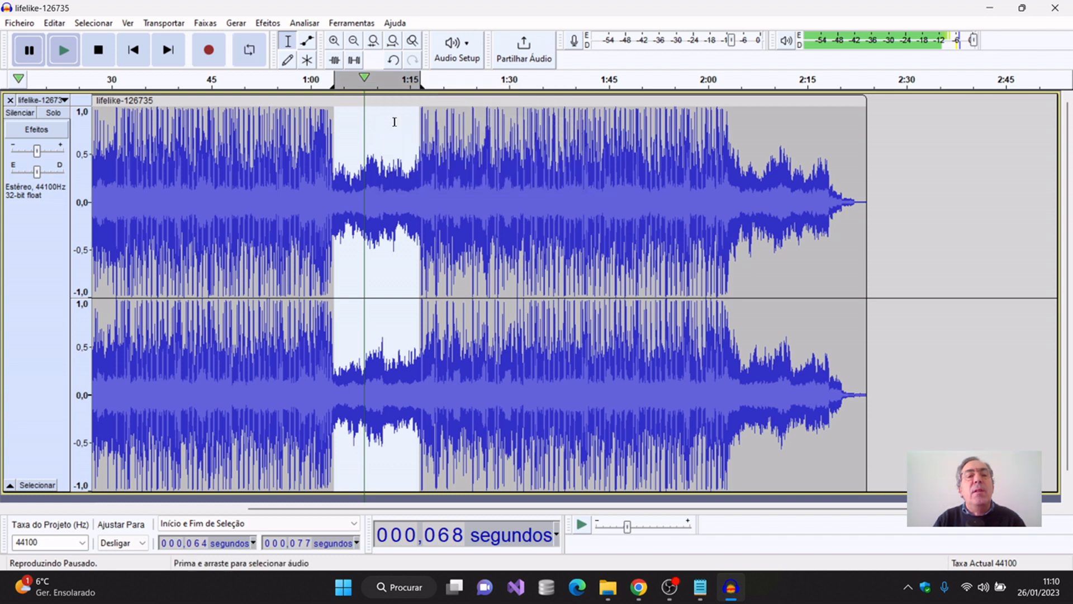
{"action": "left_click", "coordinate": [61, 58]}
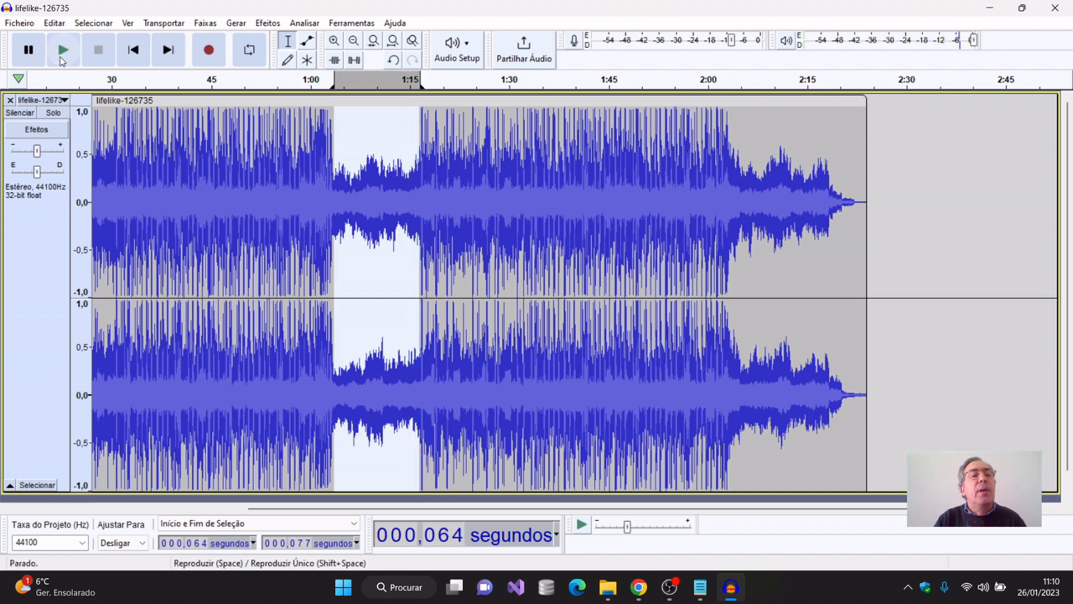
- Clear the loop region from the timeline and drop the selection by placing the cursor at about 94 seconds
{"action": "right_click", "coordinate": [380, 80]}
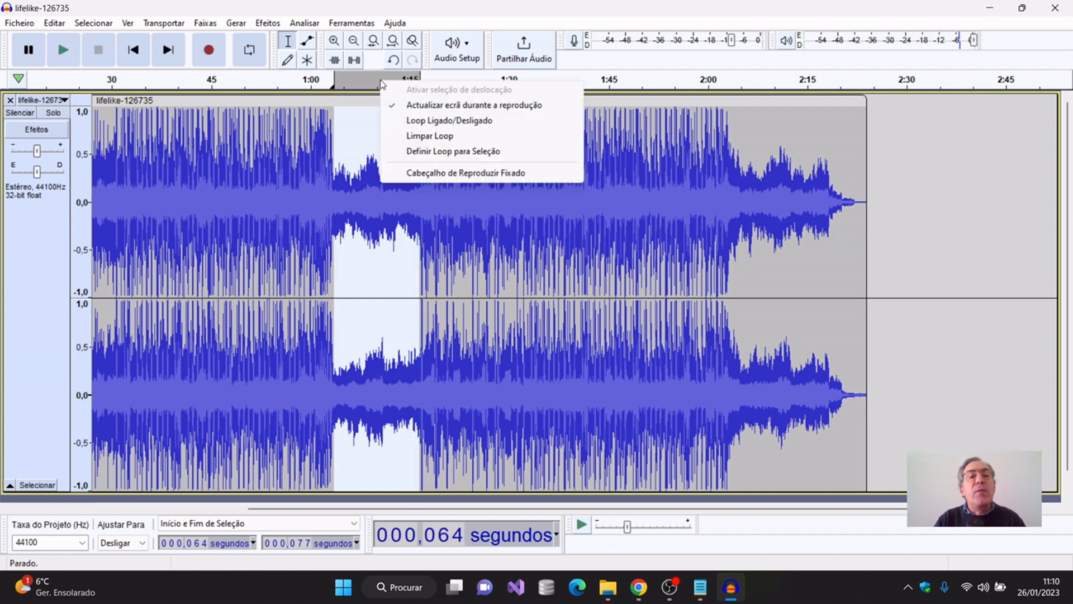
{"action": "left_click", "coordinate": [423, 137]}
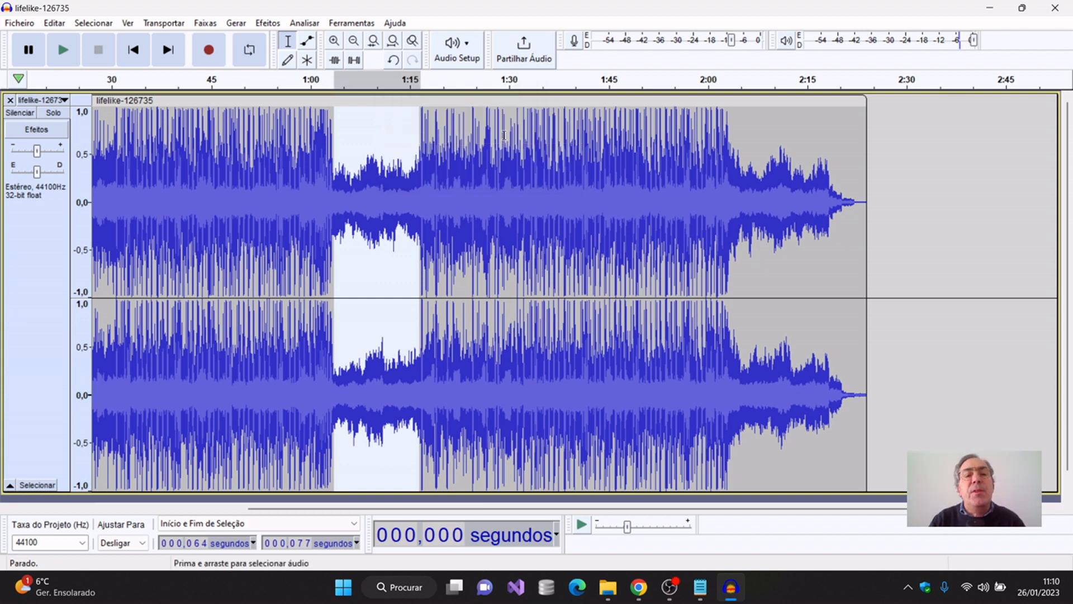
{"action": "left_click", "coordinate": [534, 129]}
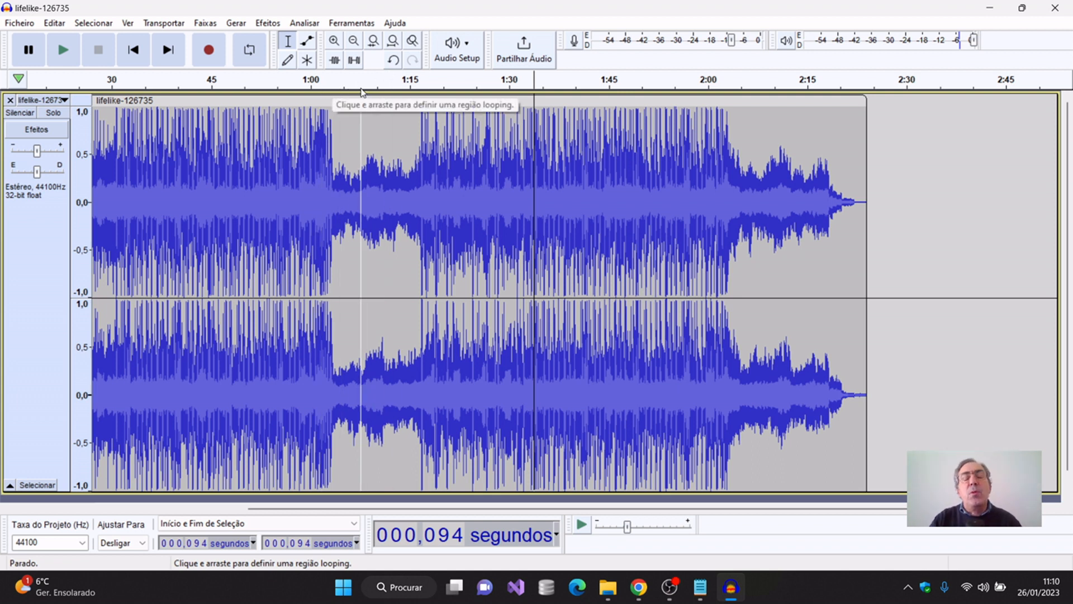
{"action": "left_click", "coordinate": [421, 132]}
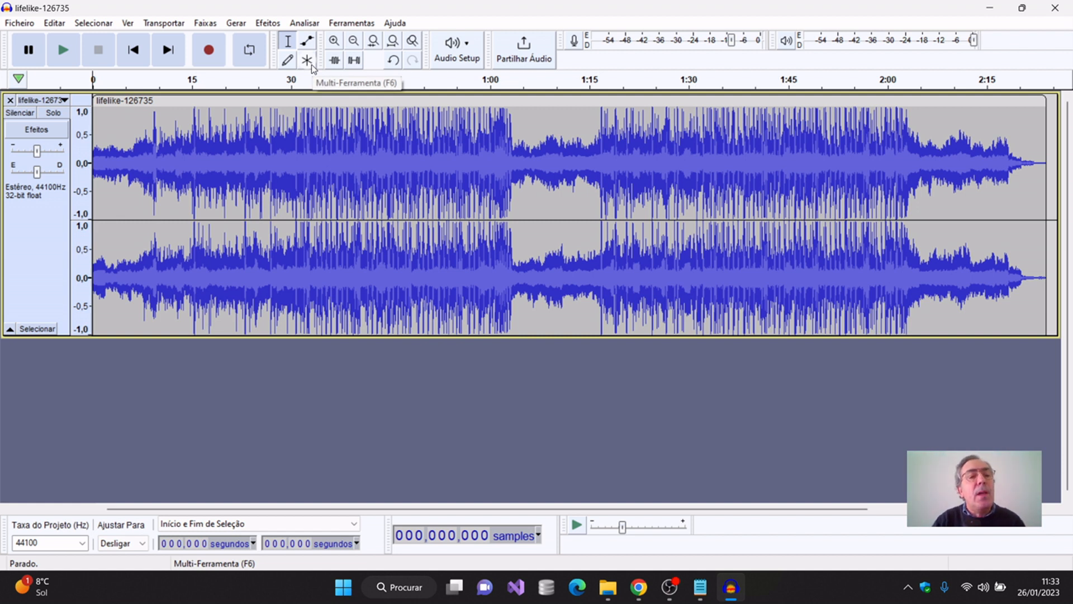
- Make the track taller and lower its volume with the Envelope tool, adding points near 1:03 and 0:46 at about half amplitude
{"action": "left_click_drag", "start_coordinate": [438, 339], "coordinate": [437, 492]}
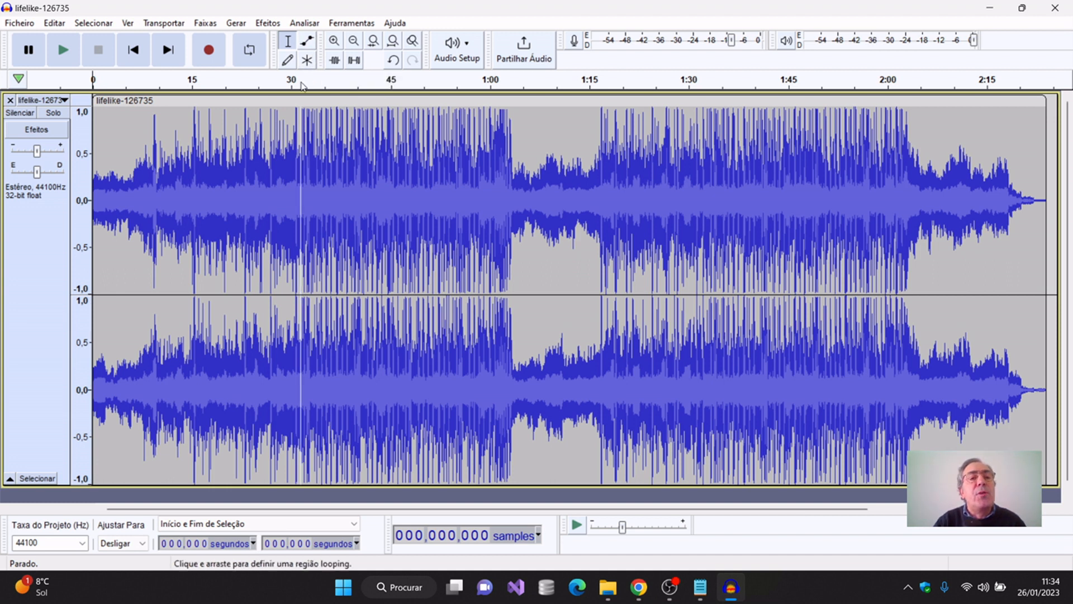
{"action": "left_click", "coordinate": [310, 43]}
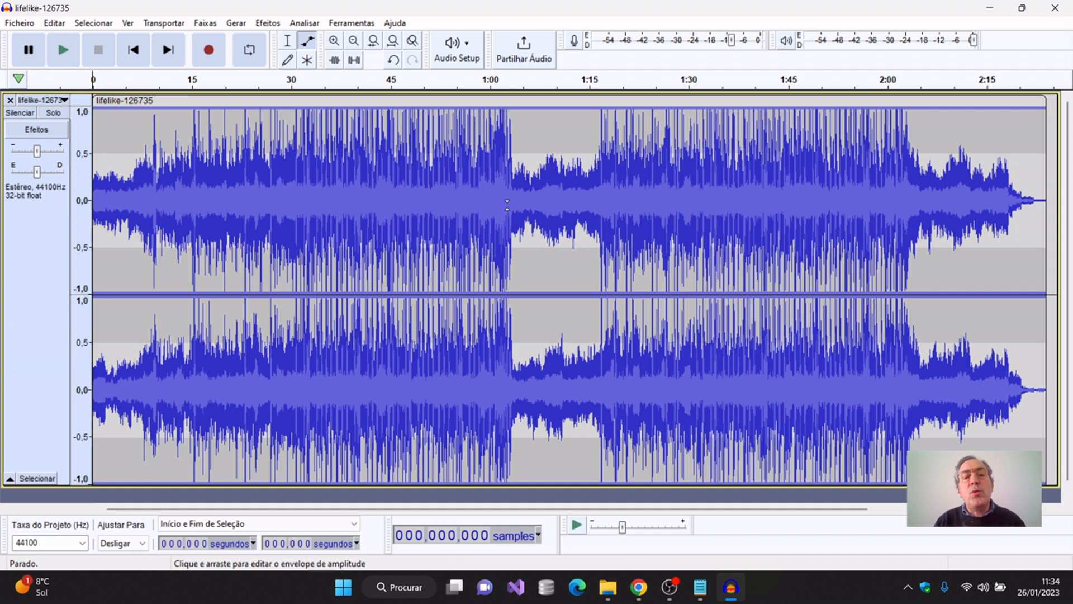
{"action": "left_click_drag", "start_coordinate": [507, 204], "coordinate": [507, 206]}
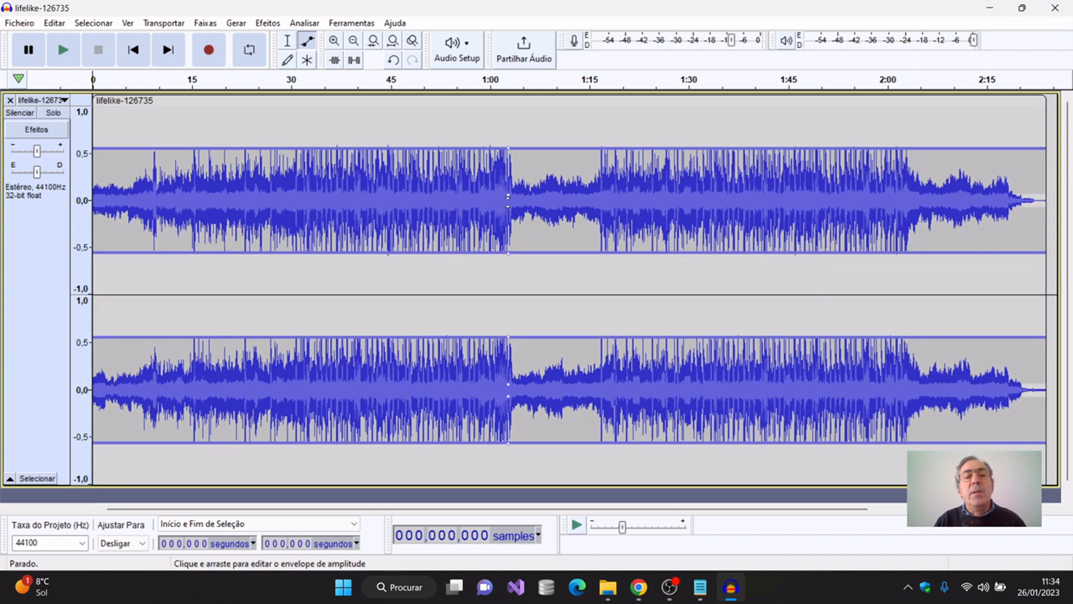
{"action": "left_click_drag", "start_coordinate": [399, 200], "coordinate": [400, 200]}
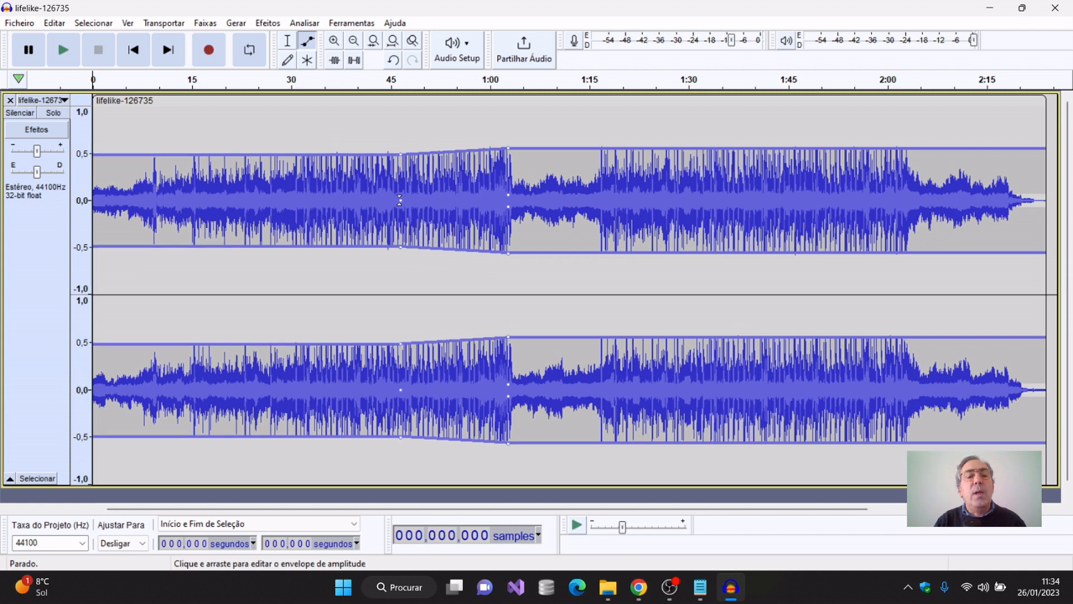
- Add envelope points near 0:30, 0:18, 0:12 and 0:05, raising the volume towards the opening of the track
{"action": "left_click", "coordinate": [294, 208]}
{"action": "left_click", "coordinate": [213, 146]}
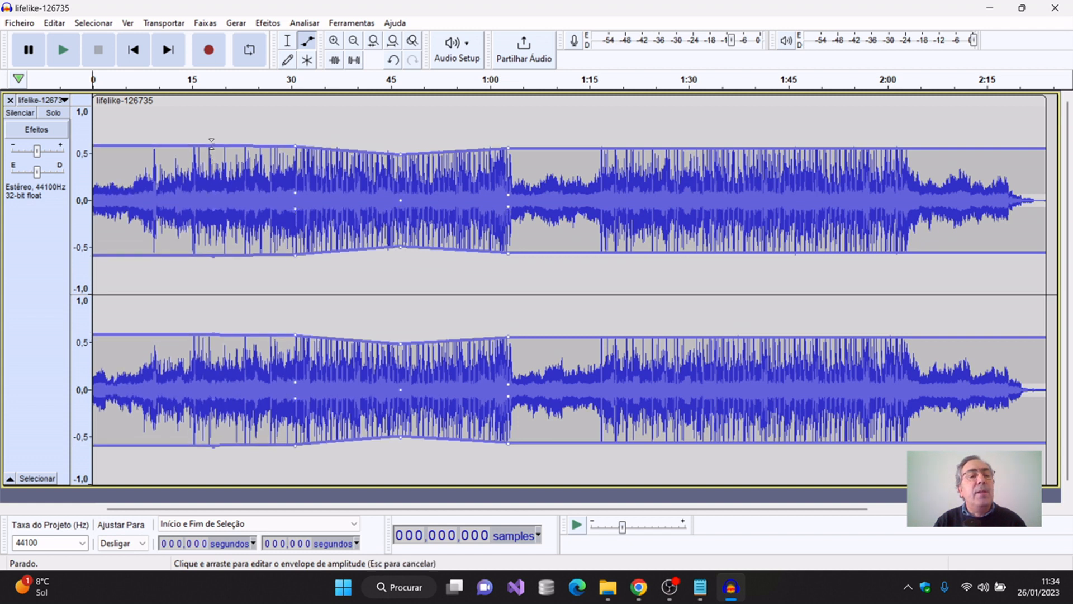
{"action": "left_click_drag", "start_coordinate": [173, 146], "coordinate": [173, 133]}
{"action": "left_click", "coordinate": [129, 266]}
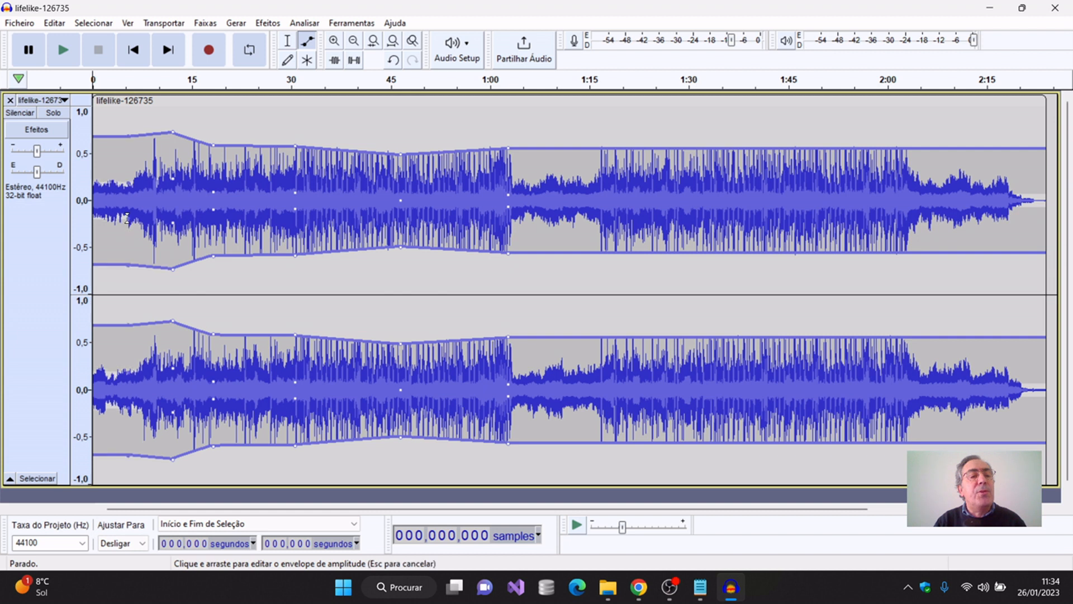
- Add descending envelope points from about 1:13 to 1:40 so the volume fades almost to silence
{"action": "left_click_drag", "start_coordinate": [575, 148], "coordinate": [575, 152]}
{"action": "left_click_drag", "start_coordinate": [643, 152], "coordinate": [643, 161]}
{"action": "left_click_drag", "start_coordinate": [710, 161], "coordinate": [754, 196]}
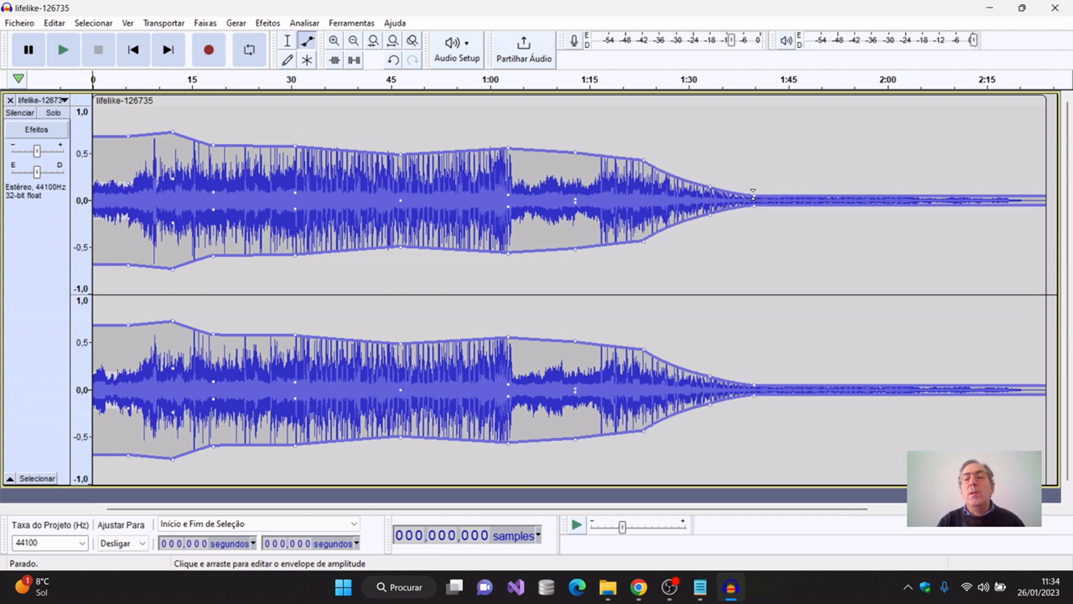
- Create a fade-in with envelope points in the first 5 seconds, pulling the one near 1.3 seconds down almost to silence
{"action": "left_click", "coordinate": [109, 153]}
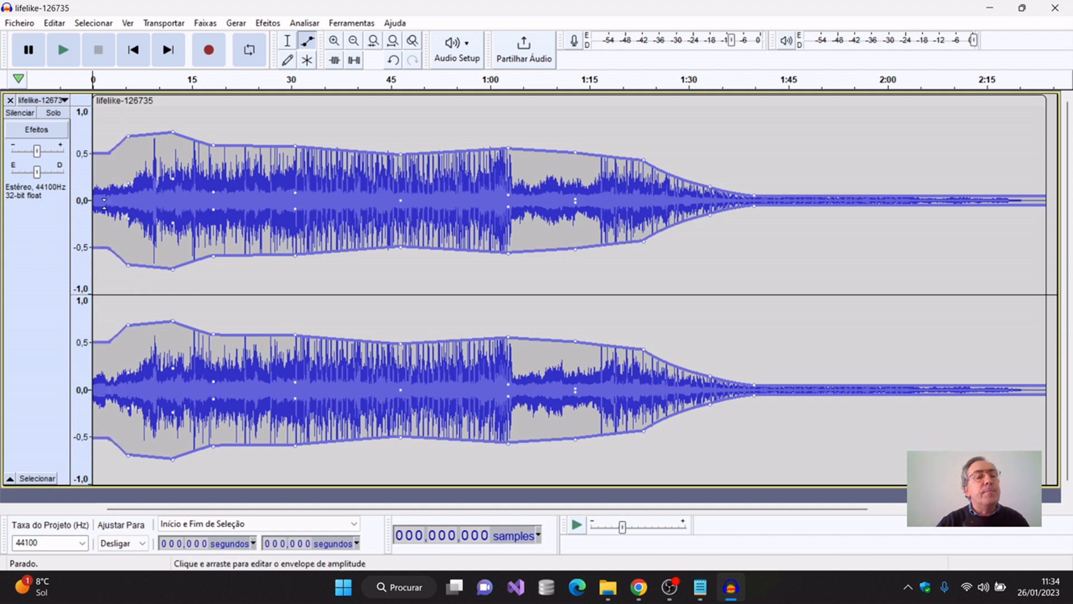
{"action": "left_click", "coordinate": [128, 146]}
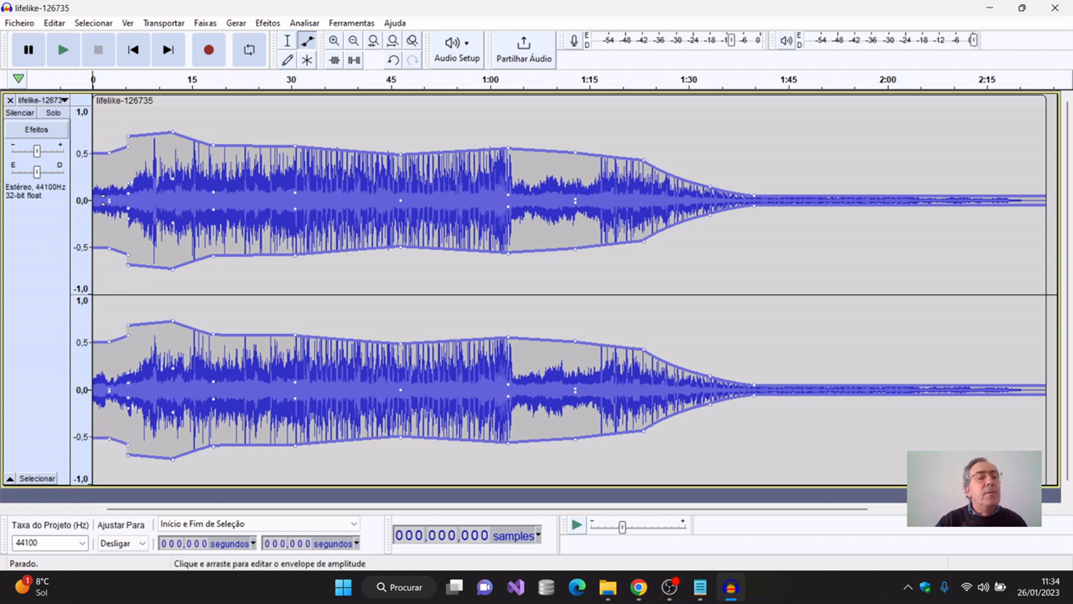
{"action": "left_click", "coordinate": [334, 41]}
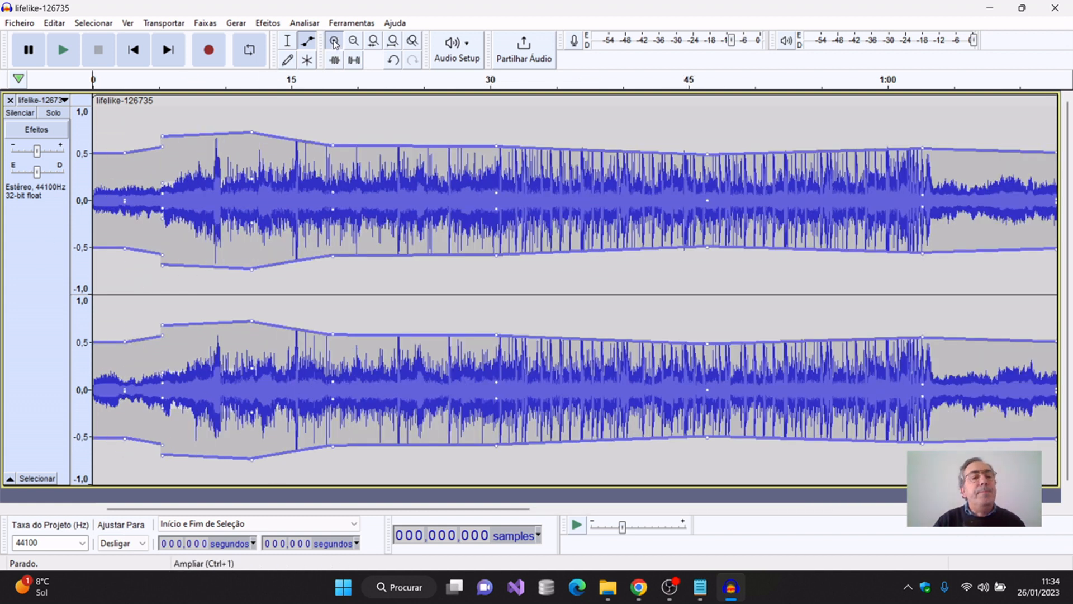
{"action": "left_click", "coordinate": [334, 41]}
{"action": "left_click", "coordinate": [124, 198]}
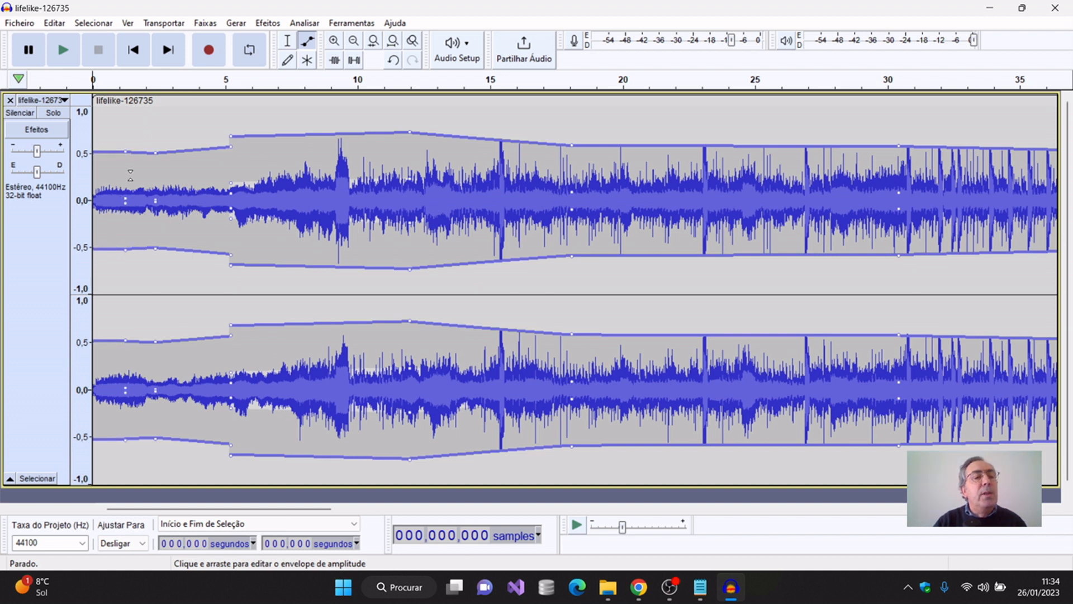
{"action": "left_click_drag", "start_coordinate": [126, 151], "coordinate": [128, 195]}
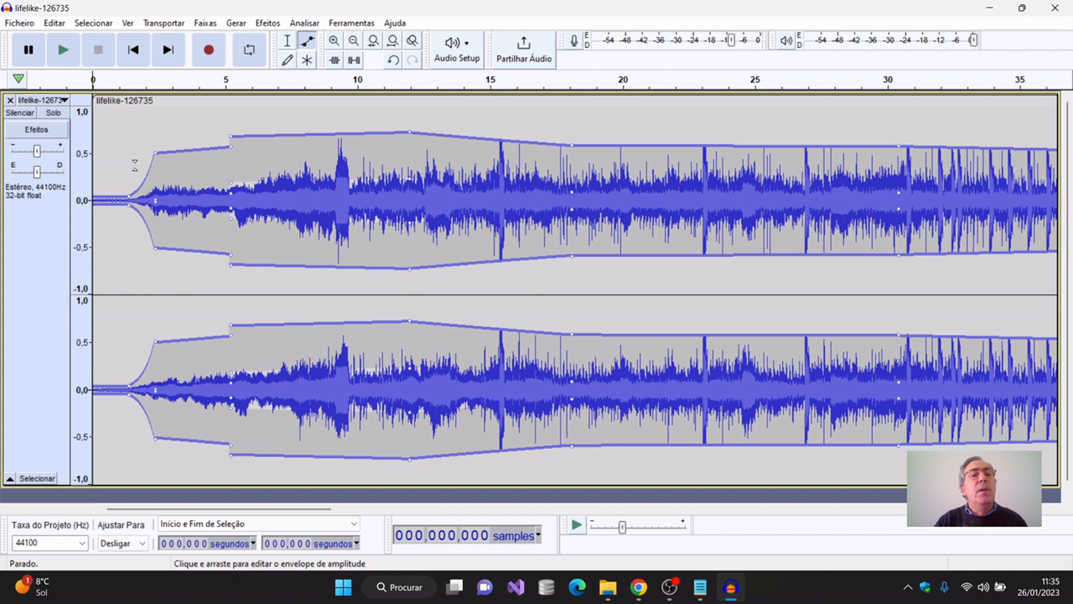
- Switch to the Selection tool, play the envelope-adjusted track from the start, and pause it at about 10 seconds
{"action": "left_click", "coordinate": [287, 44]}
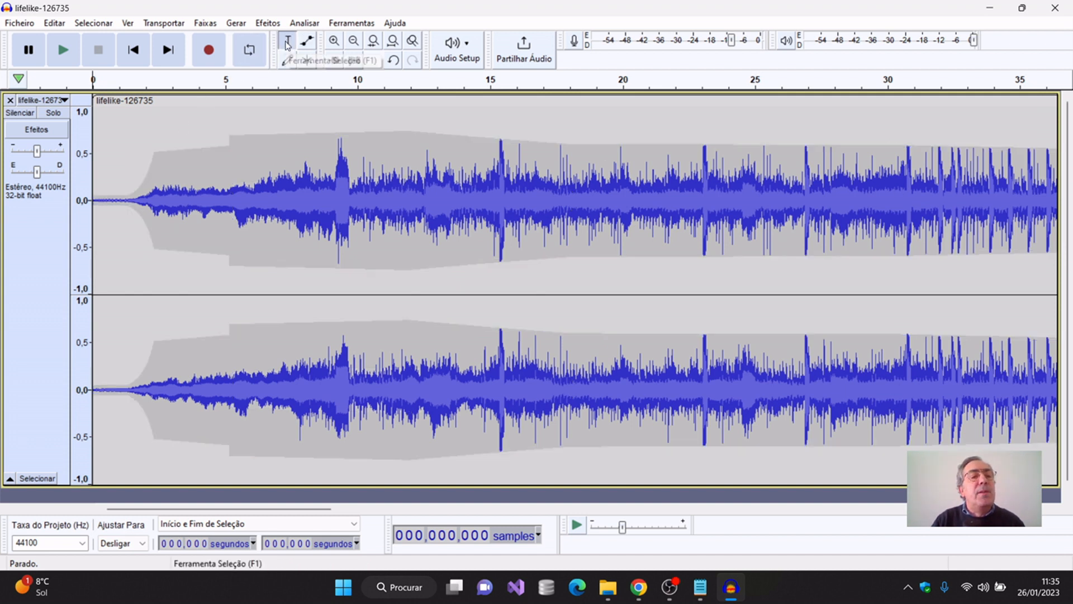
{"action": "left_click", "coordinate": [302, 83]}
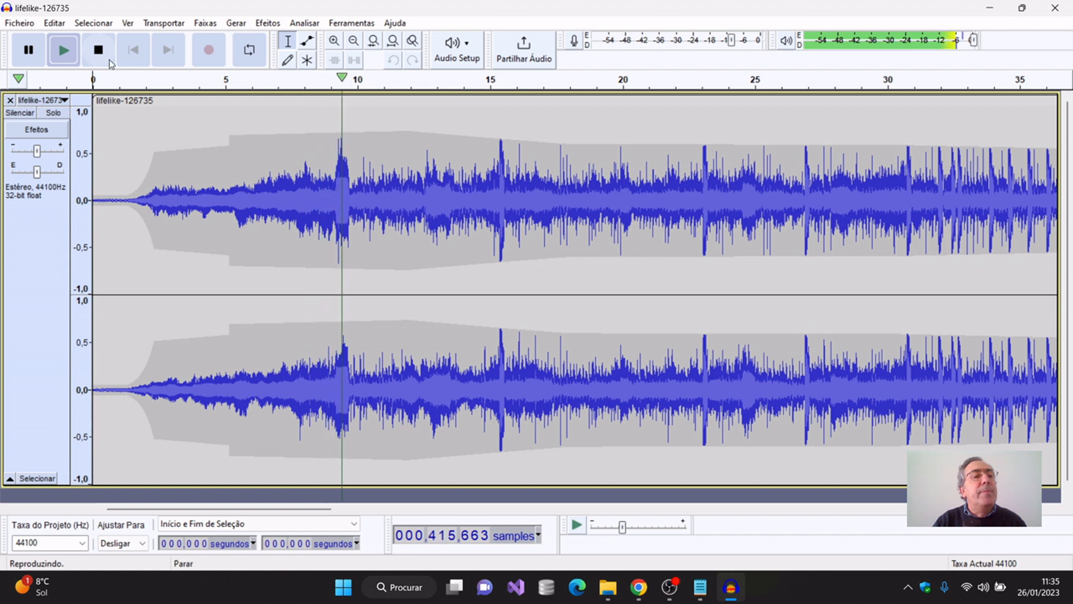
{"action": "left_click", "coordinate": [29, 50]}
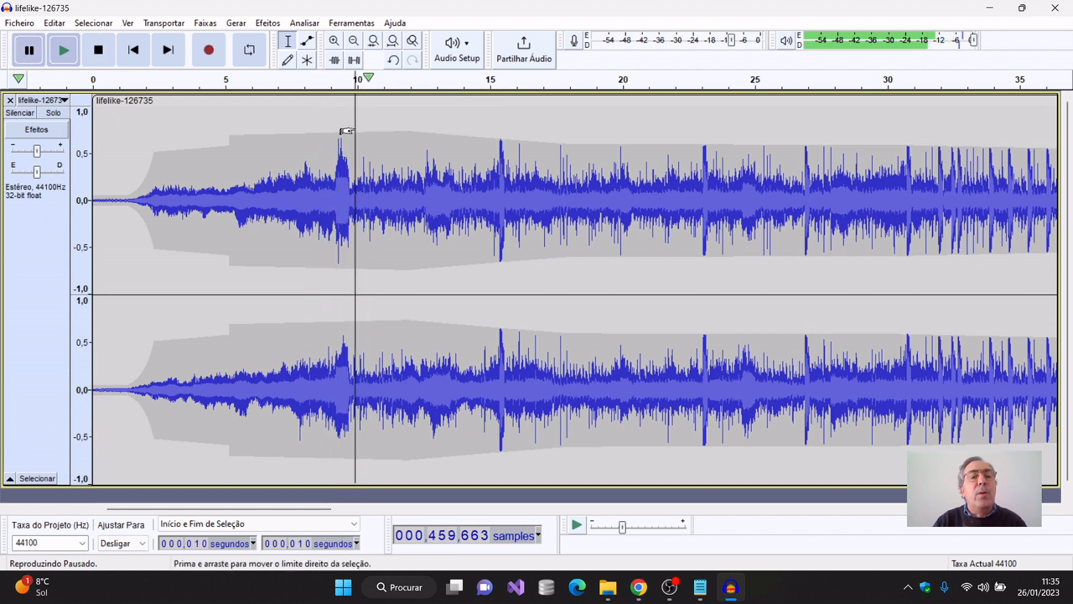
- Stop playback, return to the start, select the first 9 seconds, and play that passage
{"action": "left_click_drag", "start_coordinate": [354, 115], "coordinate": [67, 164]}
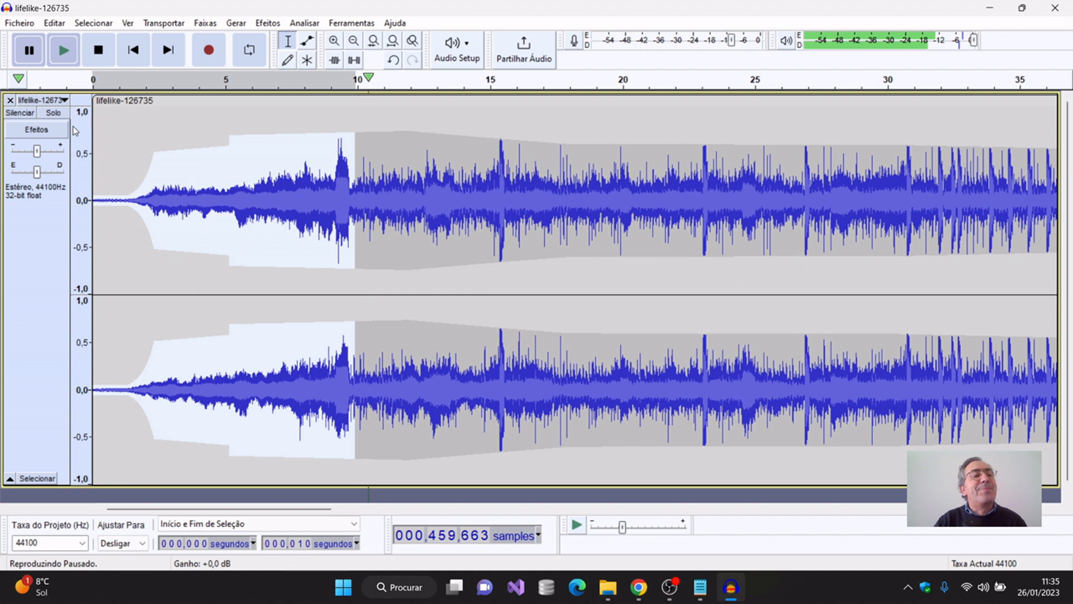
{"action": "left_click", "coordinate": [135, 51]}
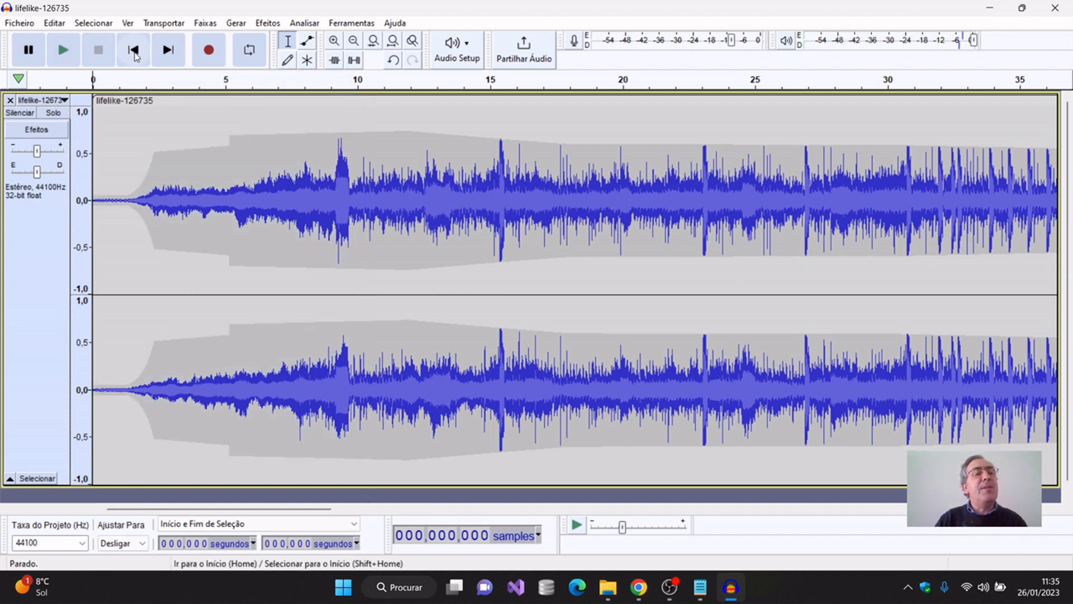
{"action": "left_click", "coordinate": [331, 160]}
{"action": "left_click_drag", "start_coordinate": [321, 151], "coordinate": [73, 186]}
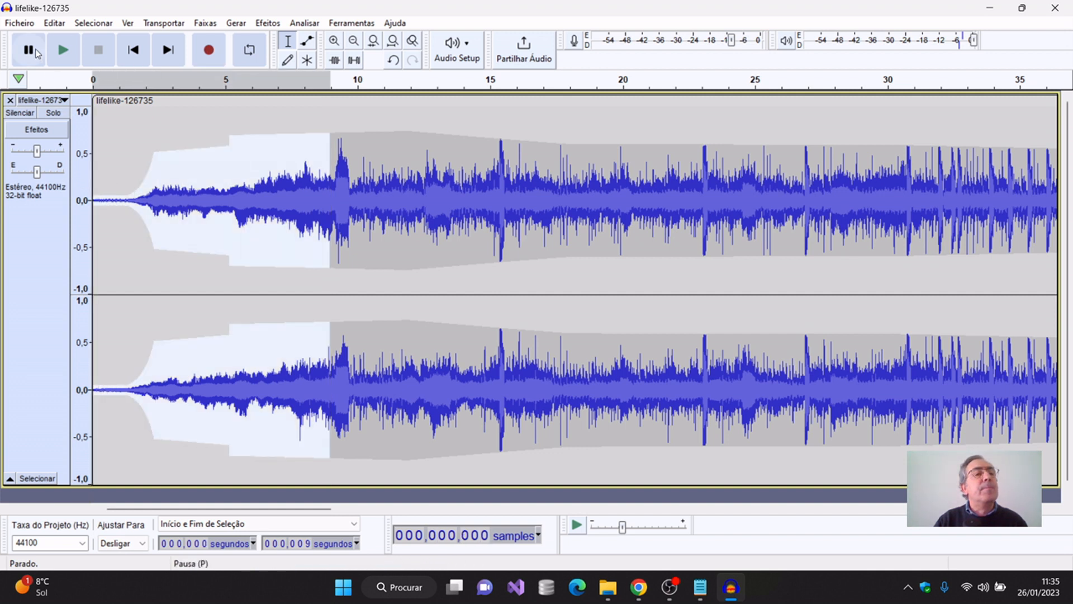
{"action": "left_click", "coordinate": [62, 49]}
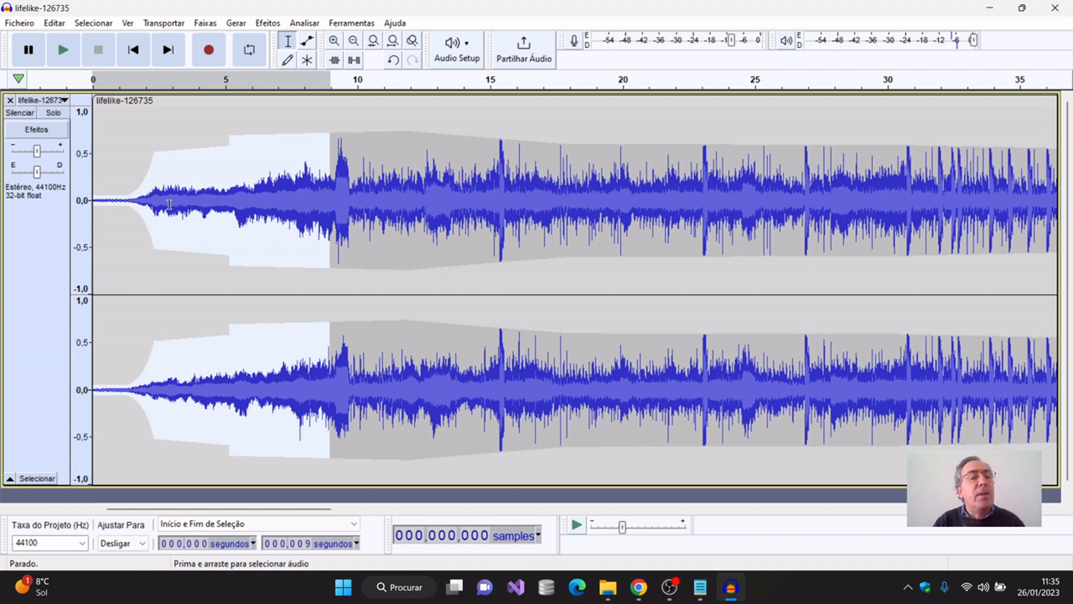
- Try to edit the waveform near 3 seconds with the Draw tool, dismiss the notice, and return to the Selection tool
{"action": "left_click", "coordinate": [288, 61]}
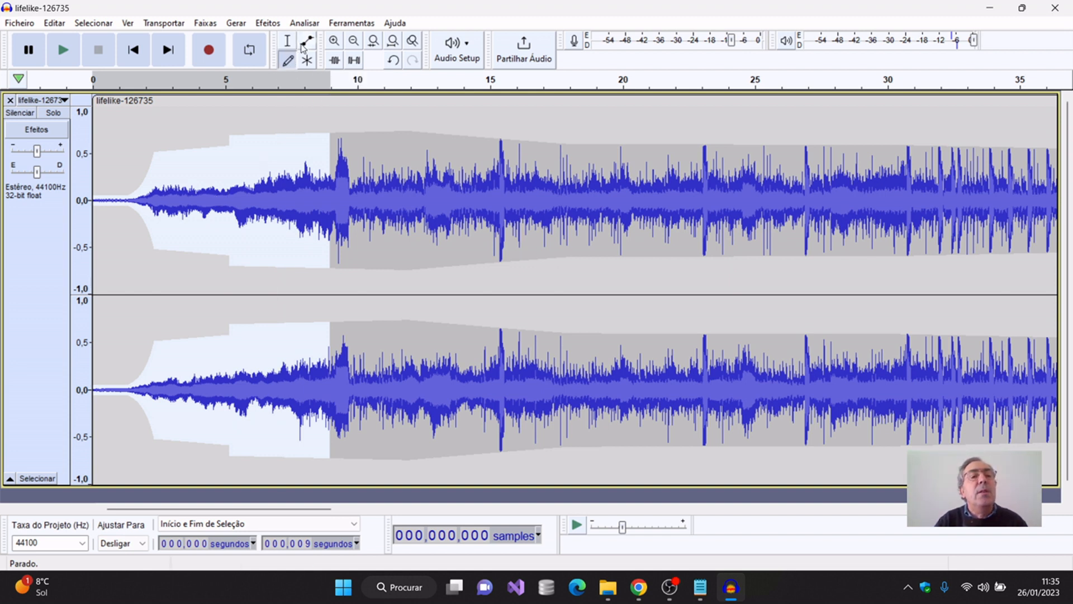
{"action": "left_click", "coordinate": [178, 197]}
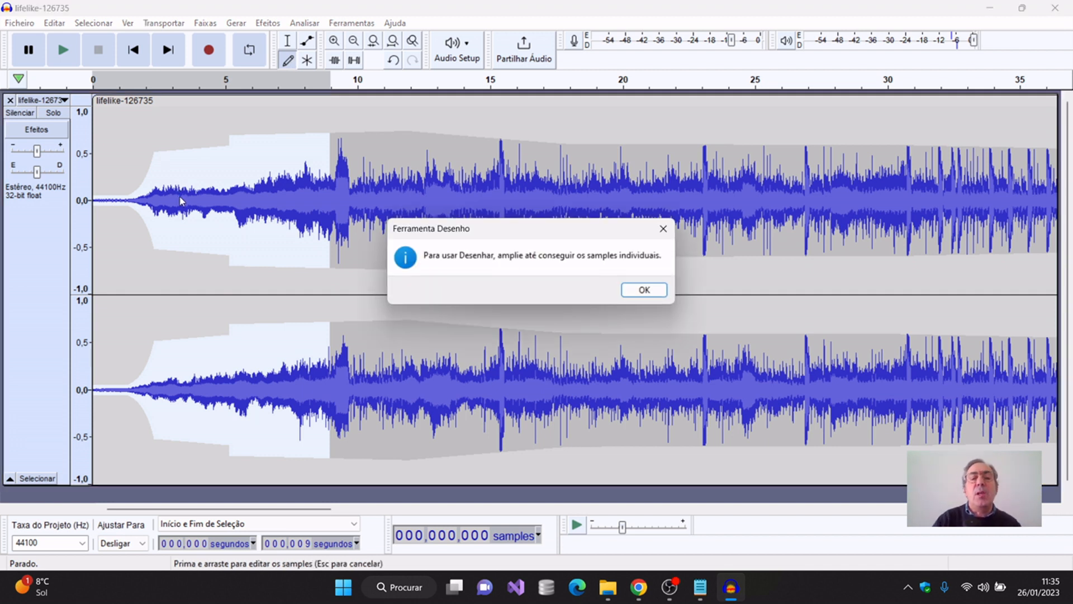
{"action": "left_click", "coordinate": [644, 289]}
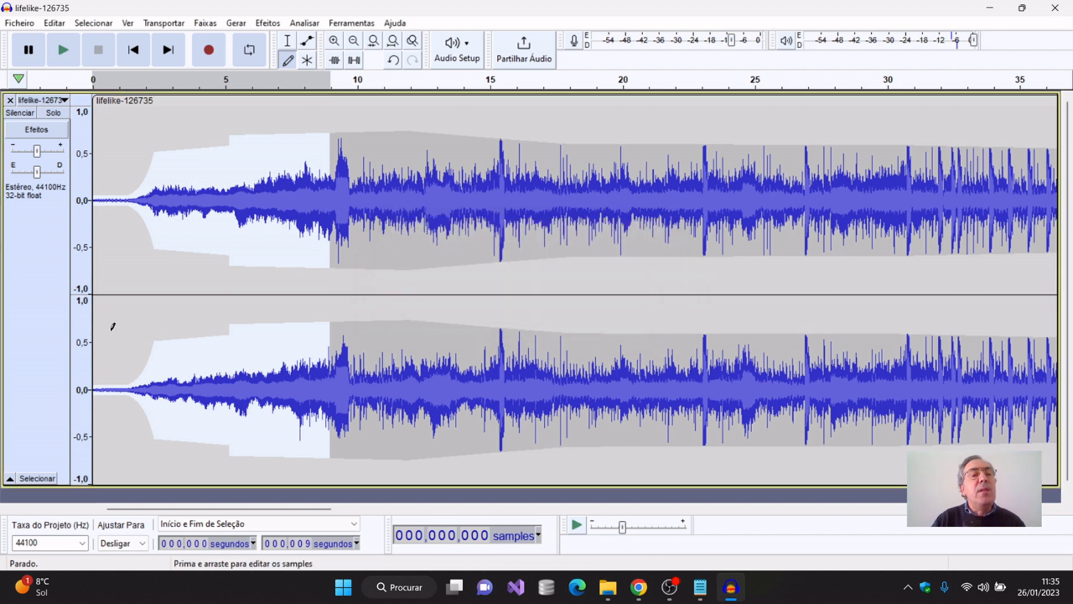
{"action": "left_click", "coordinate": [292, 44]}
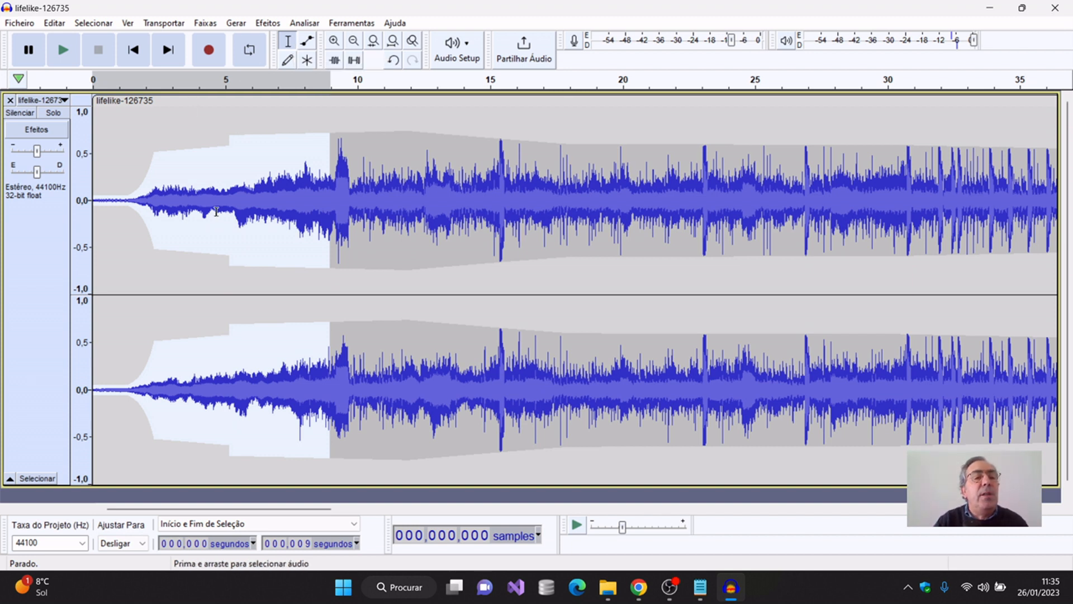
- At individual-sample level around 1.45 seconds, use the Draw tool to raise one upper-channel sample and lower the next one slightly
{"action": "left_click", "coordinate": [131, 204]}
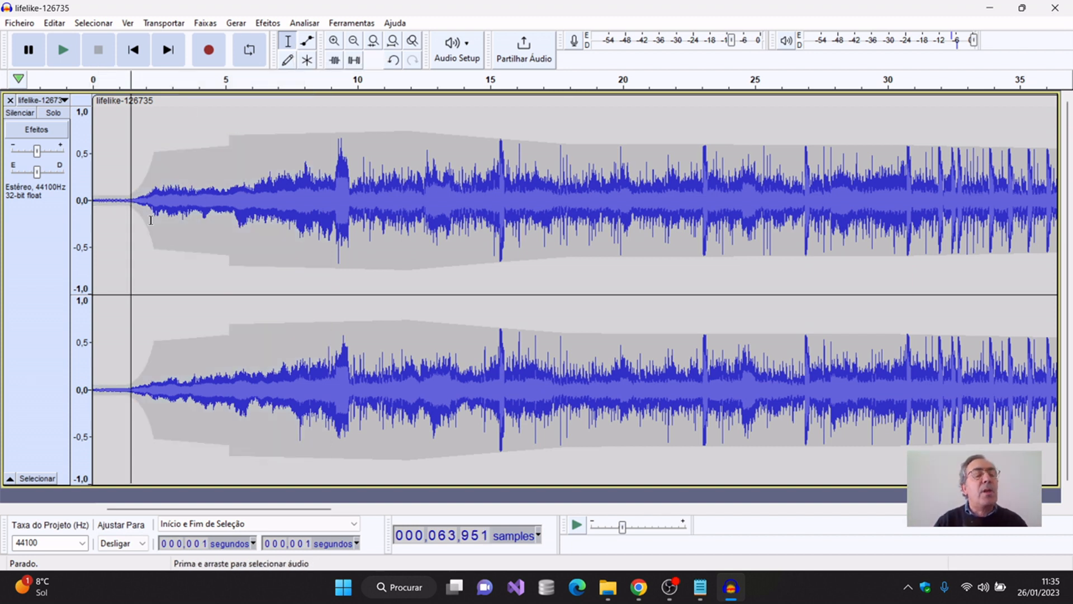
{"action": "left_click", "coordinate": [335, 44]}
{"action": "left_click", "coordinate": [335, 46]}
{"action": "left_click", "coordinate": [334, 43]}
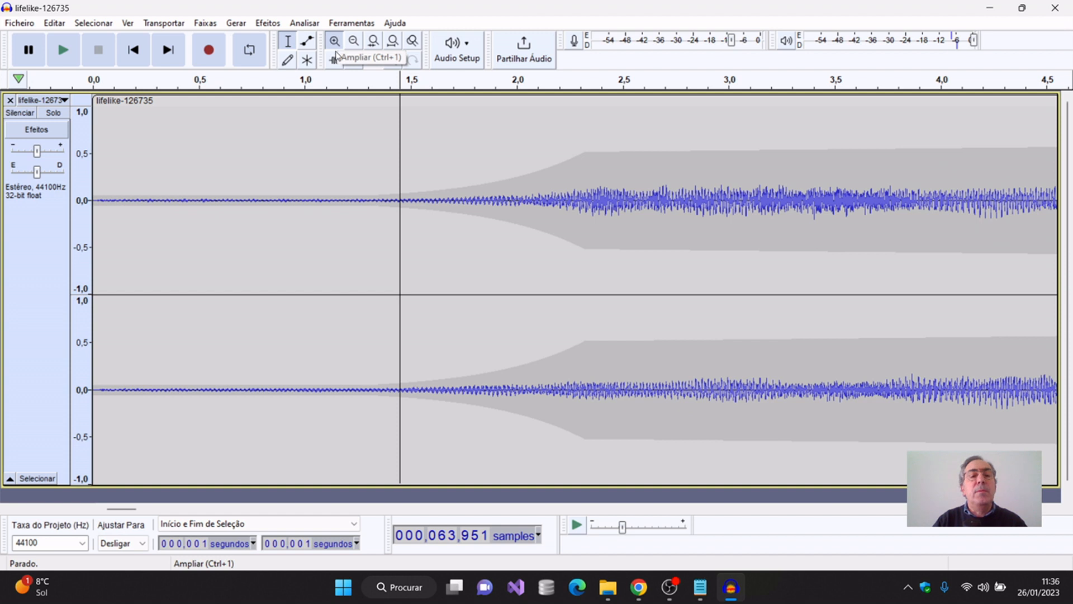
{"action": "left_click", "coordinate": [334, 44]}
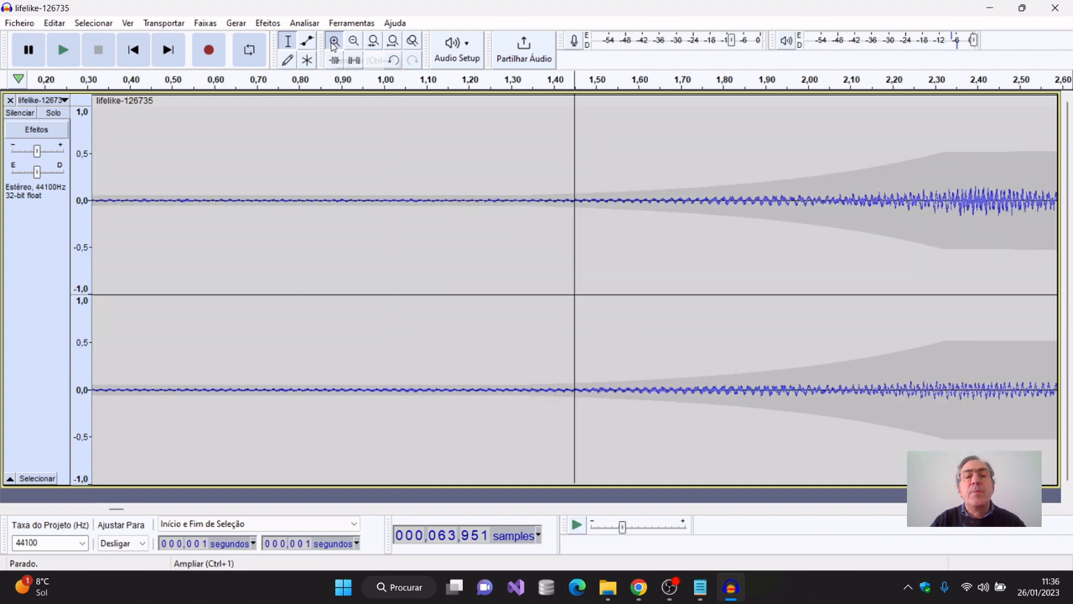
{"action": "left_click", "coordinate": [333, 45]}
{"action": "left_click", "coordinate": [334, 47]}
{"action": "left_click", "coordinate": [332, 49]}
{"action": "left_click", "coordinate": [330, 52]}
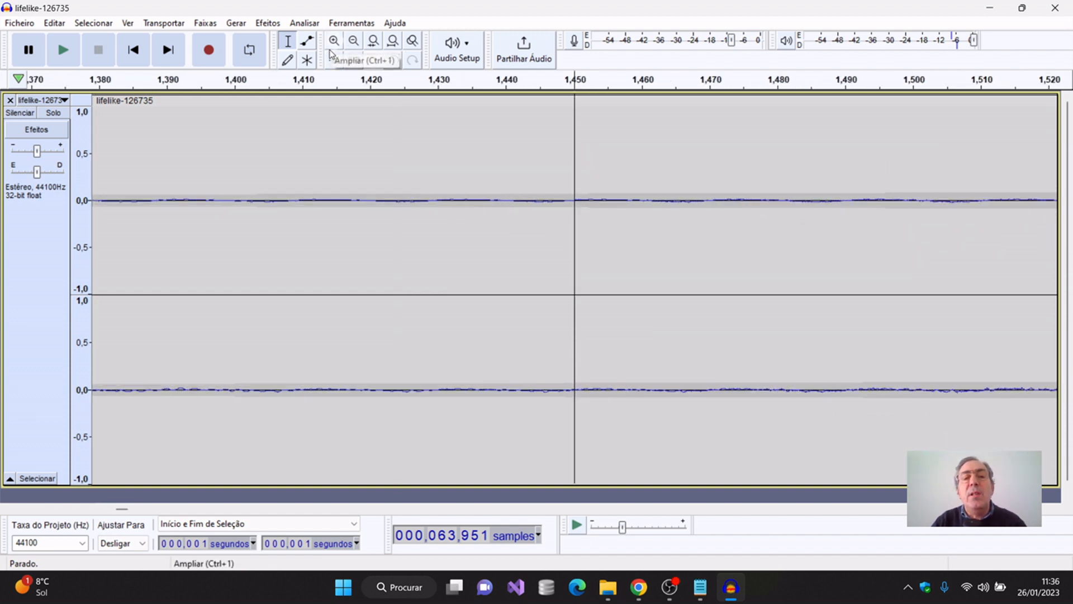
{"action": "left_click", "coordinate": [333, 47]}
{"action": "left_click", "coordinate": [334, 47]}
{"action": "left_click", "coordinate": [333, 47]}
{"action": "left_click", "coordinate": [334, 47]}
{"action": "left_click", "coordinate": [334, 47]}
{"action": "left_click", "coordinate": [334, 47]}
{"action": "left_click", "coordinate": [333, 47]}
{"action": "left_click", "coordinate": [333, 47]}
{"action": "left_click", "coordinate": [333, 47]}
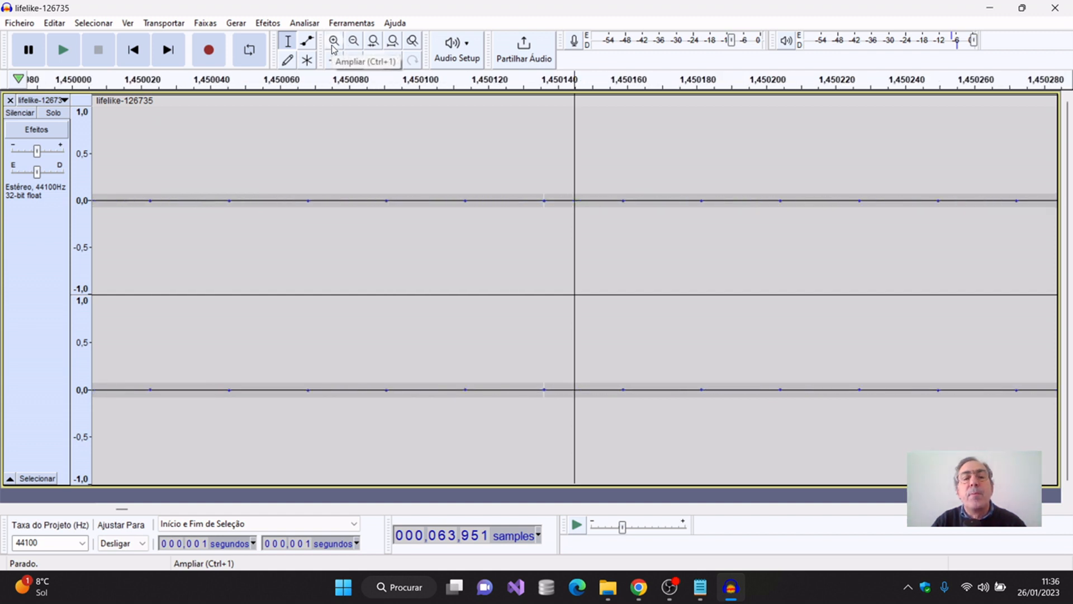
{"action": "left_click", "coordinate": [333, 47]}
{"action": "left_click", "coordinate": [287, 60]}
{"action": "left_click", "coordinate": [547, 195]}
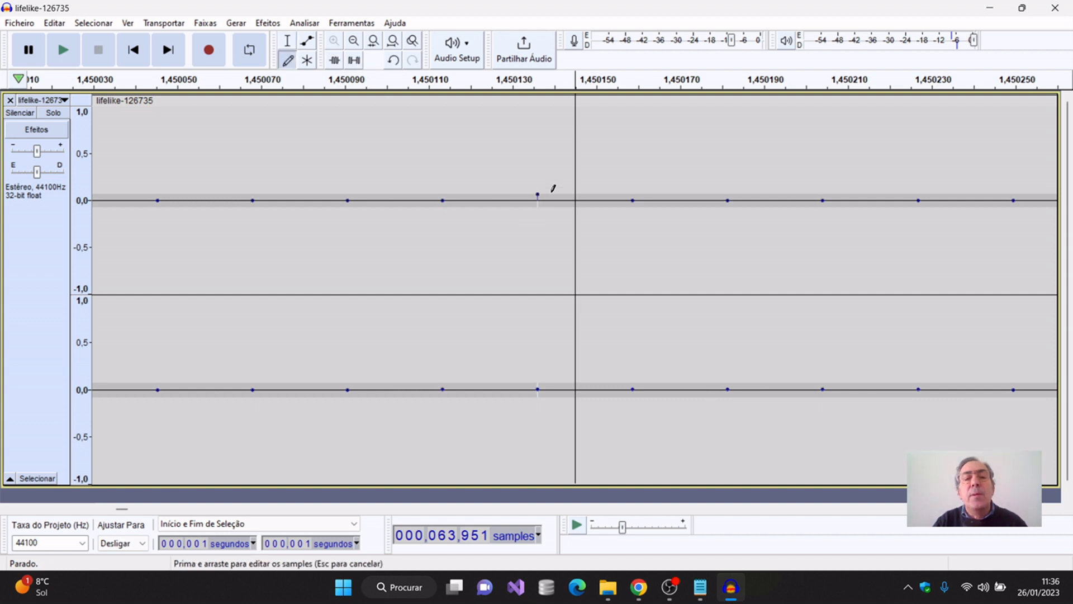
{"action": "left_click_drag", "start_coordinate": [641, 197], "coordinate": [634, 207]}
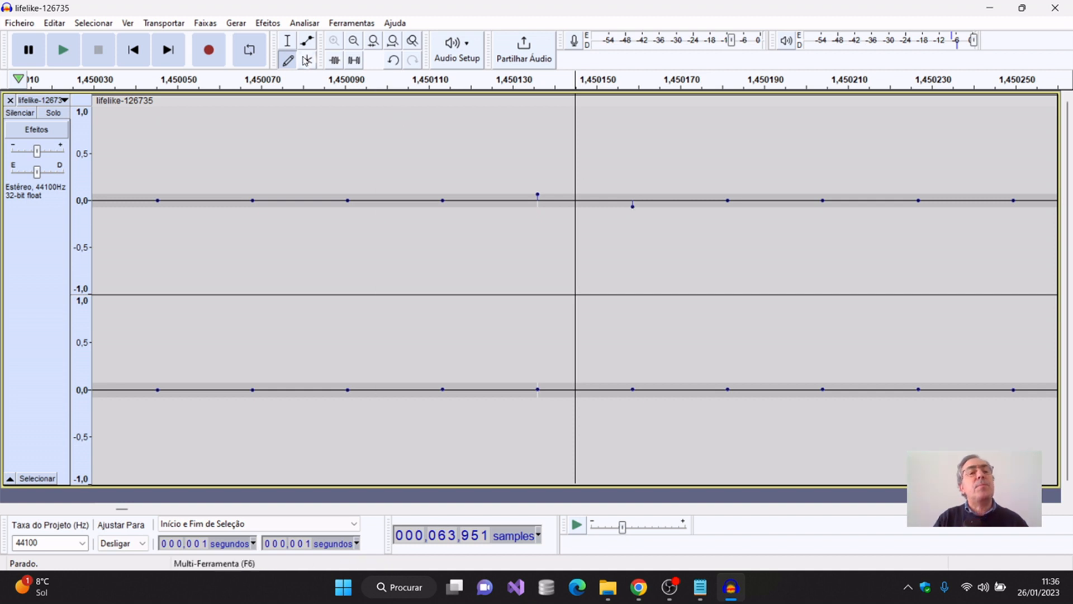
- Lower the seven upper-channel samples that follow the already lowered one slightly below zero, up to about 1.4503 seconds
{"action": "left_click", "coordinate": [354, 42]}
{"action": "left_click", "coordinate": [354, 43]}
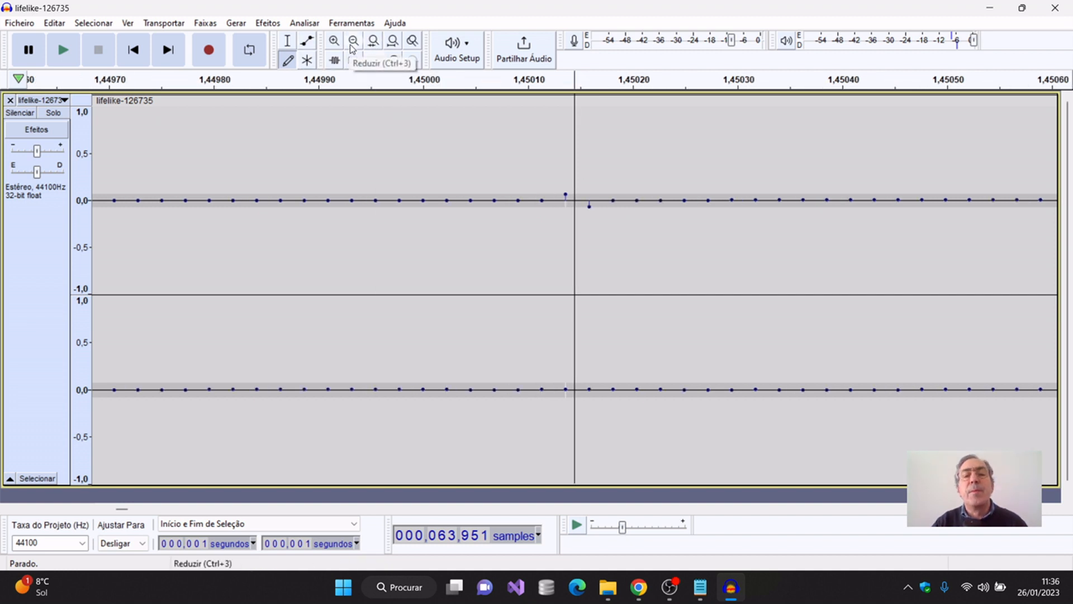
{"action": "left_click", "coordinate": [614, 206]}
{"action": "left_click", "coordinate": [637, 206]}
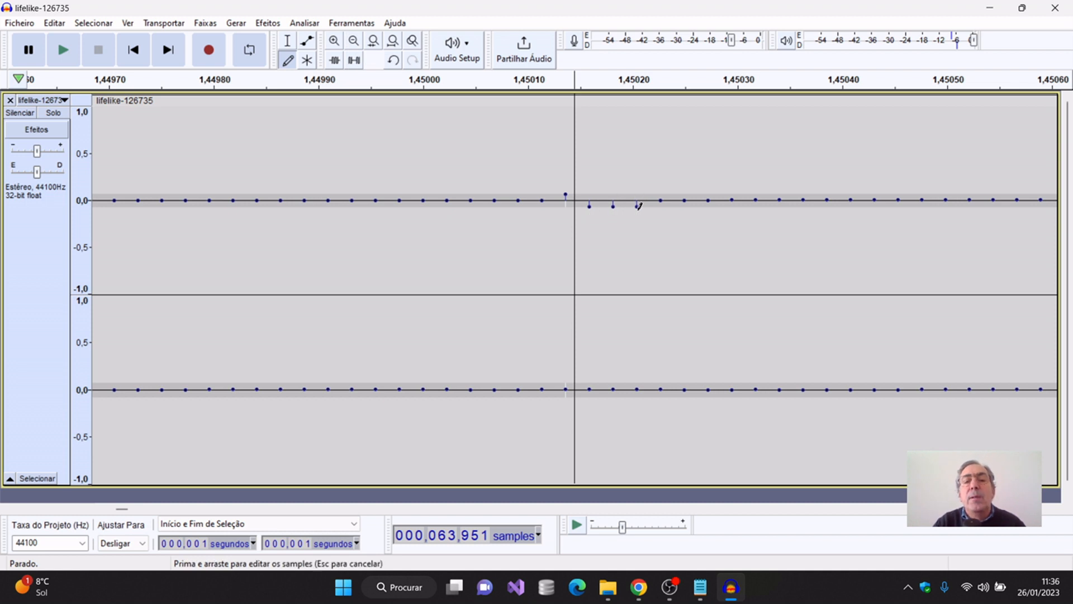
{"action": "left_click", "coordinate": [661, 205]}
{"action": "left_click", "coordinate": [685, 206]}
{"action": "left_click", "coordinate": [708, 206]}
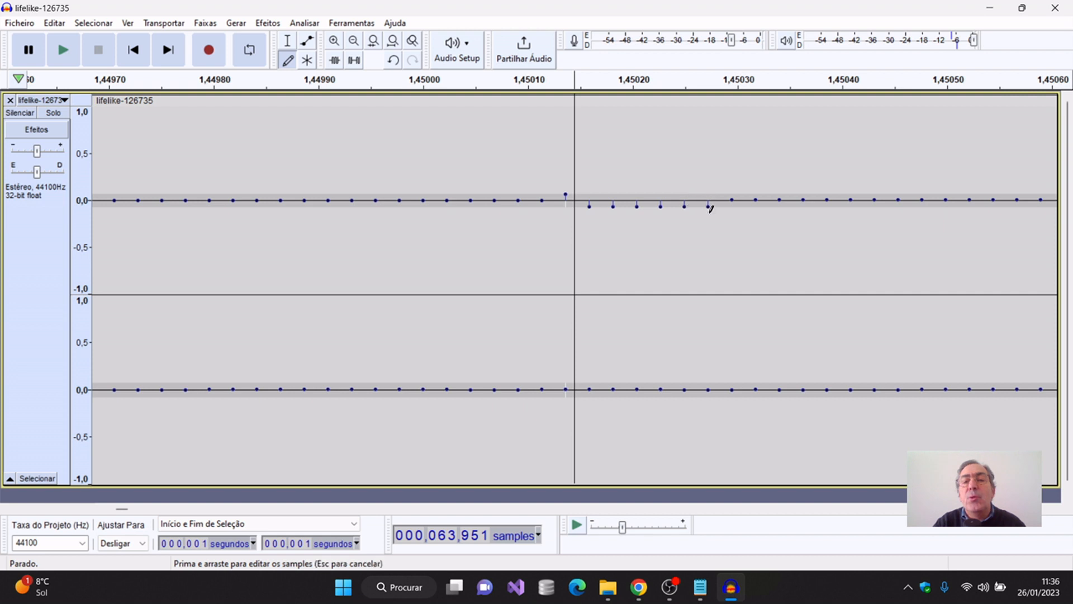
{"action": "left_click", "coordinate": [732, 206]}
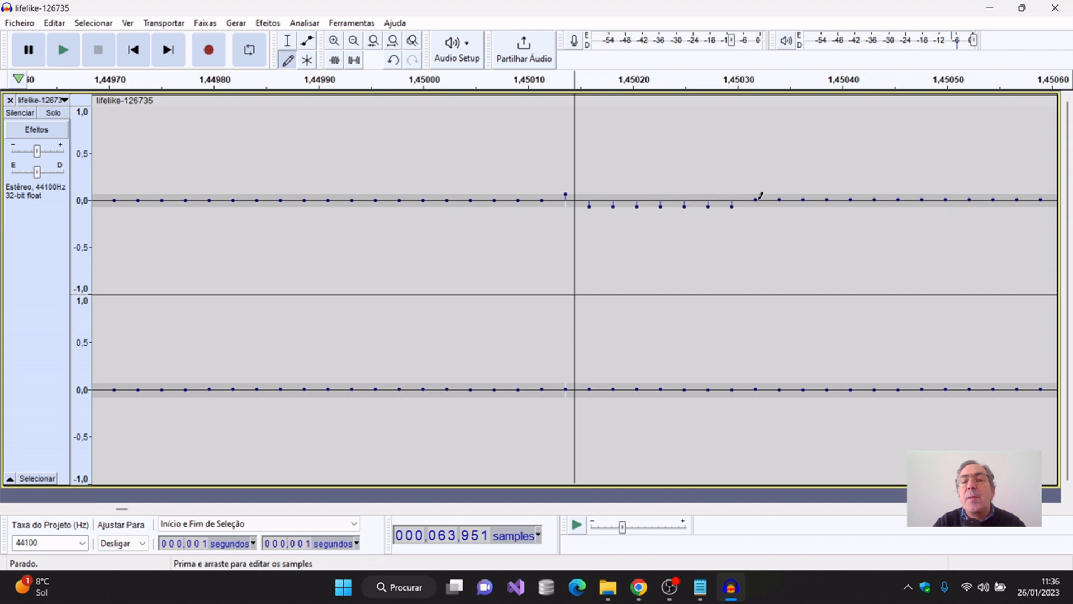
{"action": "left_click", "coordinate": [755, 206]}
- Raise the six upper-channel samples that precede the already raised one slightly above zero, back to about 1.4500 seconds
{"action": "left_click", "coordinate": [542, 195]}
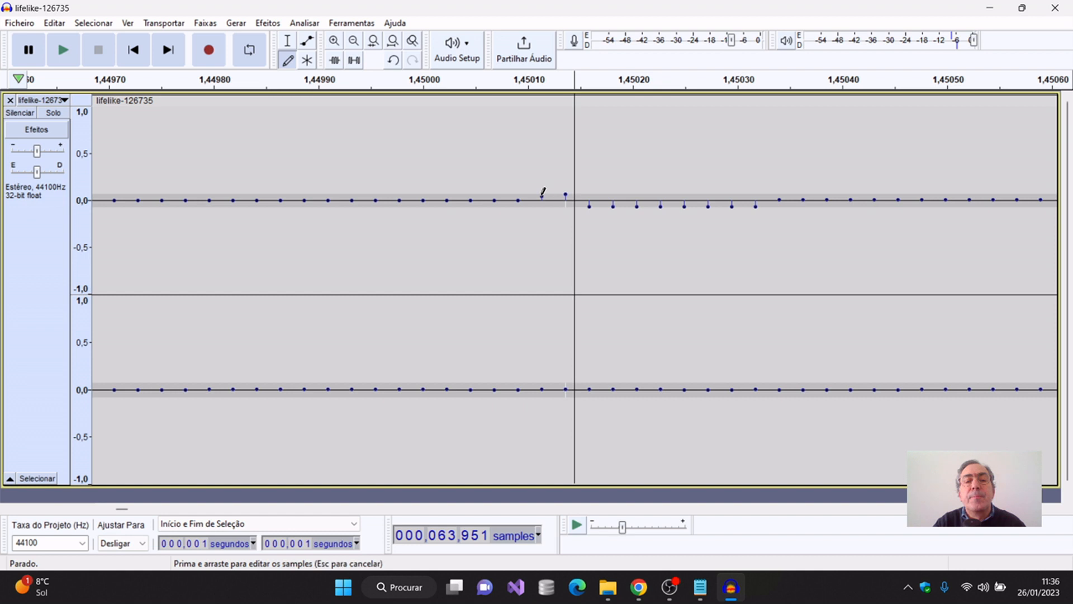
{"action": "left_click", "coordinate": [519, 198]}
{"action": "left_click", "coordinate": [494, 195]}
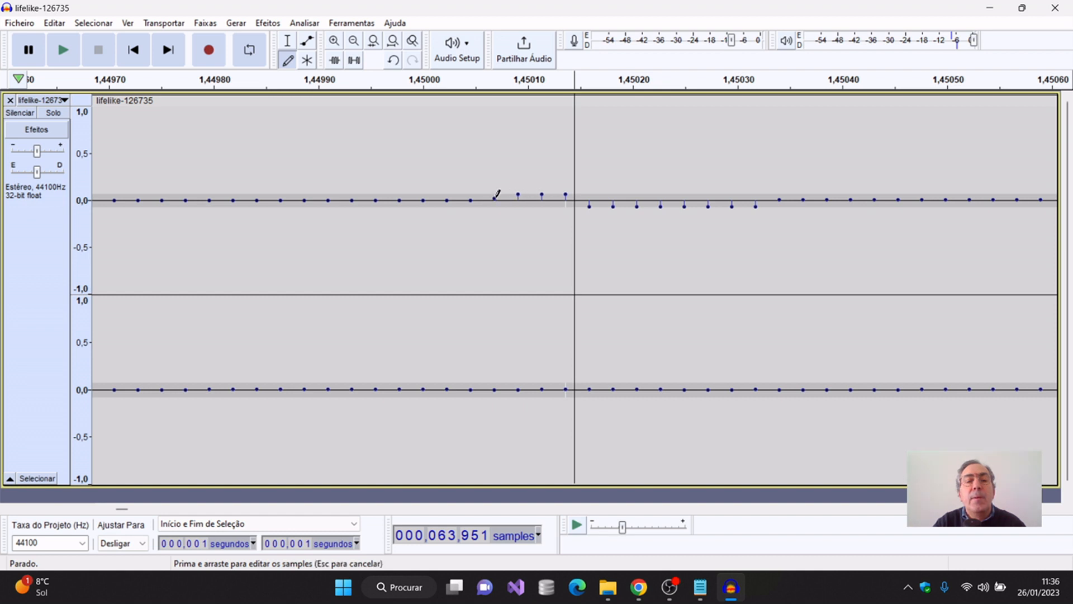
{"action": "left_click", "coordinate": [470, 195]}
{"action": "left_click", "coordinate": [447, 195]}
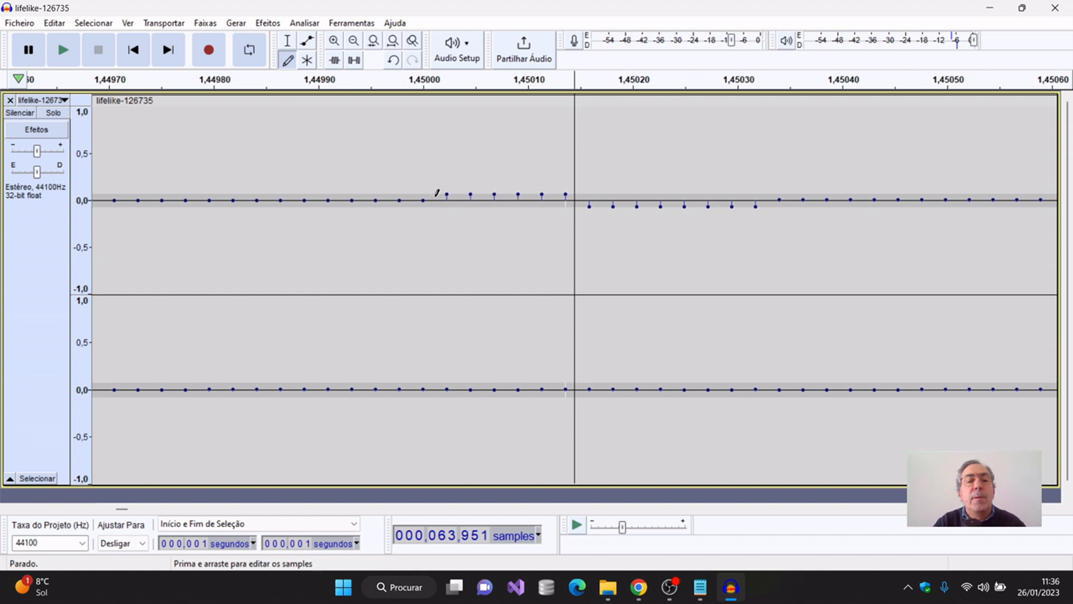
{"action": "left_click", "coordinate": [425, 195]}
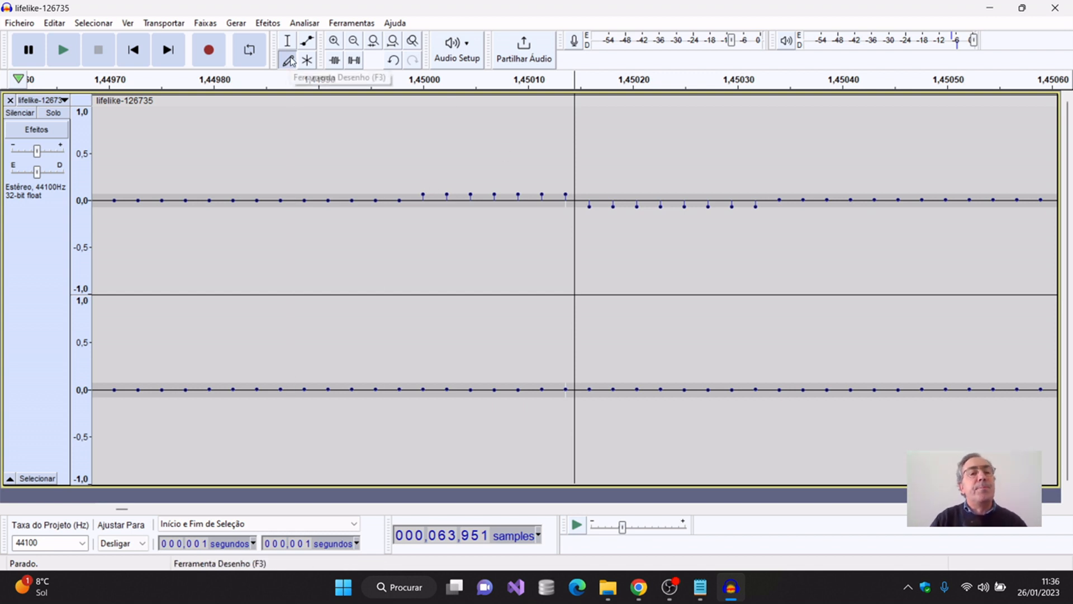
- Switch to the Selection tool and select the passage around the redrawn samples, from about 1.4493 to 1.4511 seconds
{"action": "left_click", "coordinate": [354, 45]}
{"action": "left_click", "coordinate": [354, 45]}
{"action": "left_click", "coordinate": [354, 45]}
{"action": "left_click", "coordinate": [354, 44]}
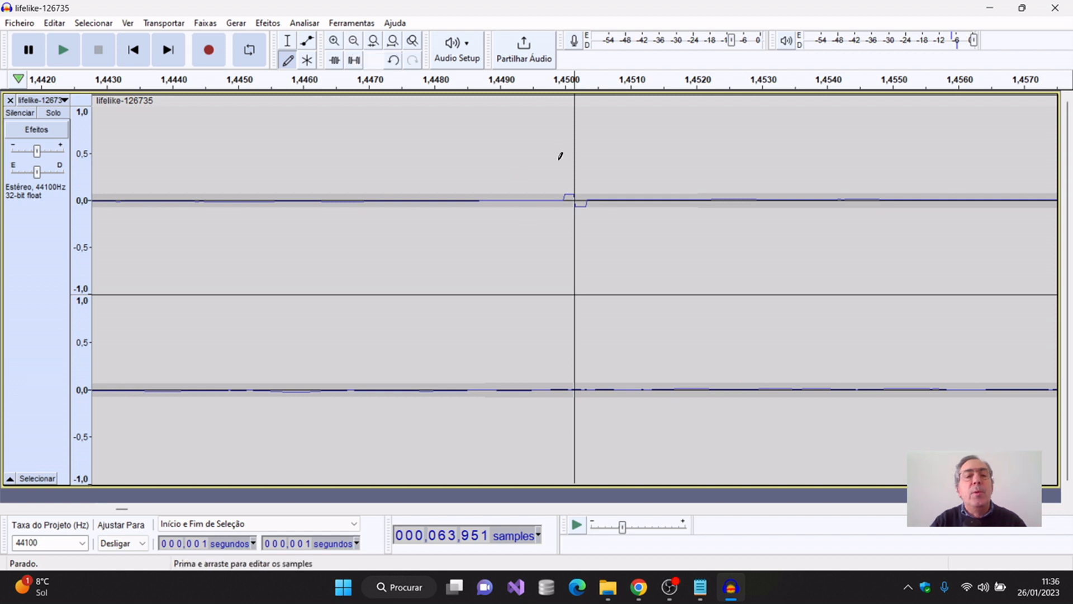
{"action": "key", "text": "F1"}
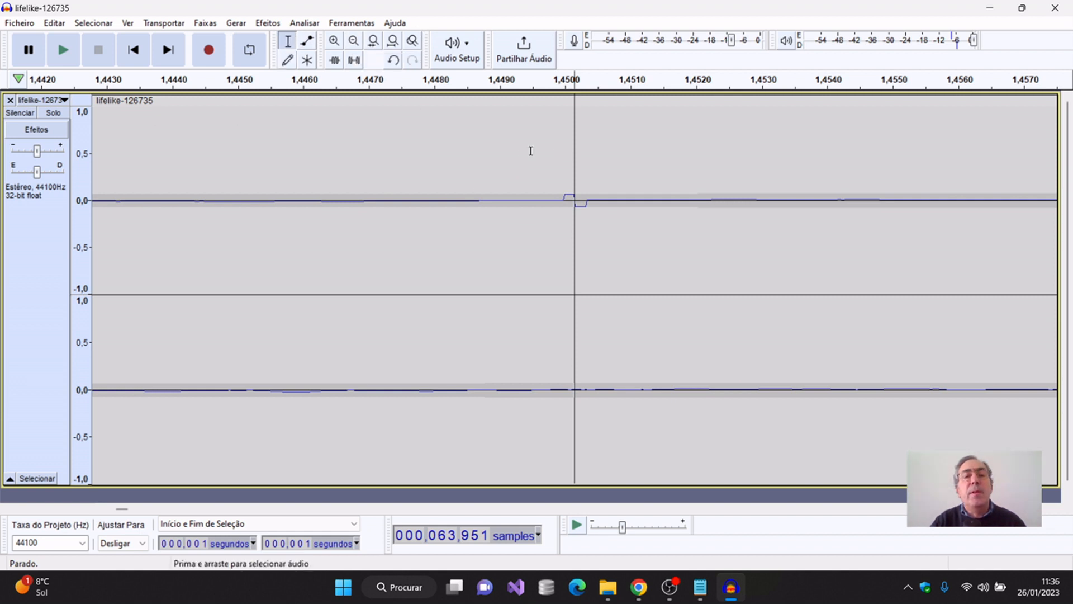
{"action": "left_click", "coordinate": [516, 167]}
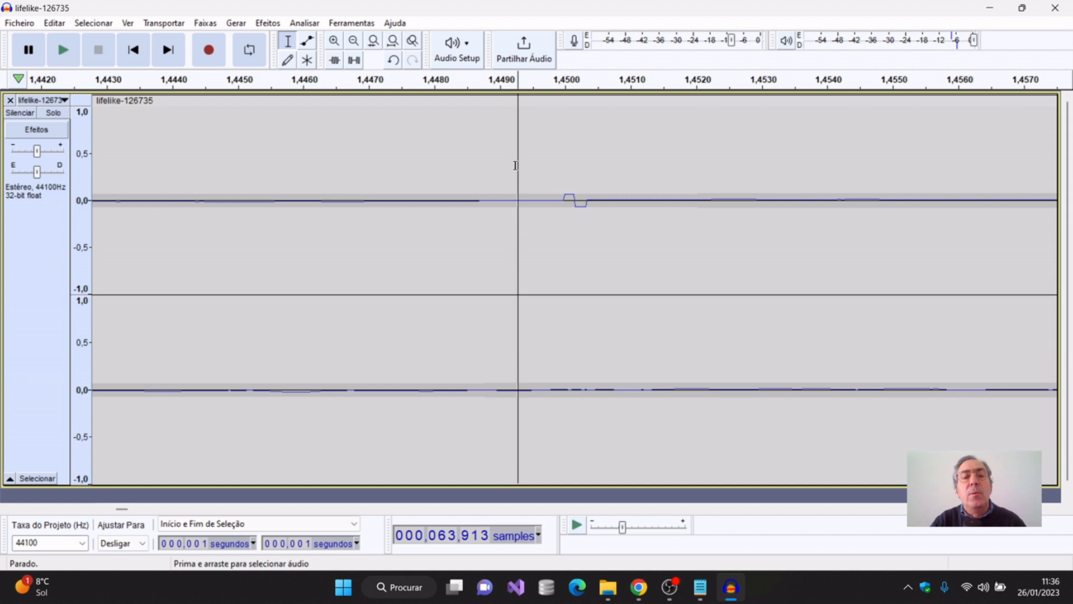
{"action": "left_click_drag", "start_coordinate": [517, 166], "coordinate": [637, 167]}
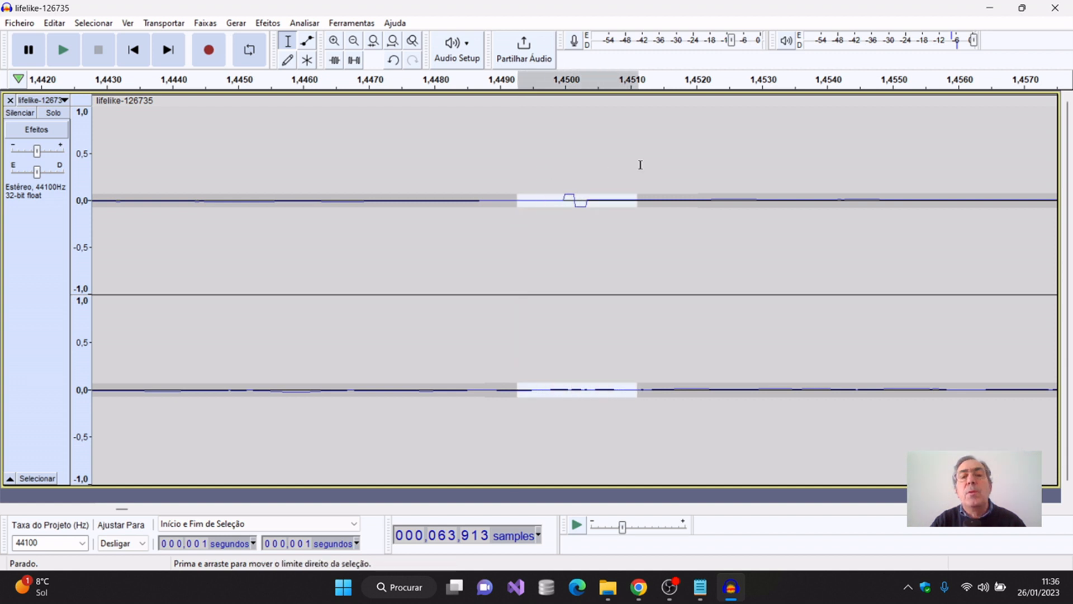
- Turn on looping for the selected passage, play the loop, and stop playback
{"action": "right_click", "coordinate": [602, 83]}
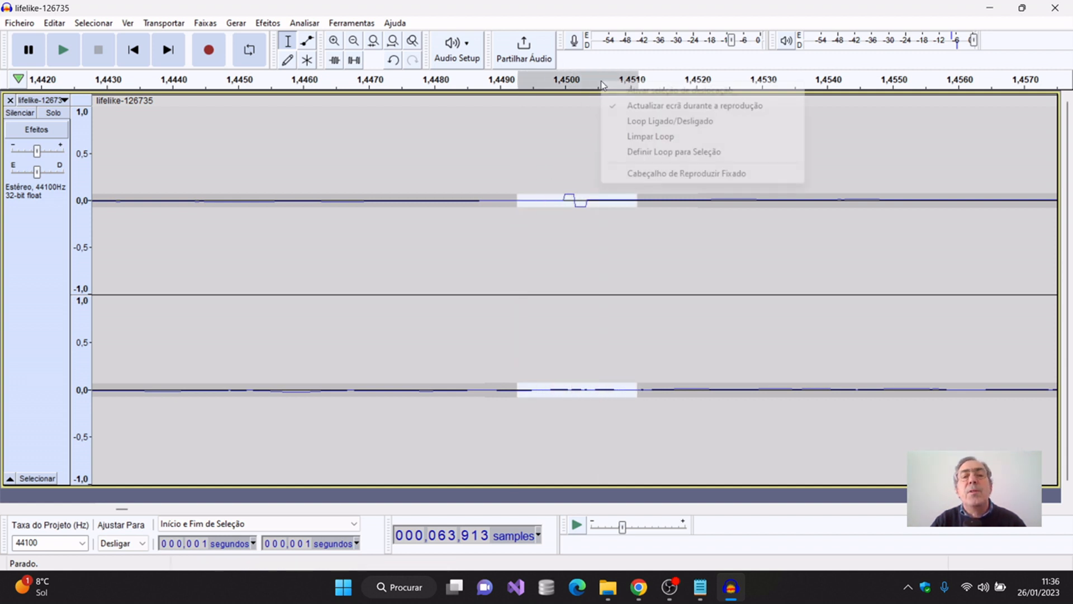
{"action": "left_click", "coordinate": [634, 121]}
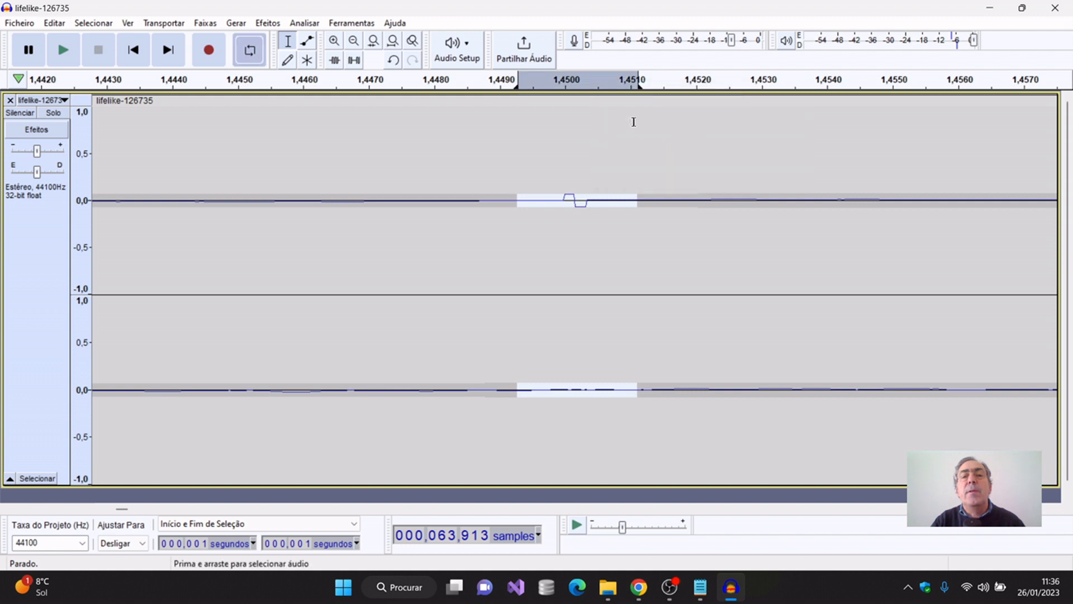
{"action": "left_click", "coordinate": [64, 53]}
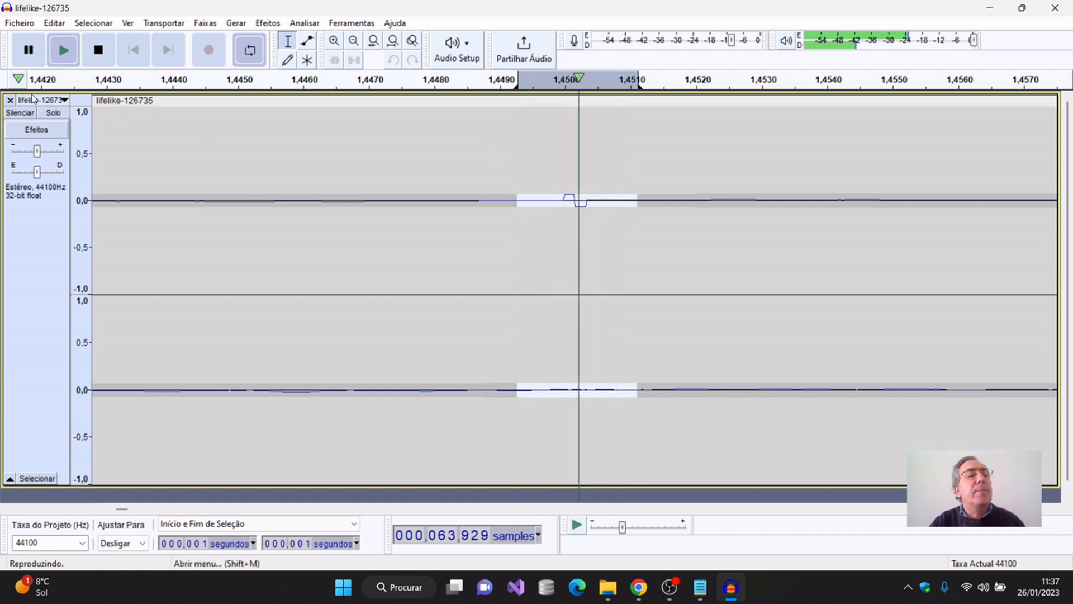
{"action": "left_click", "coordinate": [108, 53]}
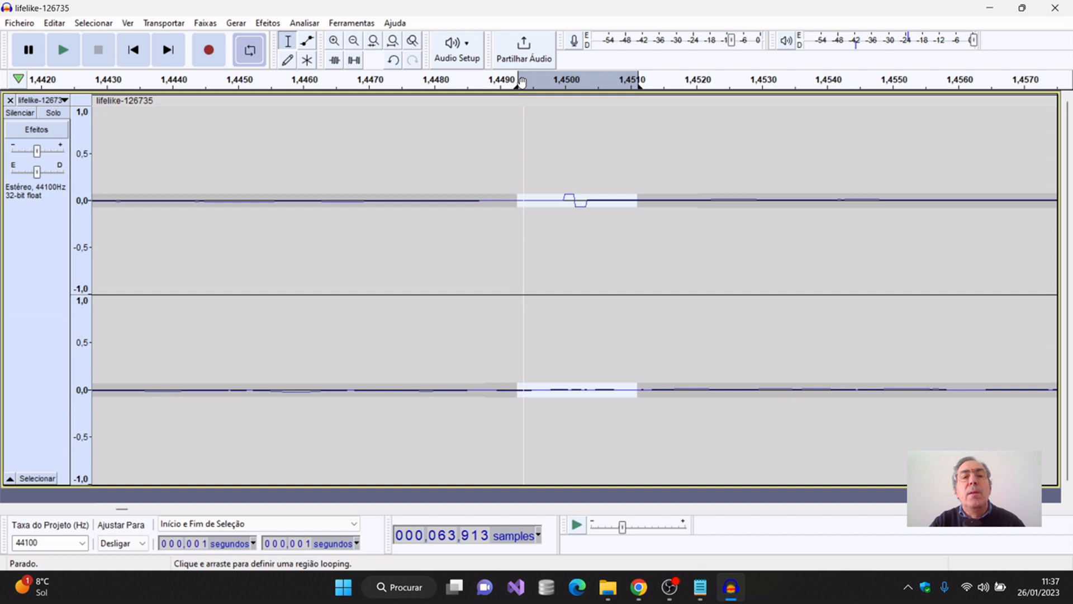
- Extend the loop region to run from about 1.446 to 1.455 seconds, play it with the whole clip selected, and stop
{"action": "left_click_drag", "start_coordinate": [520, 82], "coordinate": [303, 119]}
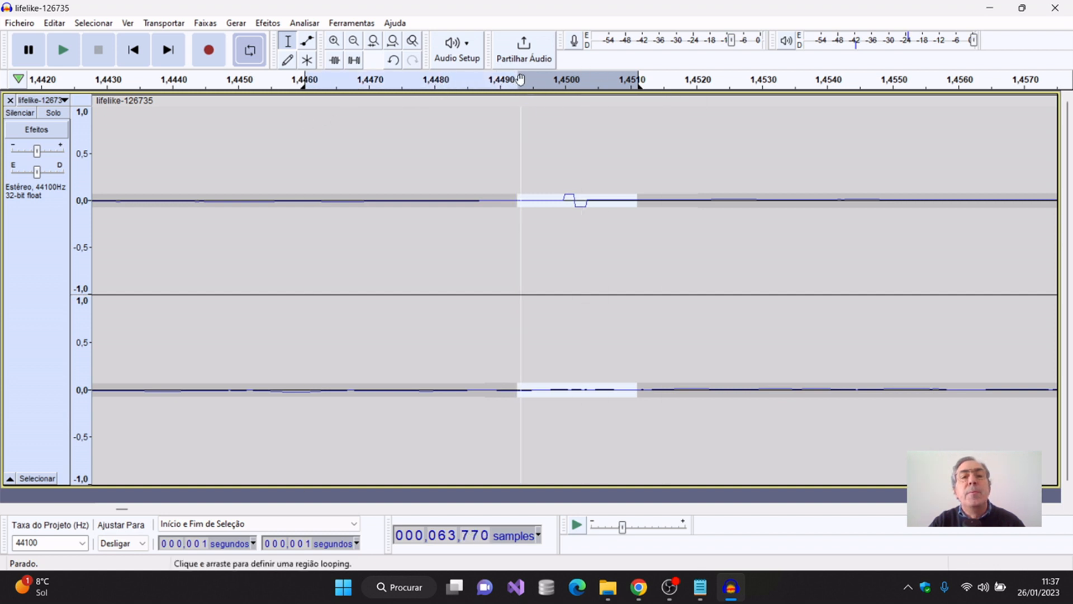
{"action": "left_click", "coordinate": [309, 102]}
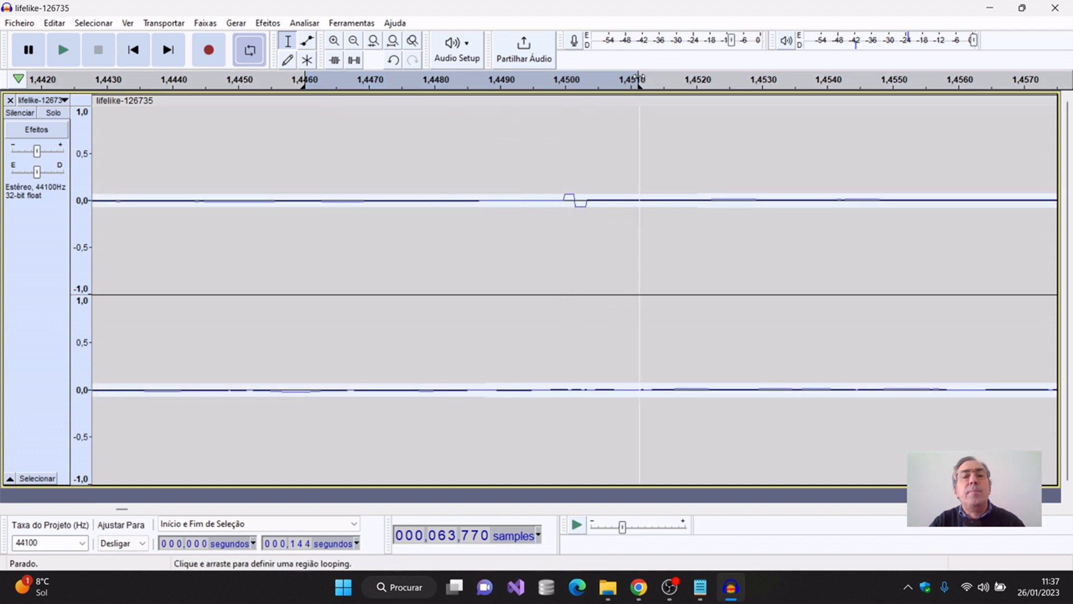
{"action": "left_click_drag", "start_coordinate": [639, 94], "coordinate": [898, 94]}
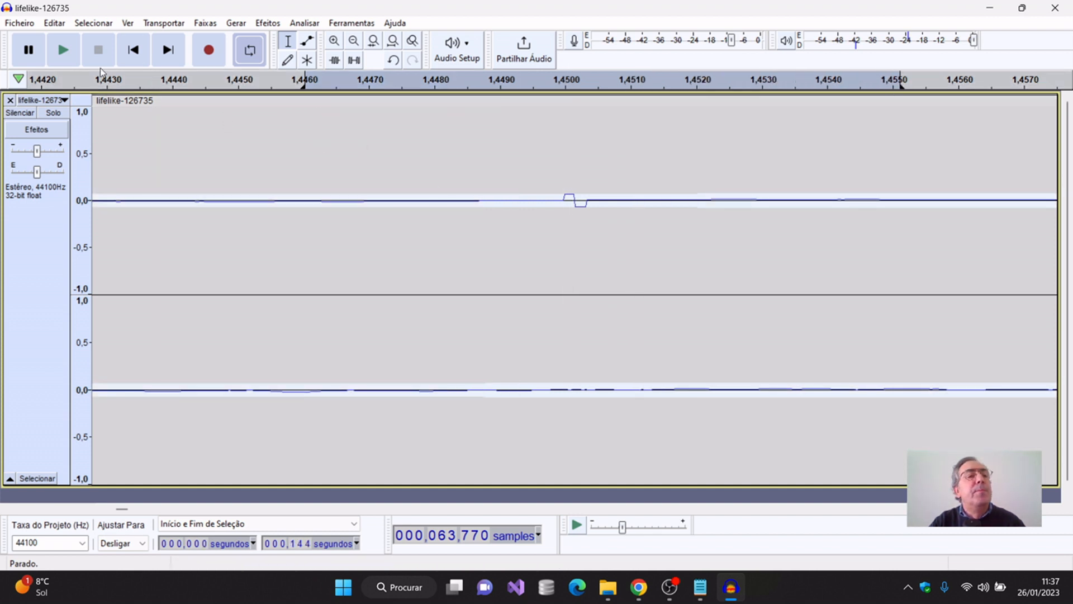
{"action": "left_click", "coordinate": [62, 50]}
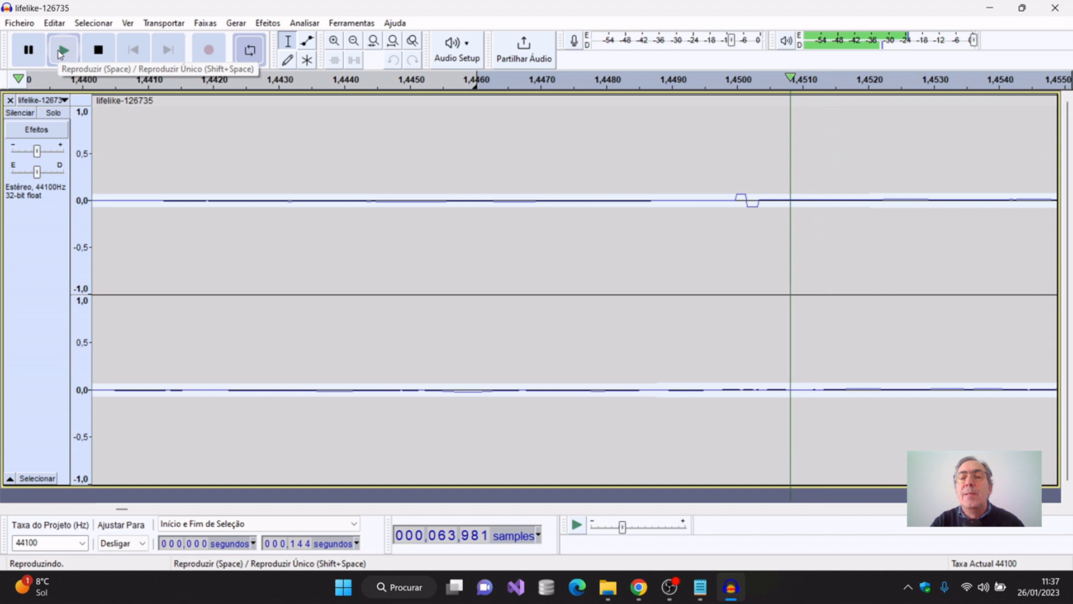
{"action": "key", "text": "space"}
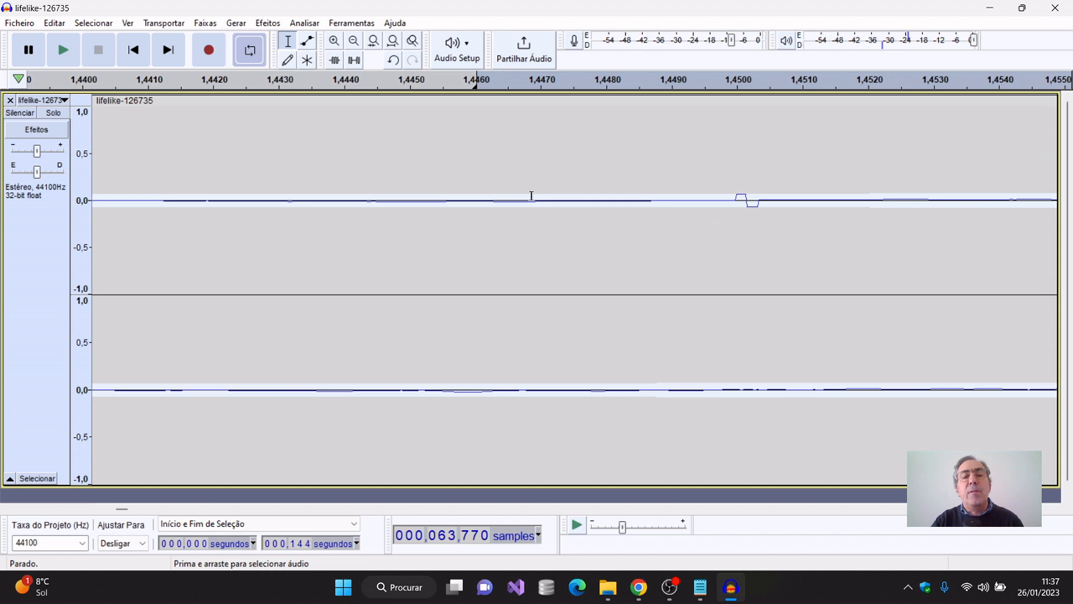
- Switch to the Multi-Tool and raise the volume envelope point near 1.33 seconds to a level of about 0.3
{"action": "scroll", "coordinate": [530, 195], "scroll_direction": "down", "scroll_amount": 1}
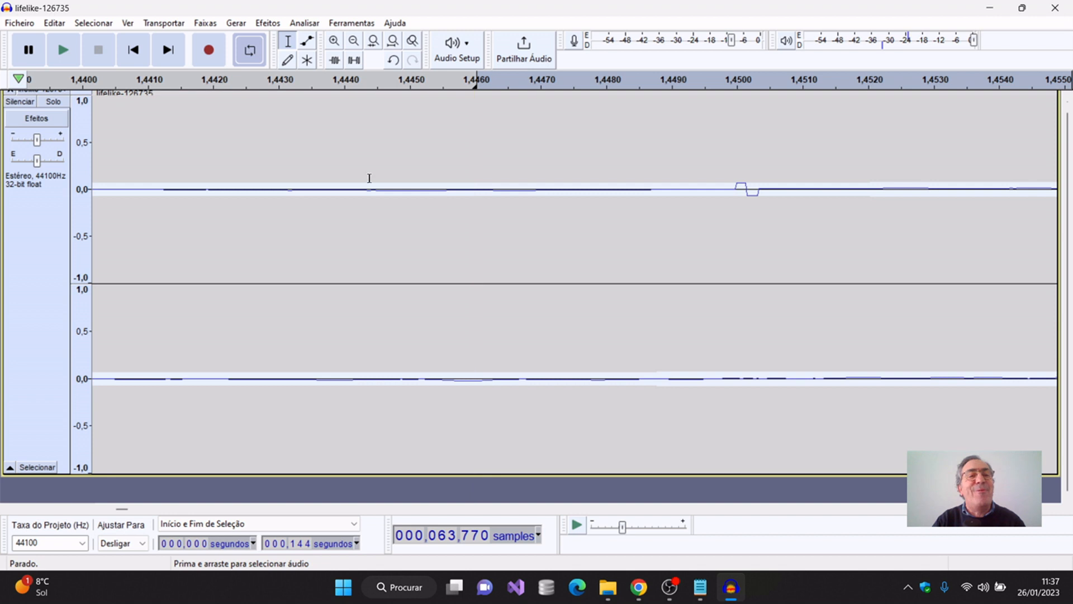
{"action": "left_click", "coordinate": [354, 41]}
{"action": "left_click", "coordinate": [354, 44]}
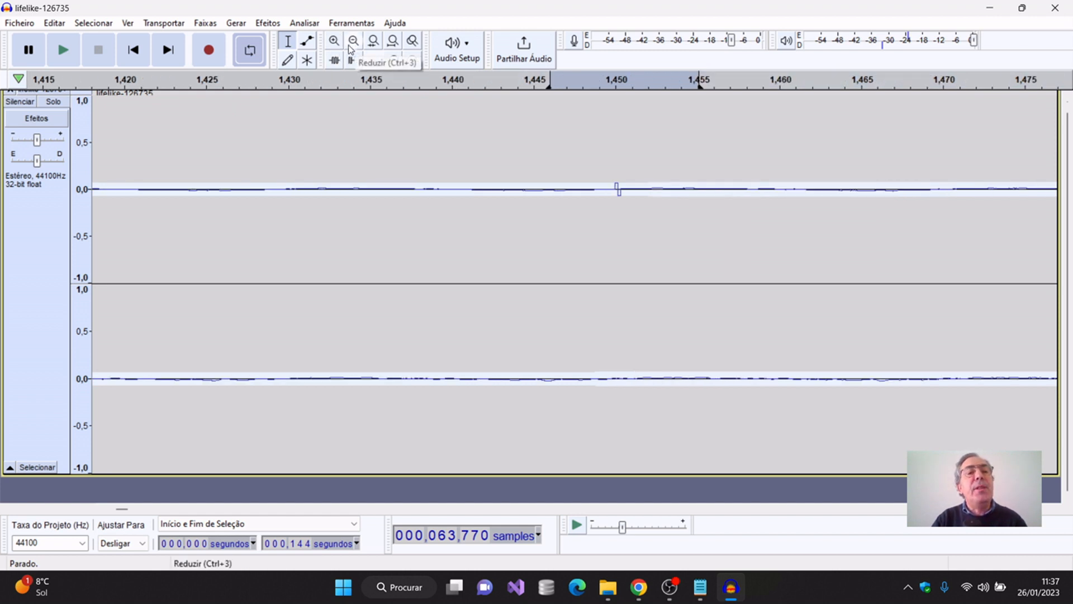
{"action": "left_click", "coordinate": [354, 44]}
{"action": "left_click", "coordinate": [354, 44]}
{"action": "left_click", "coordinate": [353, 44]}
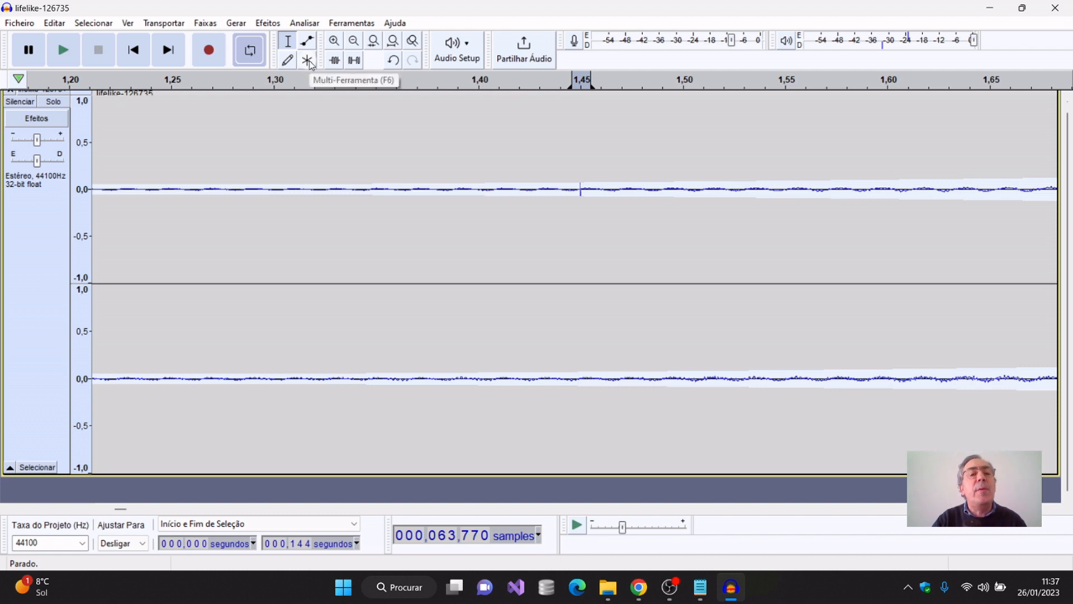
{"action": "left_click", "coordinate": [308, 60]}
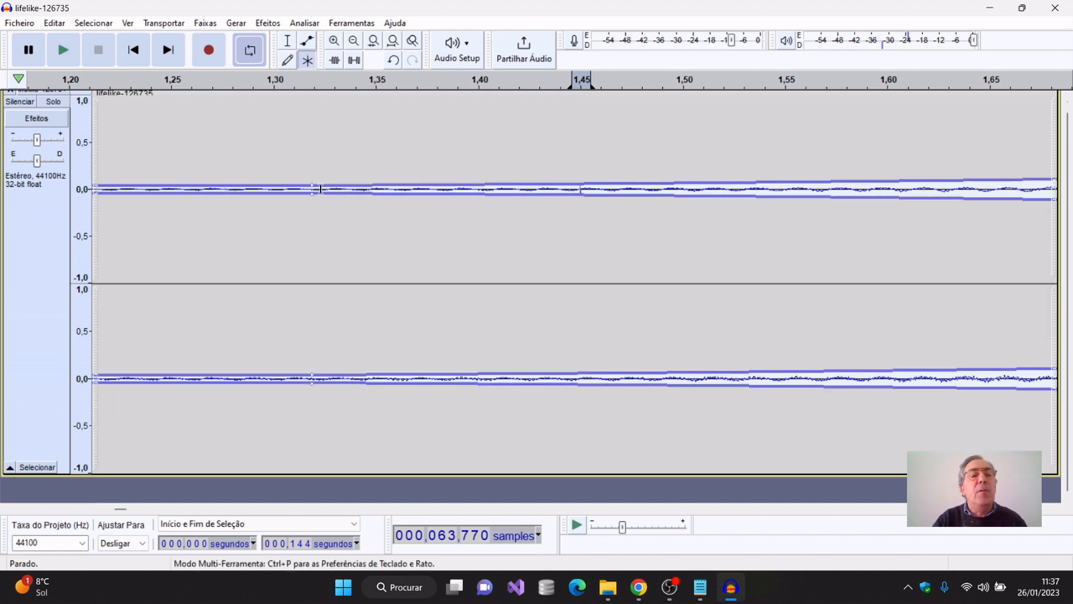
{"action": "left_click_drag", "start_coordinate": [314, 185], "coordinate": [323, 148]}
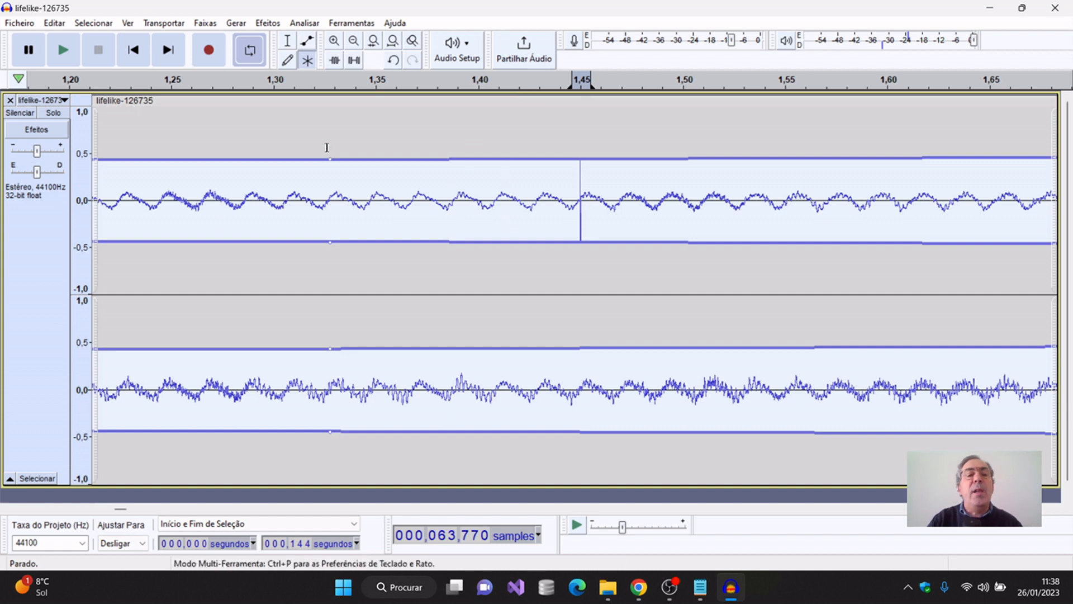
{"action": "mouse_move", "coordinate": [329, 160]}
{"action": "left_mouse_down"}
{"action": "mouse_move", "coordinate": [345, 151]}
{"action": "mouse_move", "coordinate": [344, 166]}
{"action": "left_mouse_up"}
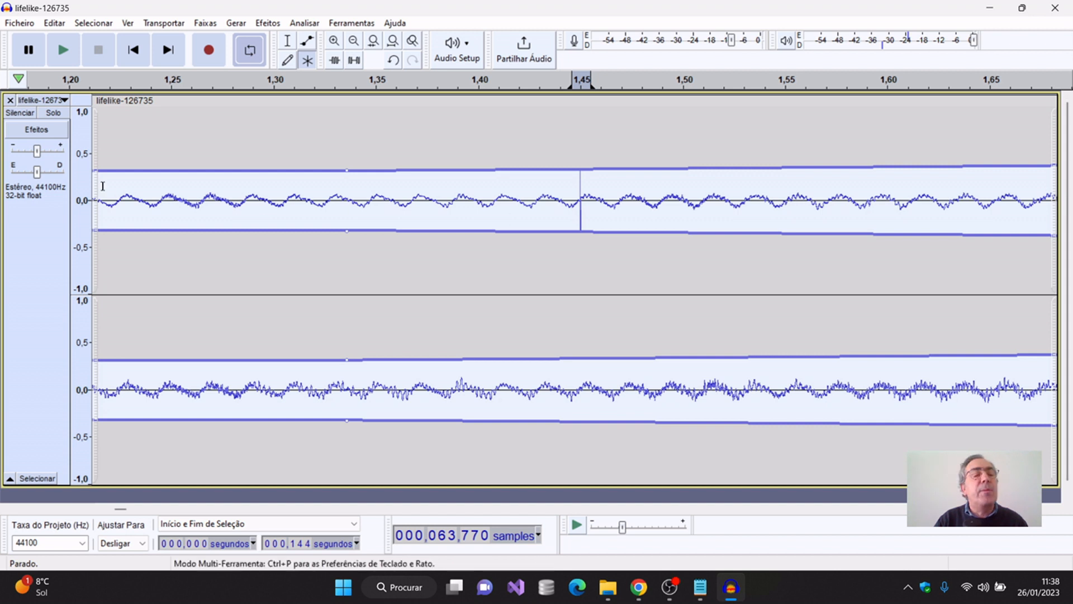
- Trim the beginning of the clip to about 2.4 seconds, then further to about 3 seconds
{"action": "left_click", "coordinate": [353, 41]}
{"action": "left_click", "coordinate": [353, 41]}
{"action": "left_click", "coordinate": [353, 41]}
{"action": "left_click", "coordinate": [353, 41]}
{"action": "left_click", "coordinate": [354, 41]}
{"action": "left_click", "coordinate": [353, 41]}
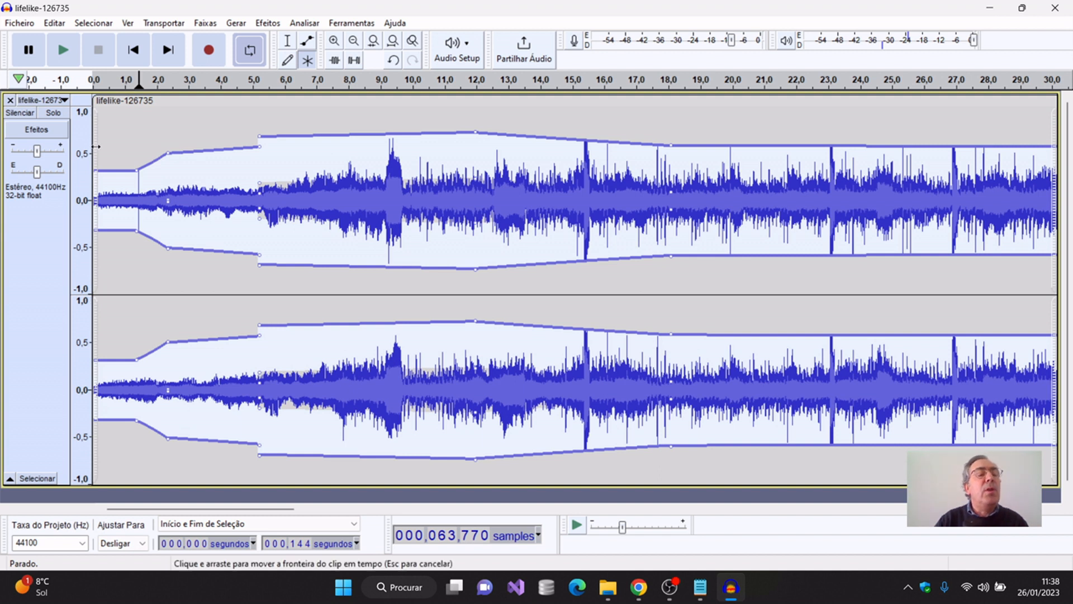
{"action": "left_click_drag", "start_coordinate": [96, 146], "coordinate": [171, 152]}
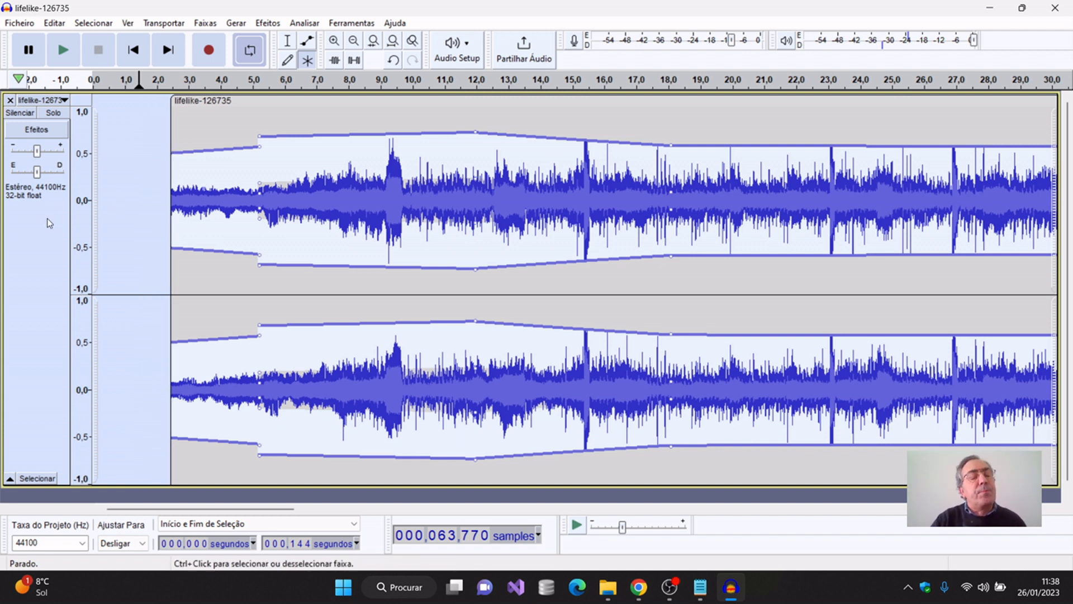
{"action": "left_click_drag", "start_coordinate": [170, 127], "coordinate": [186, 130]}
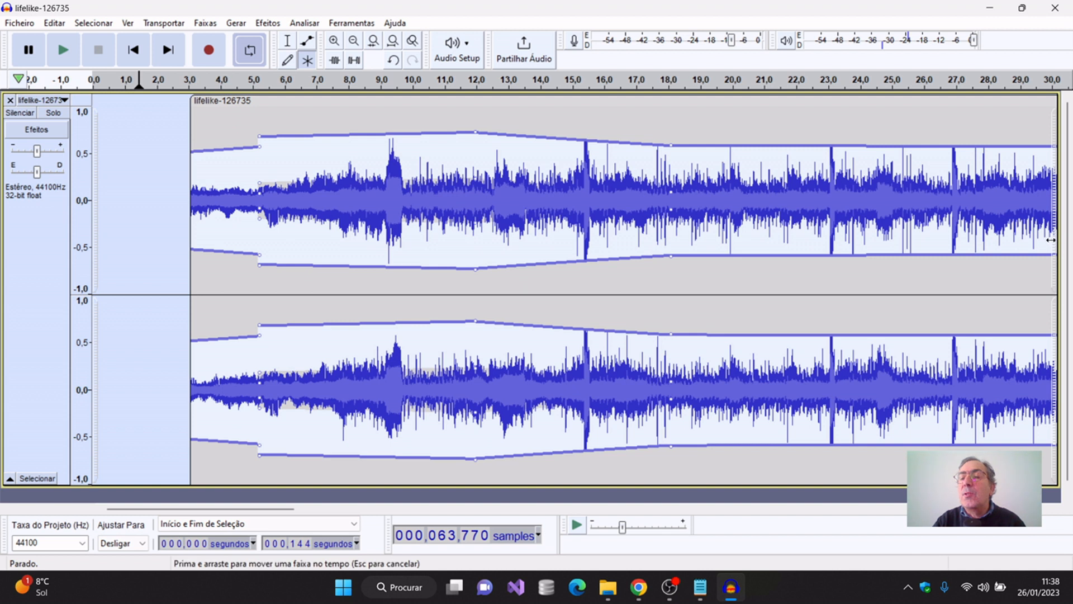
- Shift the clip earlier on the timeline so it starts at about 1.2 seconds, and try trimming more off its beginning
{"action": "left_click_drag", "start_coordinate": [1051, 240], "coordinate": [995, 249]}
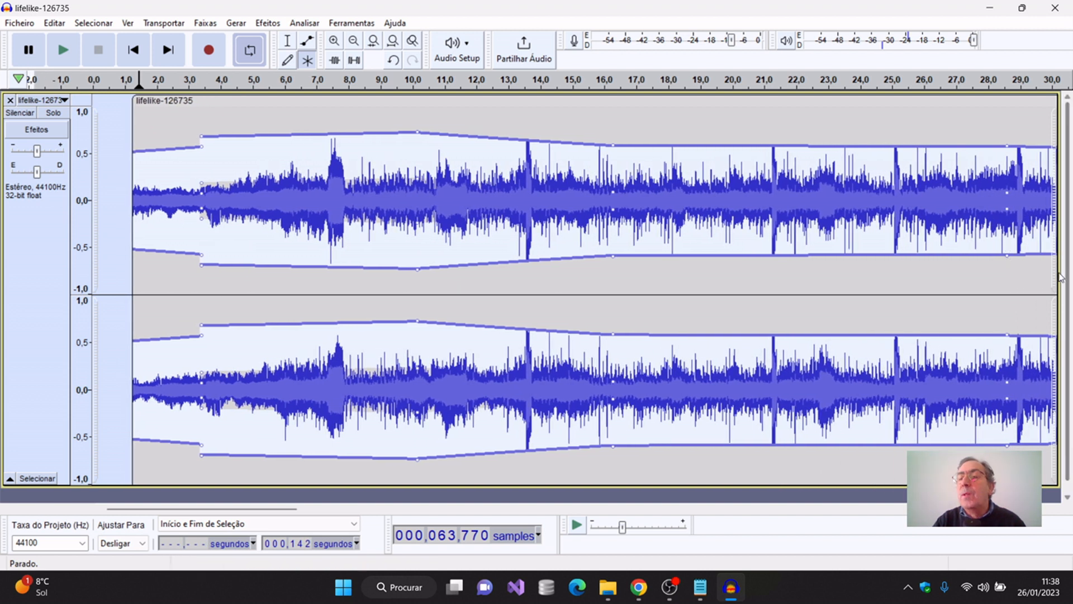
{"action": "left_click", "coordinate": [354, 44]}
{"action": "left_click", "coordinate": [354, 44]}
{"action": "left_click", "coordinate": [354, 43]}
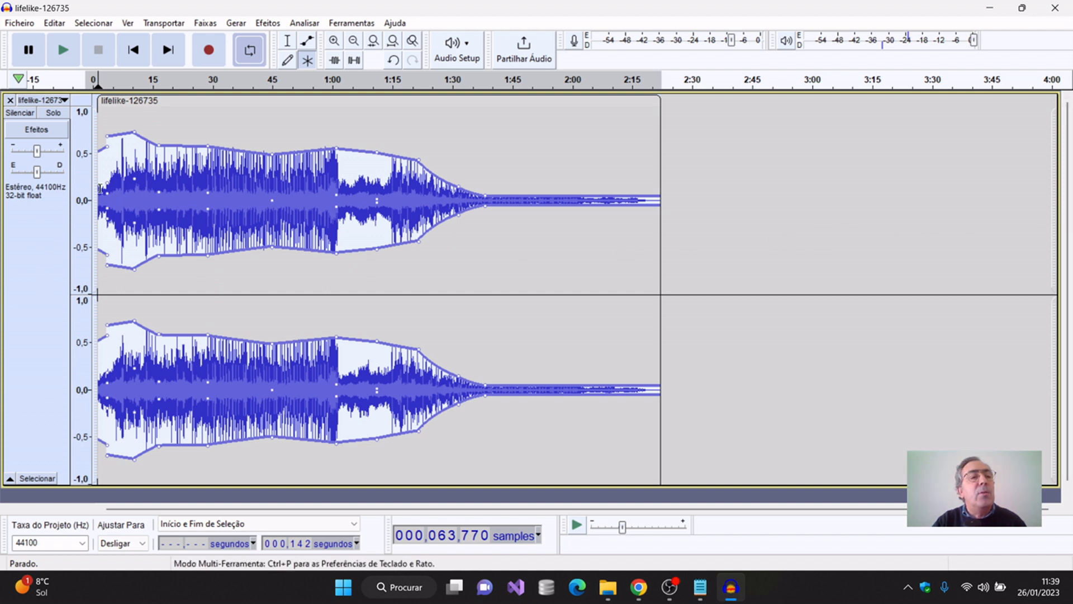
{"action": "left_click_drag", "start_coordinate": [94, 154], "coordinate": [304, 148]}
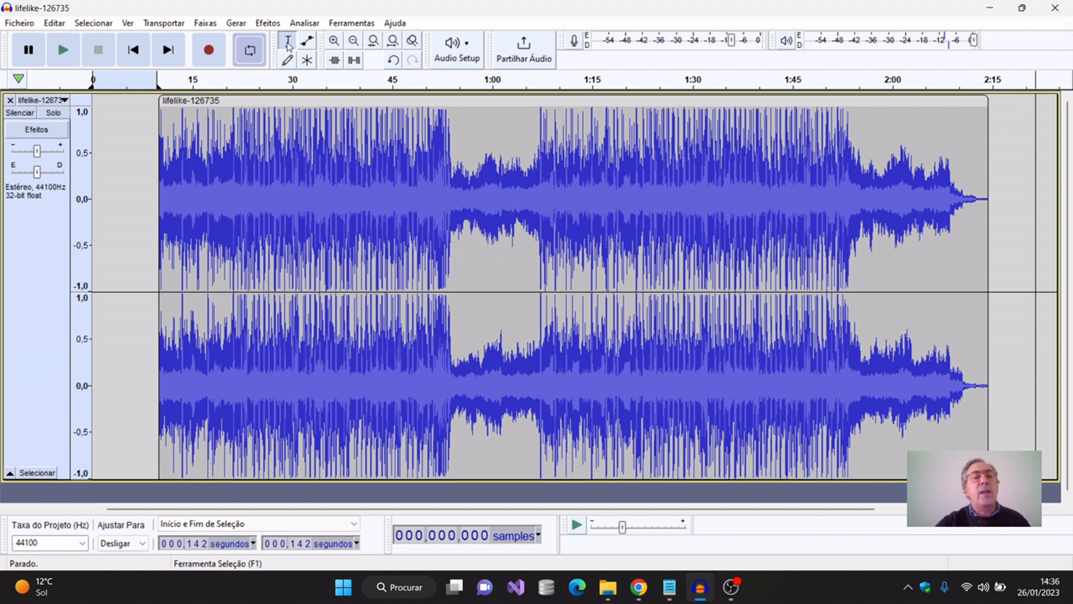
- Close the current project, reopen the recent file lifelike-126735.mp3, and increase the track's height
{"action": "key", "text": "ctrl+w"}
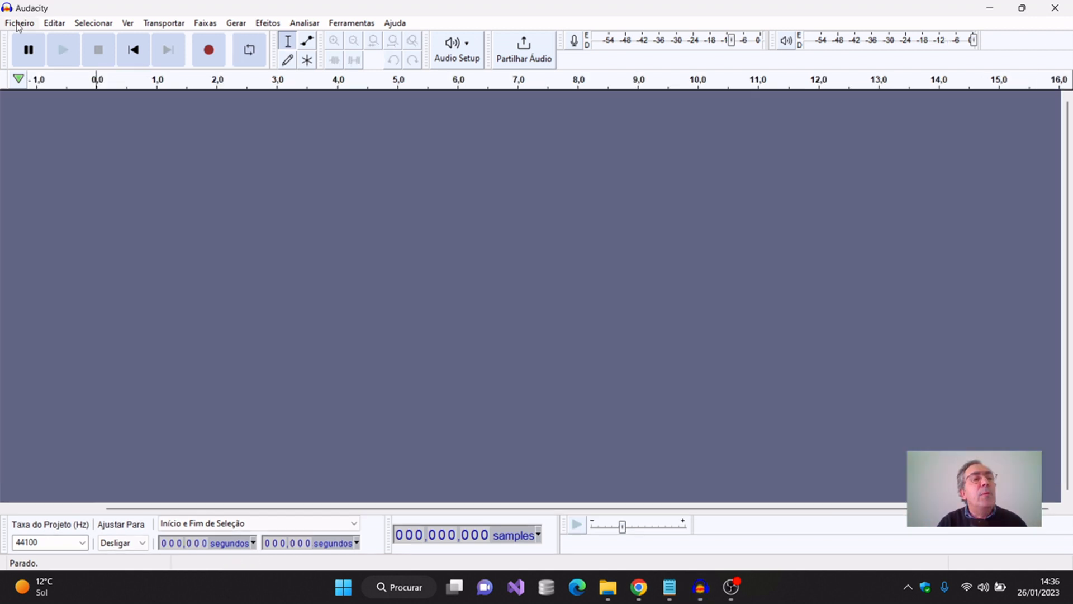
{"action": "left_click", "coordinate": [20, 23]}
{"action": "mouse_move", "coordinate": [69, 74]}
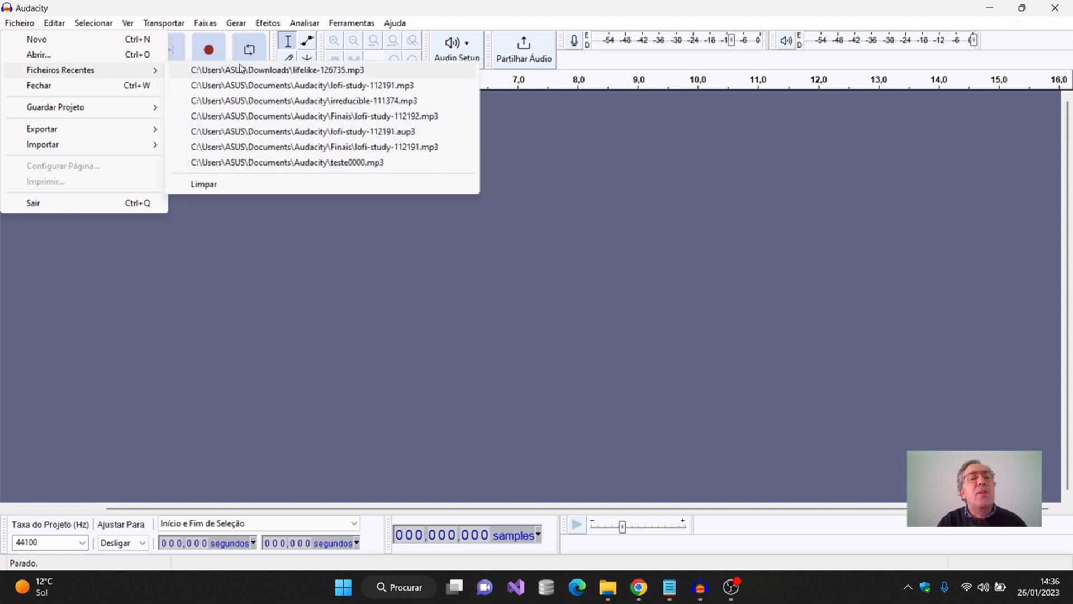
{"action": "left_click", "coordinate": [299, 70]}
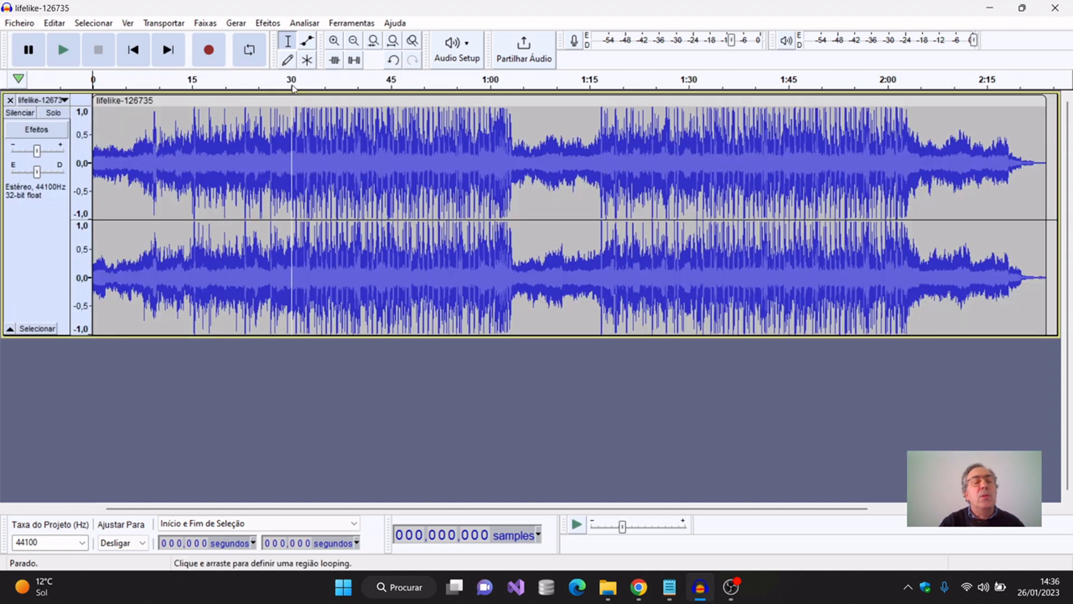
{"action": "left_click", "coordinate": [139, 54]}
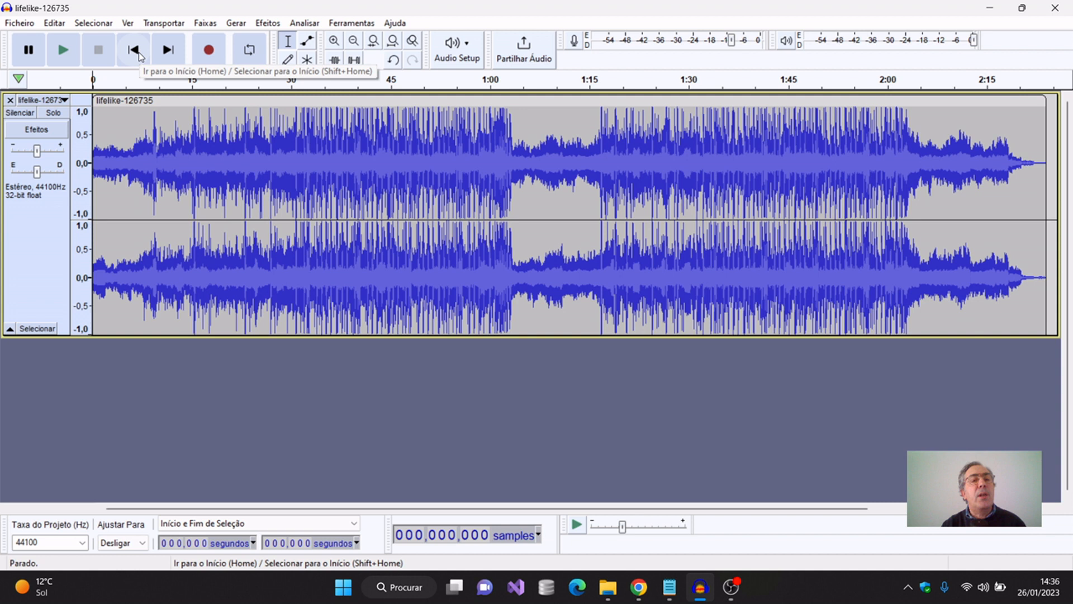
{"action": "left_click_drag", "start_coordinate": [525, 337], "coordinate": [544, 474]}
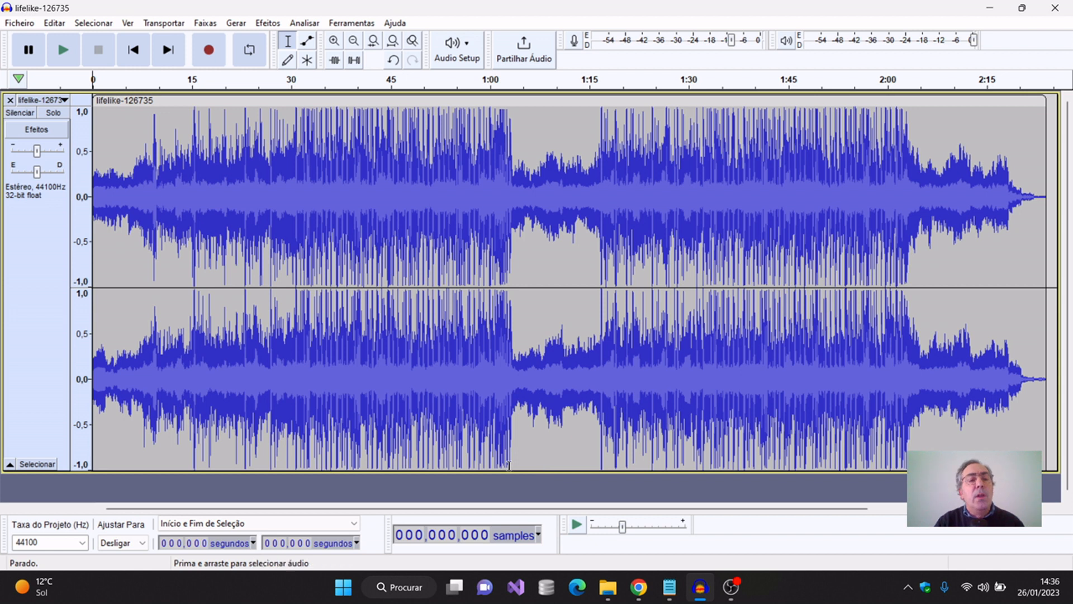
{"action": "left_click_drag", "start_coordinate": [542, 474], "coordinate": [535, 486]}
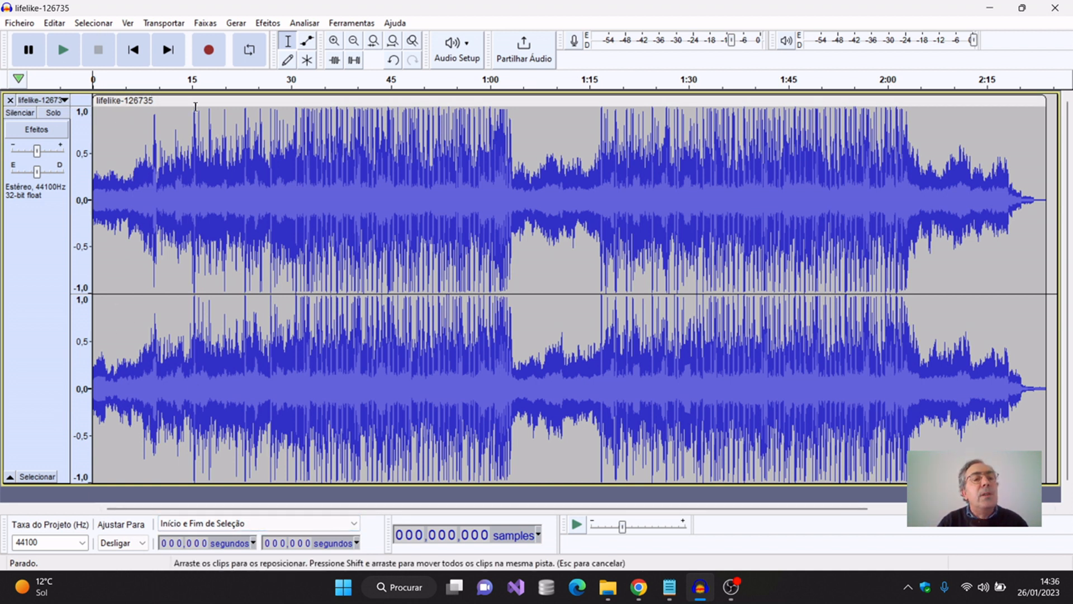
- Select the clip's audio from 0 to 10 seconds and play the selection
{"action": "left_click", "coordinate": [334, 42]}
{"action": "left_click", "coordinate": [333, 41]}
{"action": "left_click", "coordinate": [334, 42]}
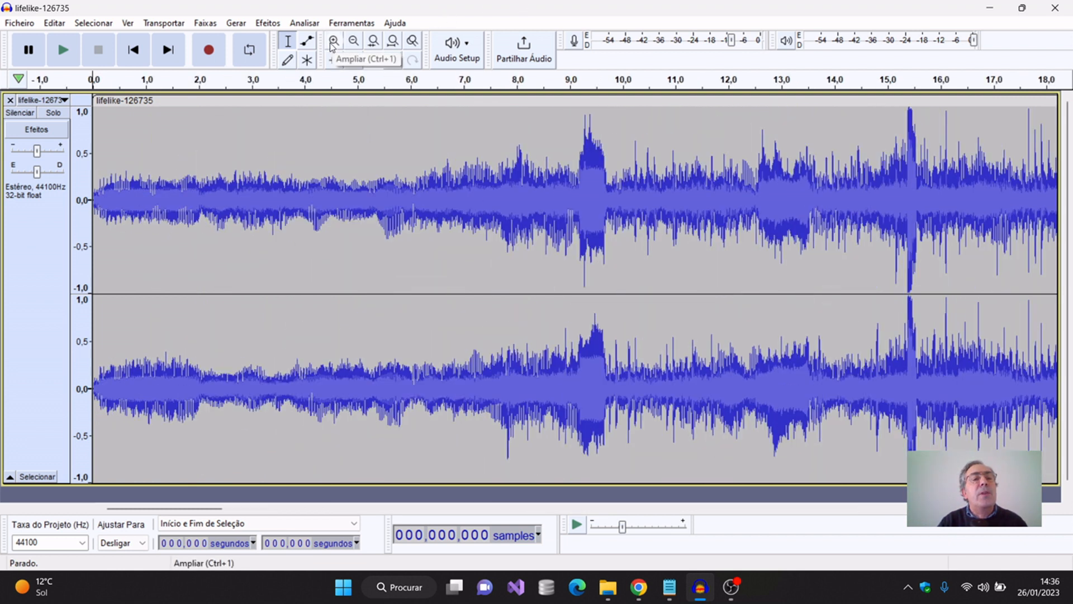
{"action": "left_click", "coordinate": [149, 111]}
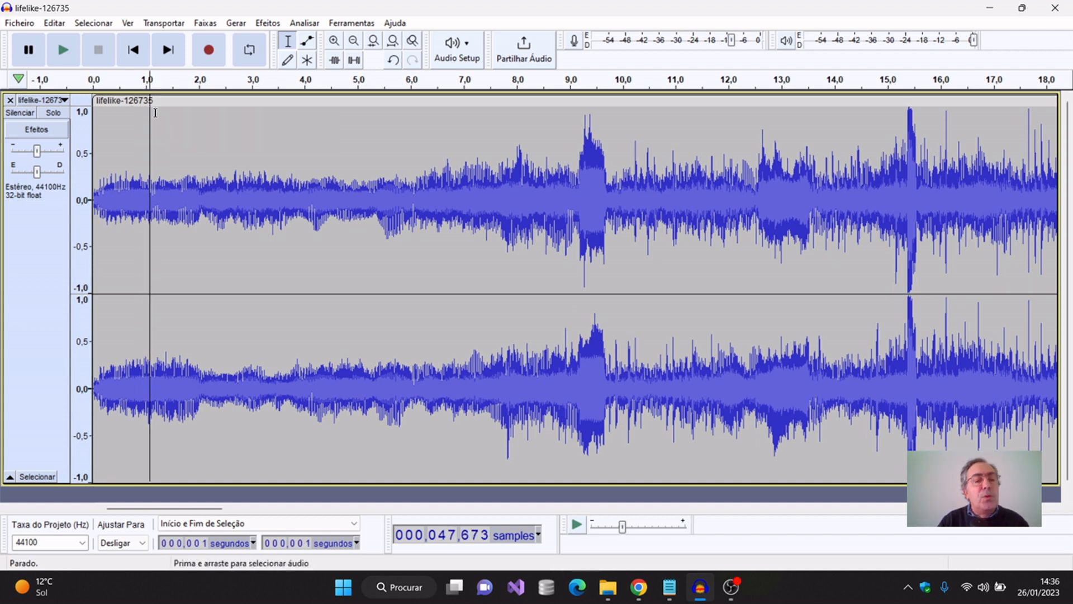
{"action": "left_click", "coordinate": [625, 113]}
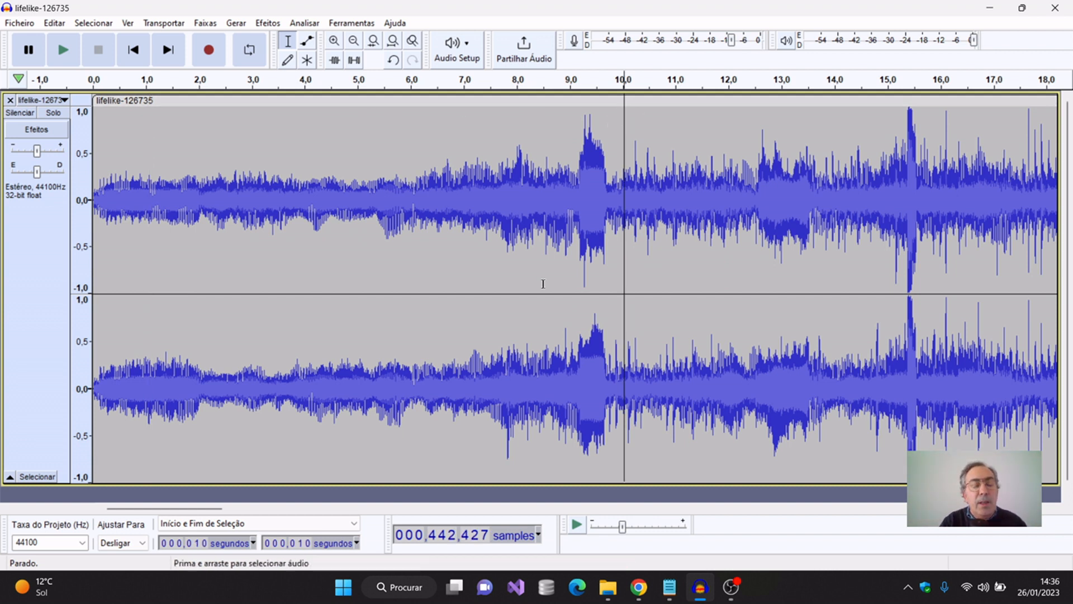
{"action": "left_click", "coordinate": [200, 546]}
{"action": "type", "text": "0"}
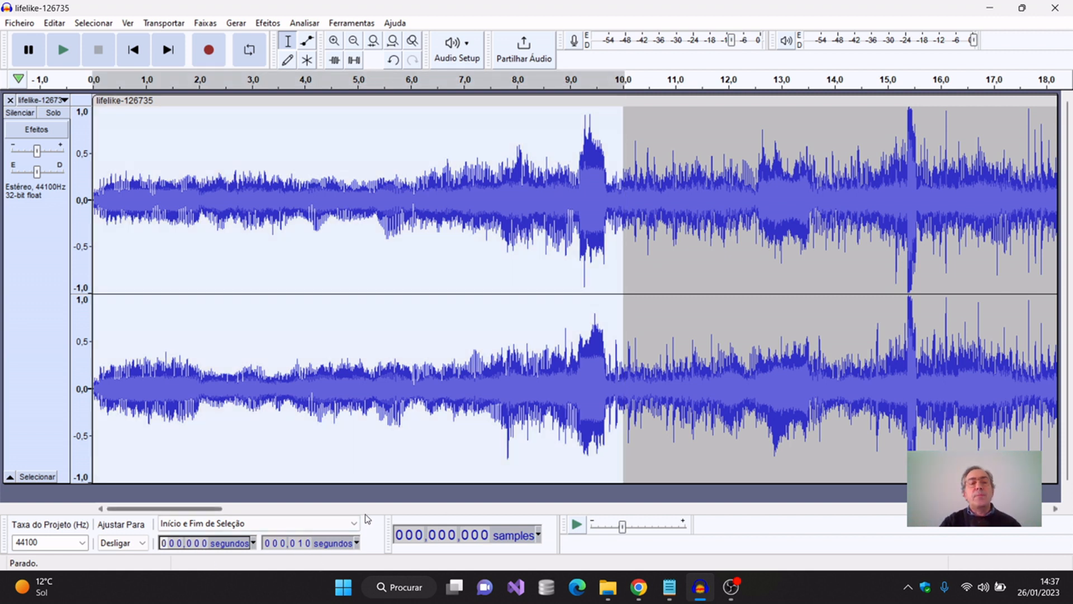
{"action": "left_click", "coordinate": [63, 51]}
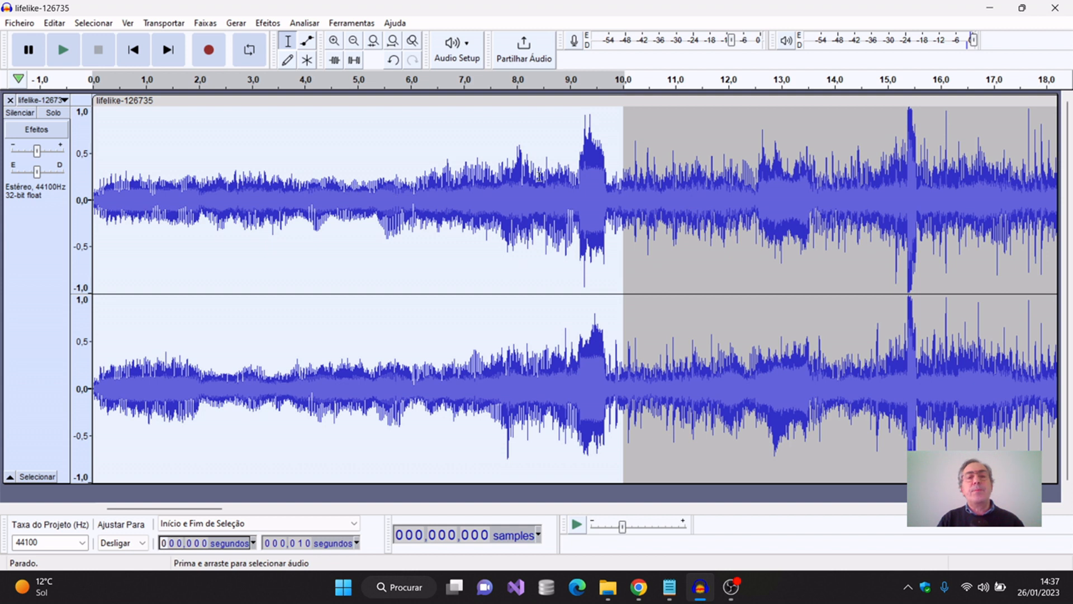
- Try cutting the selected first 10 seconds, play the clip from its new start, and undo the cut
{"action": "left_click", "coordinate": [61, 22]}
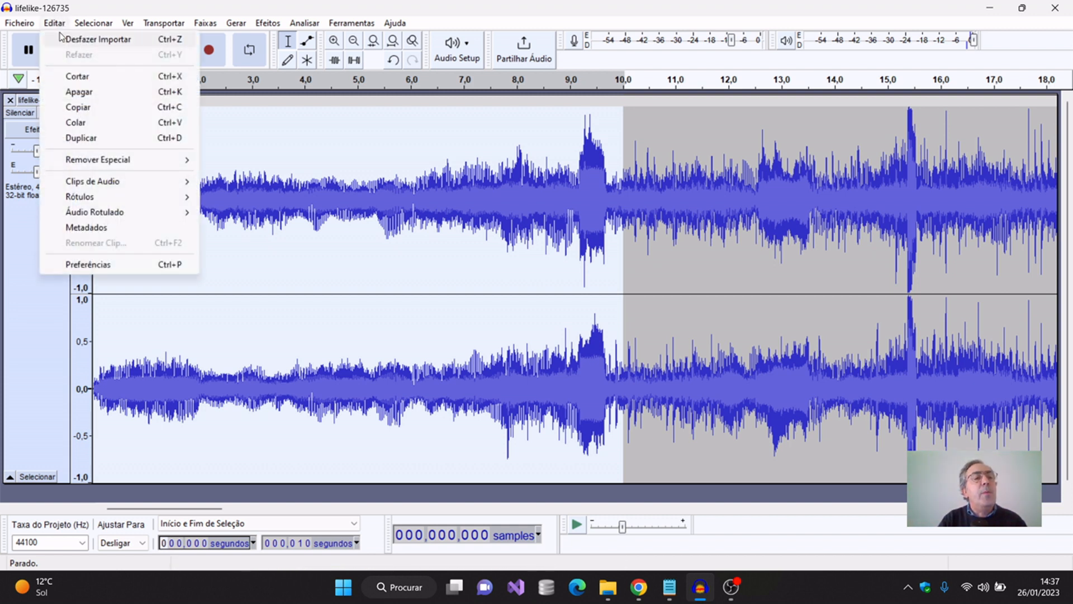
{"action": "left_click", "coordinate": [102, 76]}
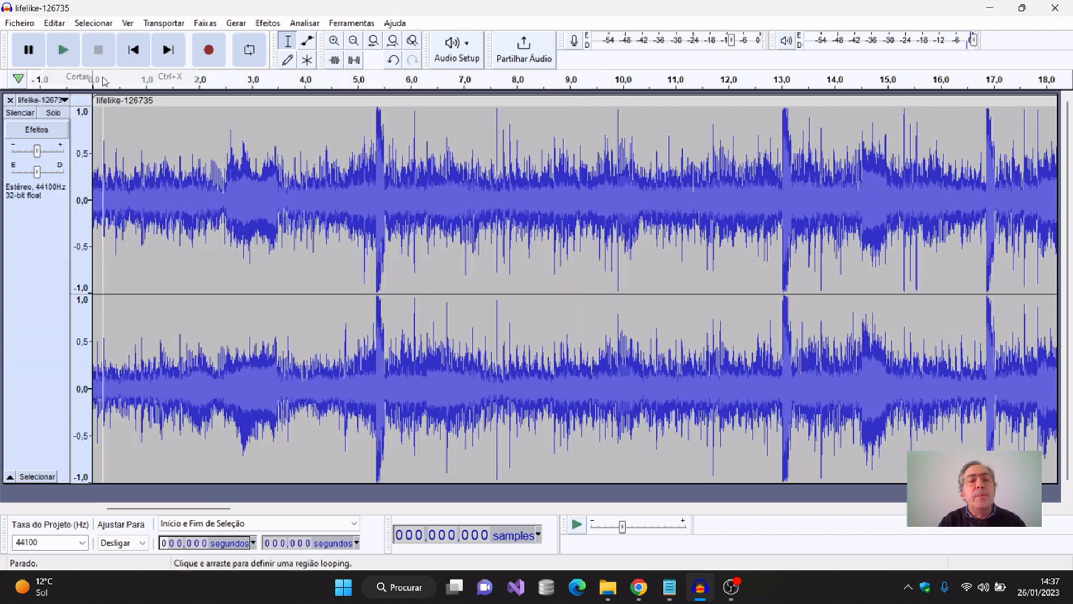
{"action": "left_click", "coordinate": [64, 50]}
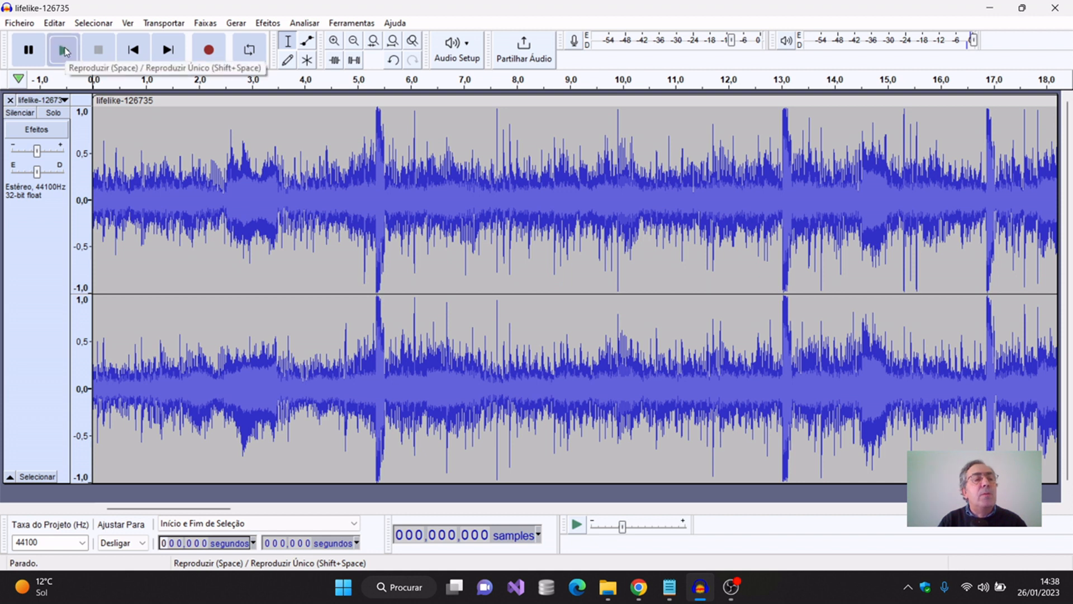
{"action": "left_click", "coordinate": [70, 51]}
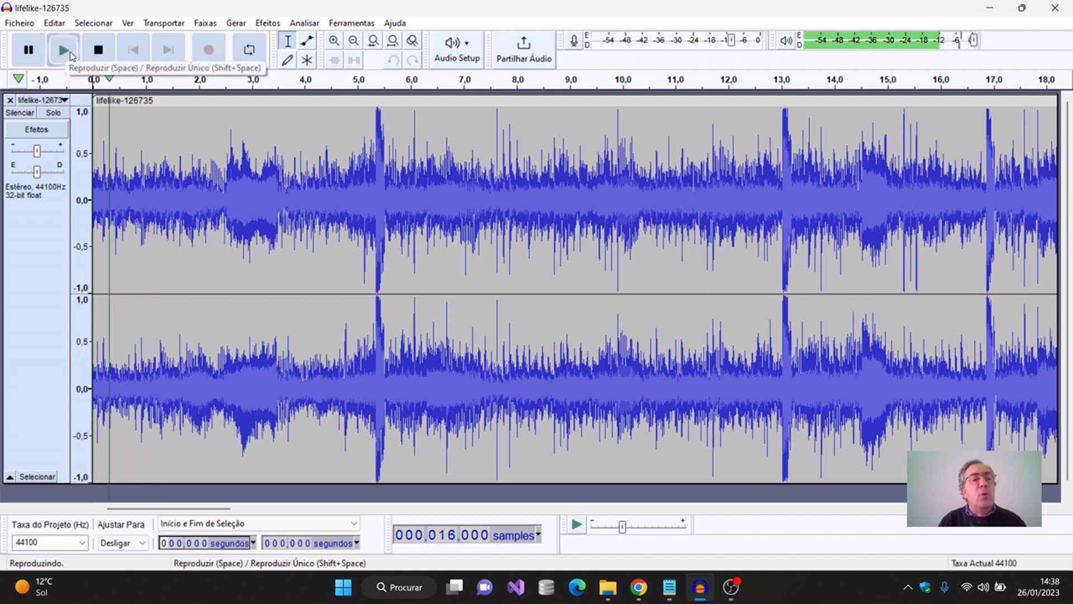
{"action": "left_click", "coordinate": [92, 52]}
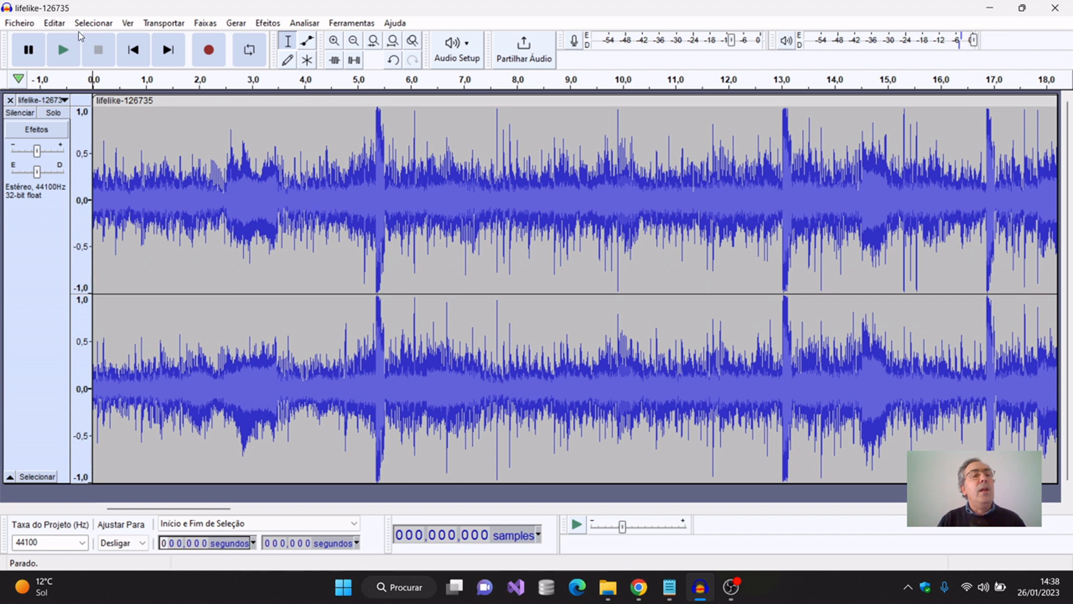
{"action": "left_click", "coordinate": [56, 23]}
{"action": "left_click", "coordinate": [93, 40]}
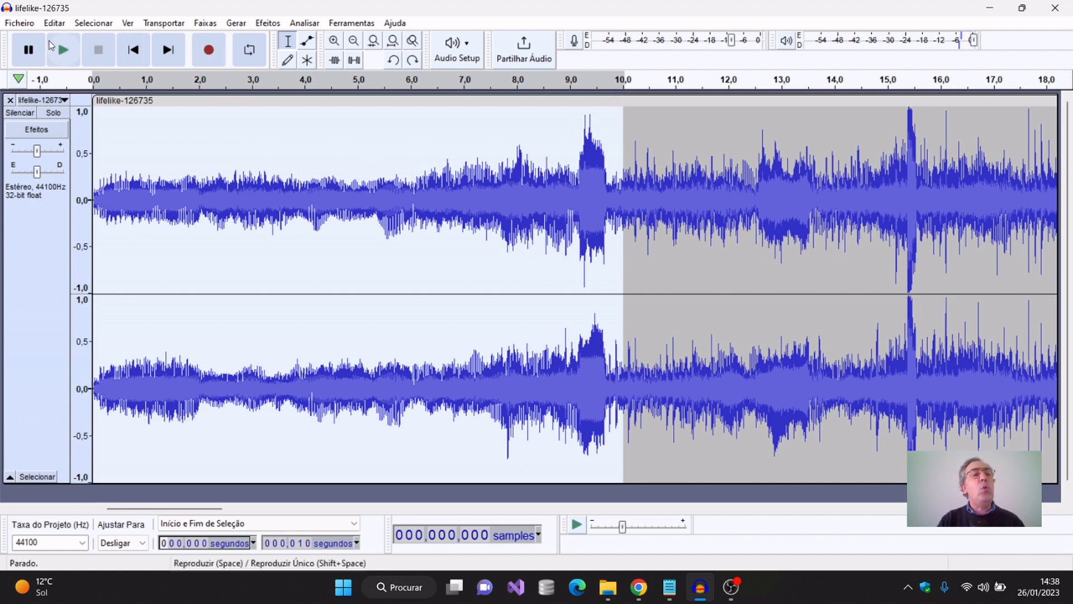
- Delete the selected first 10 seconds without copying them, and undo the deletion
{"action": "left_click", "coordinate": [54, 24]}
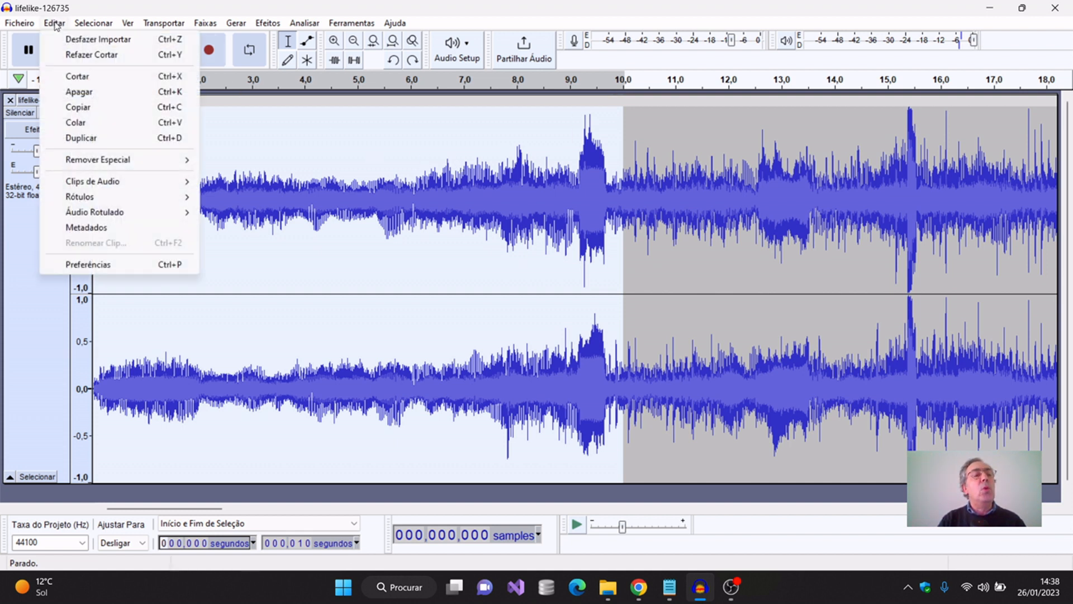
{"action": "left_click", "coordinate": [127, 93]}
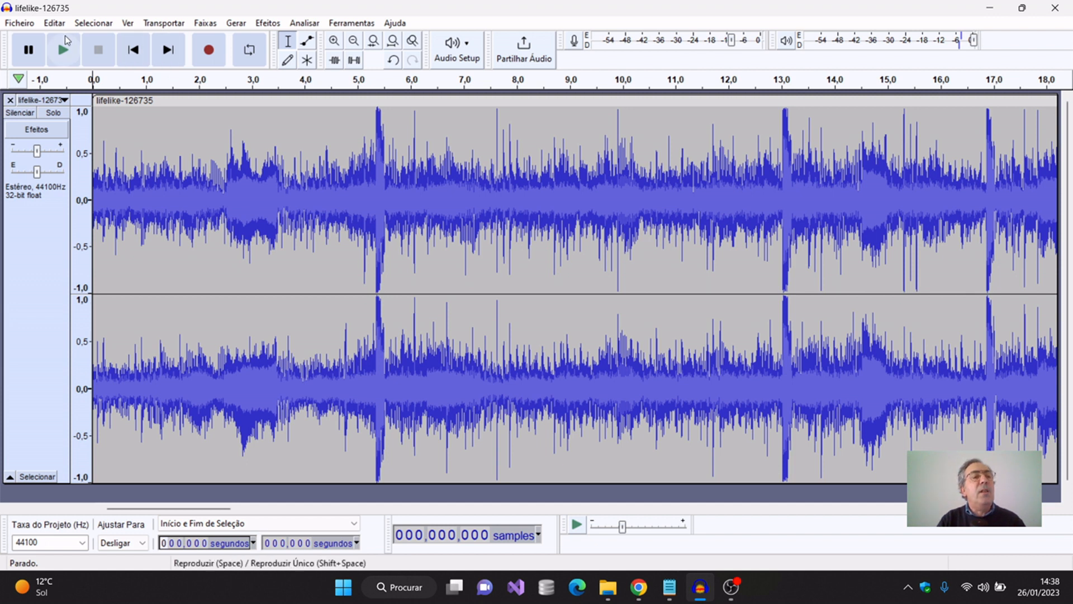
{"action": "left_click", "coordinate": [54, 23]}
{"action": "left_click", "coordinate": [96, 39]}
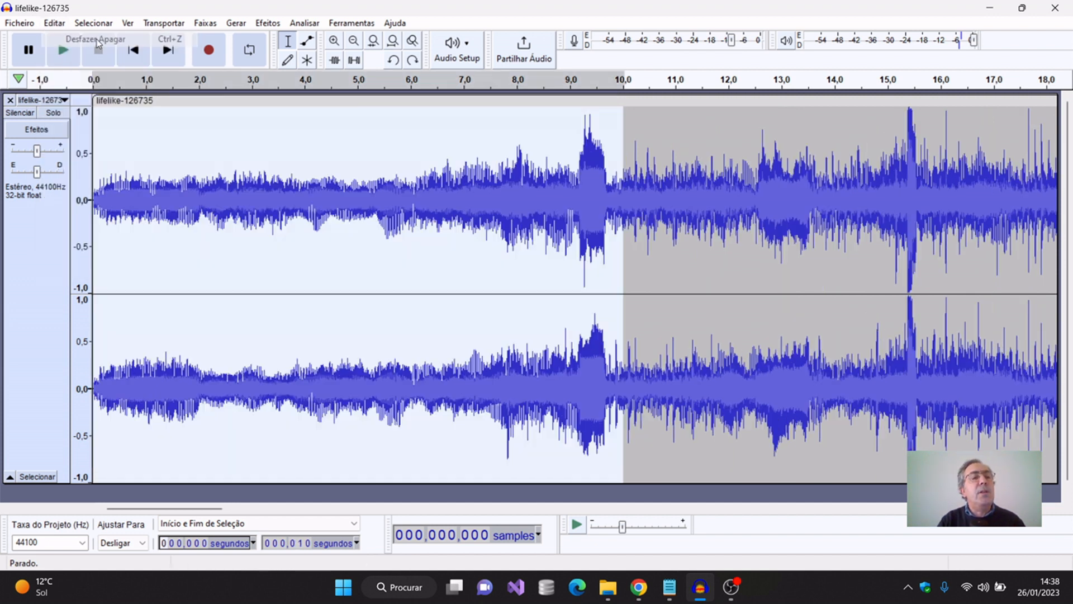
- Cut the selected first 10 seconds and paste them near the clip's end, at about 2:12
{"action": "left_click", "coordinate": [56, 27]}
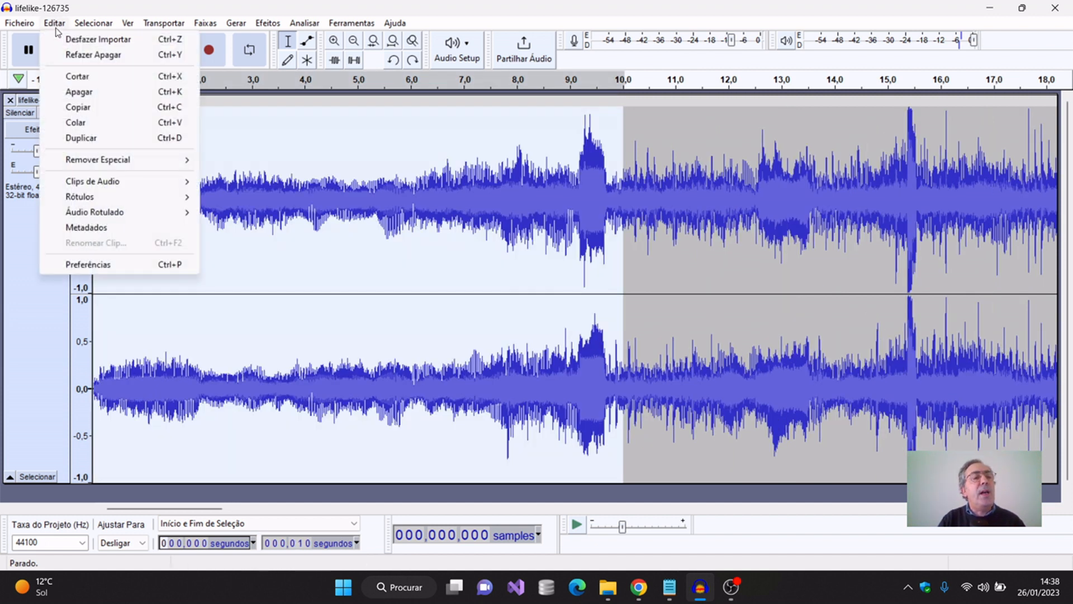
{"action": "left_click", "coordinate": [105, 76]}
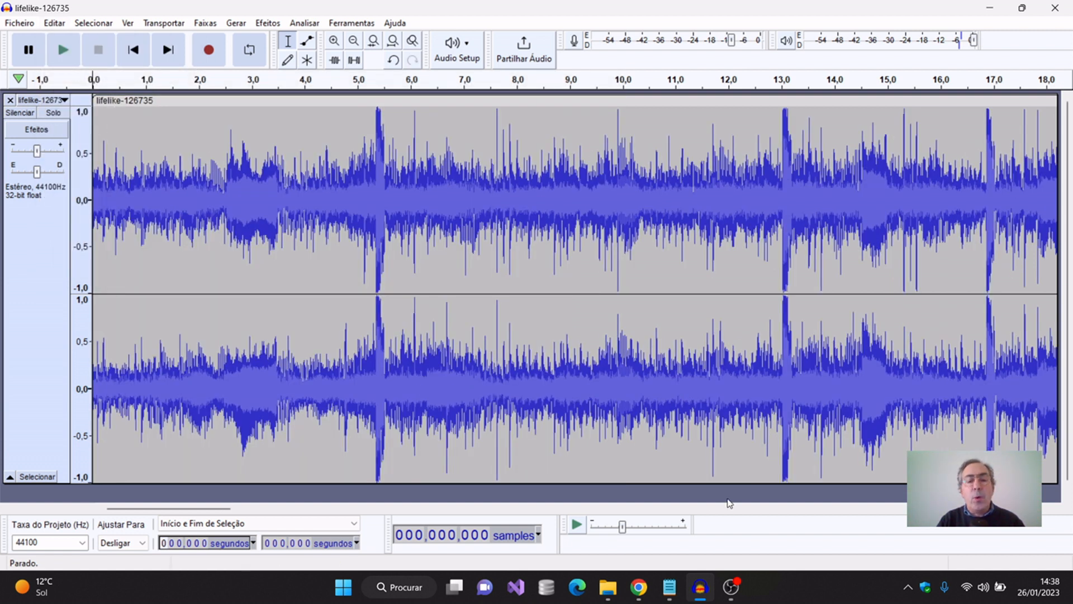
{"action": "left_click", "coordinate": [167, 50]}
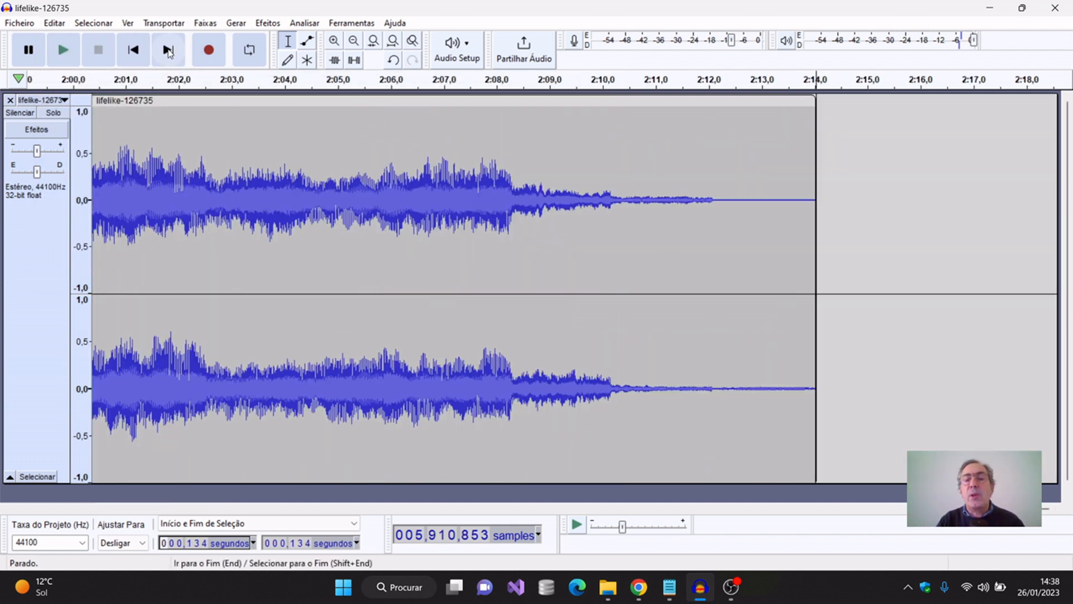
{"action": "left_click", "coordinate": [718, 204]}
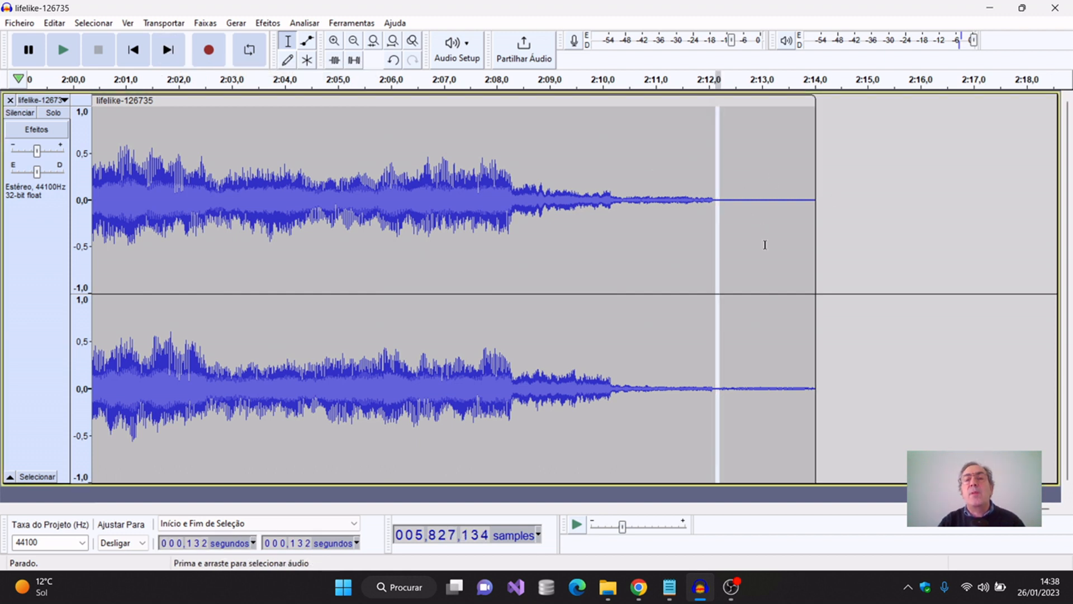
{"action": "left_click", "coordinate": [715, 210]}
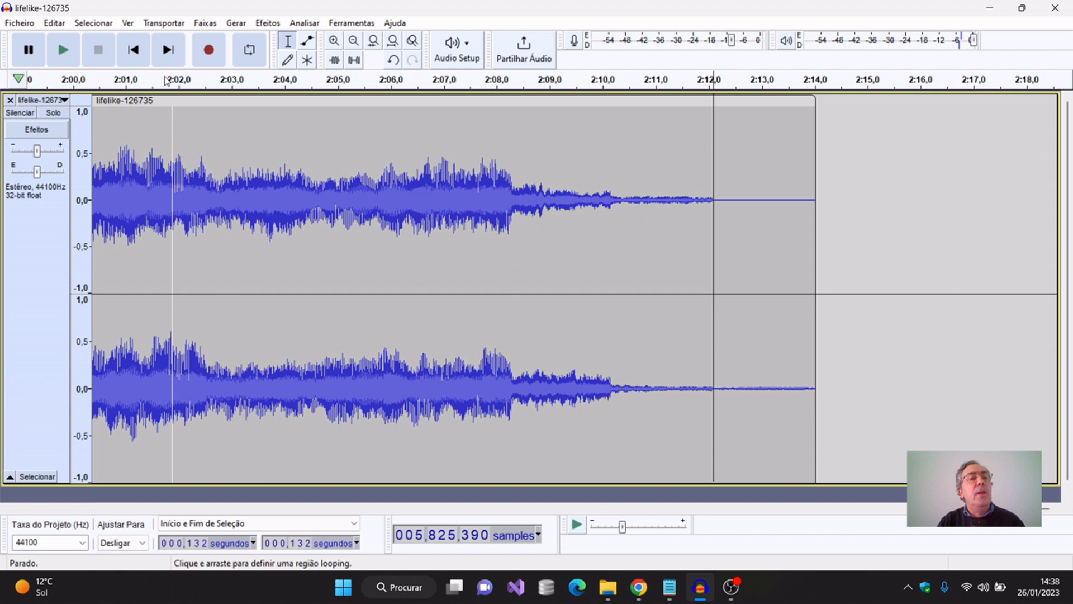
{"action": "left_click", "coordinate": [62, 25]}
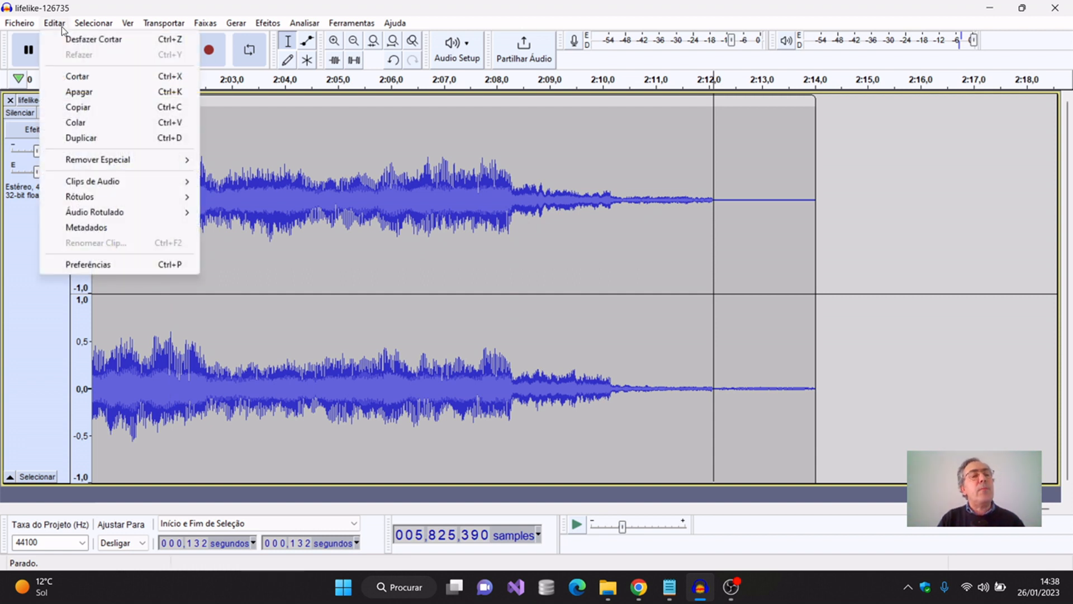
{"action": "left_click", "coordinate": [77, 122]}
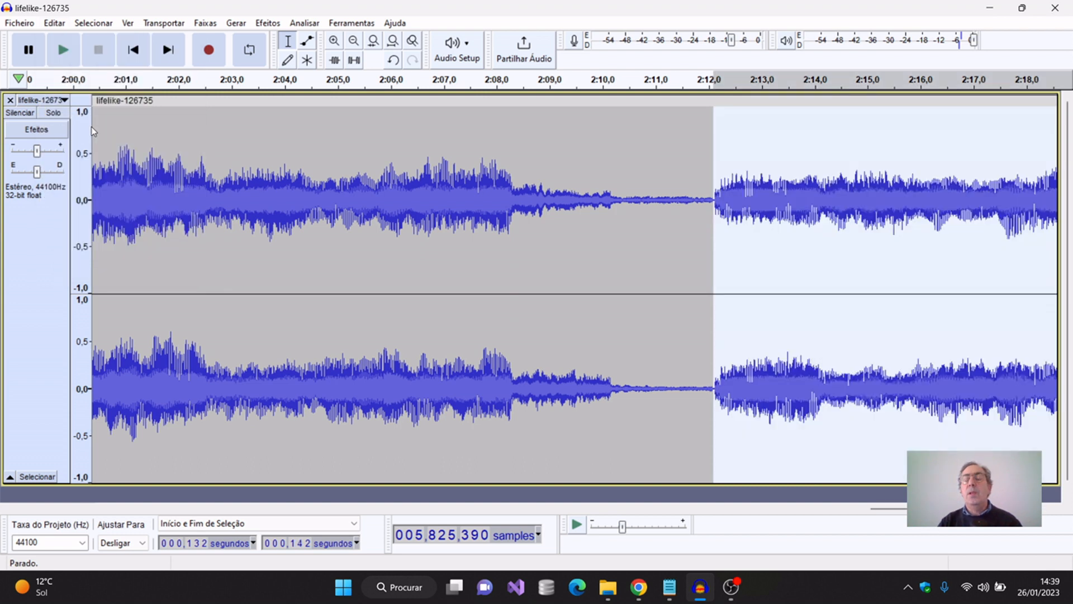
- Play the audio from about 2:10 to hear the transition into the pasted section
{"action": "left_click_drag", "start_coordinate": [925, 509], "coordinate": [962, 509]}
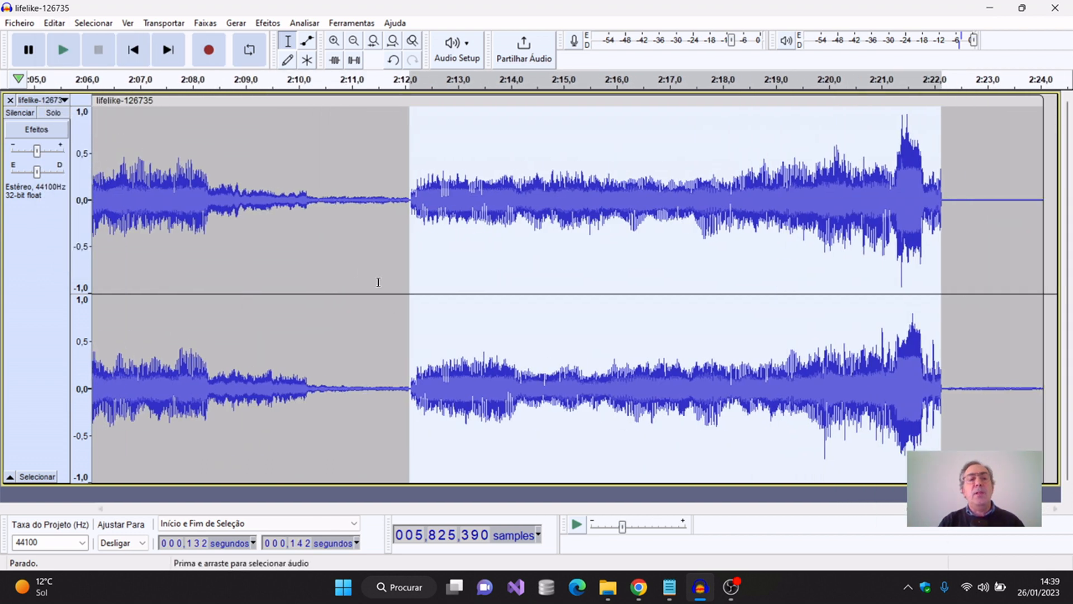
{"action": "left_click", "coordinate": [316, 207]}
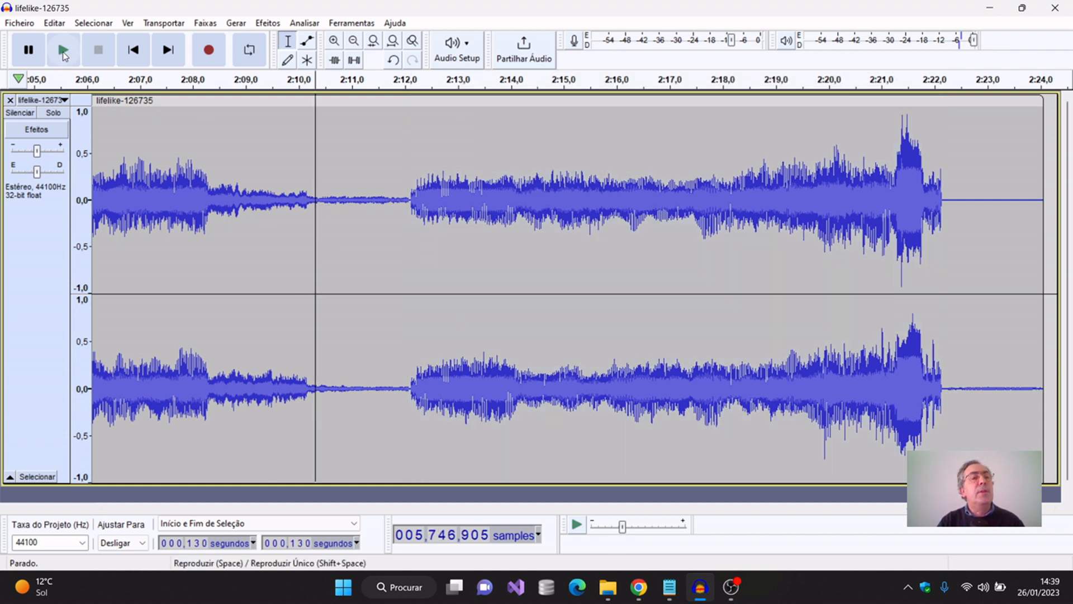
{"action": "left_click", "coordinate": [63, 52]}
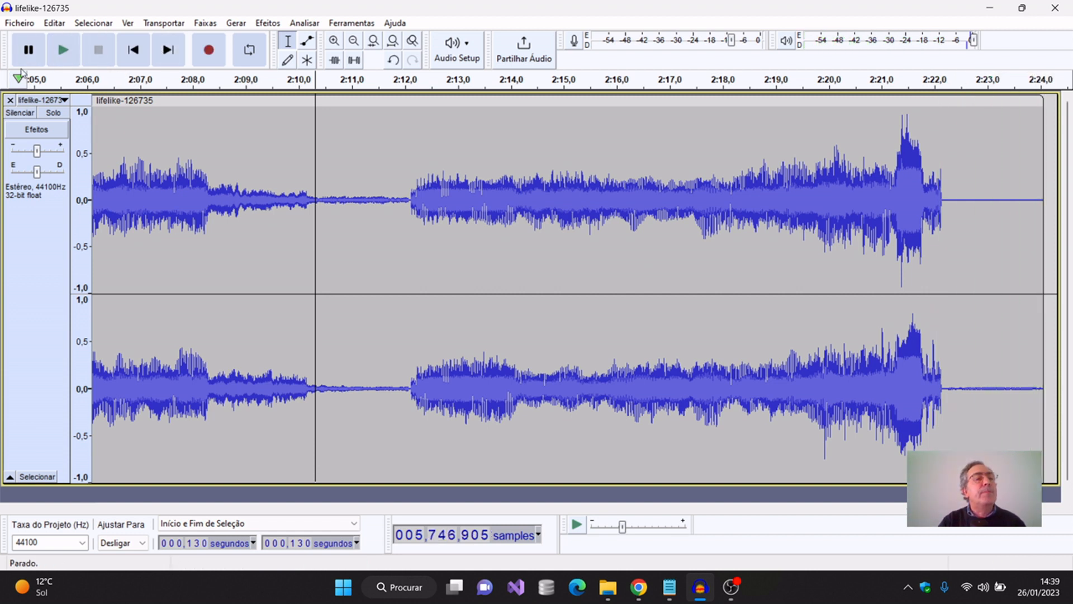
- Select the audio from 0 to 10 seconds at the clip's start and delete it
{"action": "left_click", "coordinate": [133, 50]}
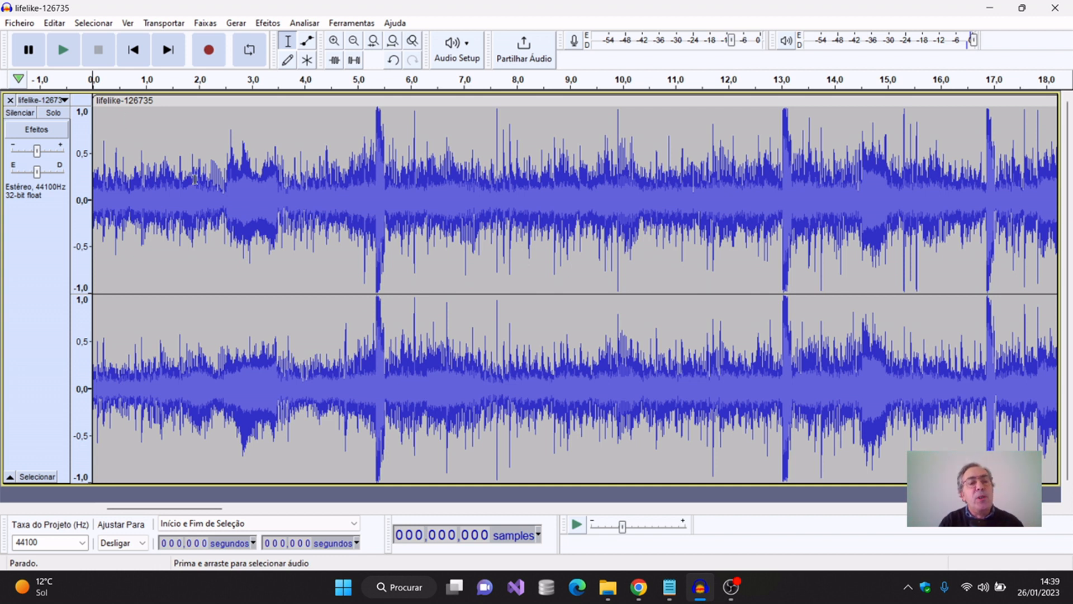
{"action": "left_click", "coordinate": [300, 544]}
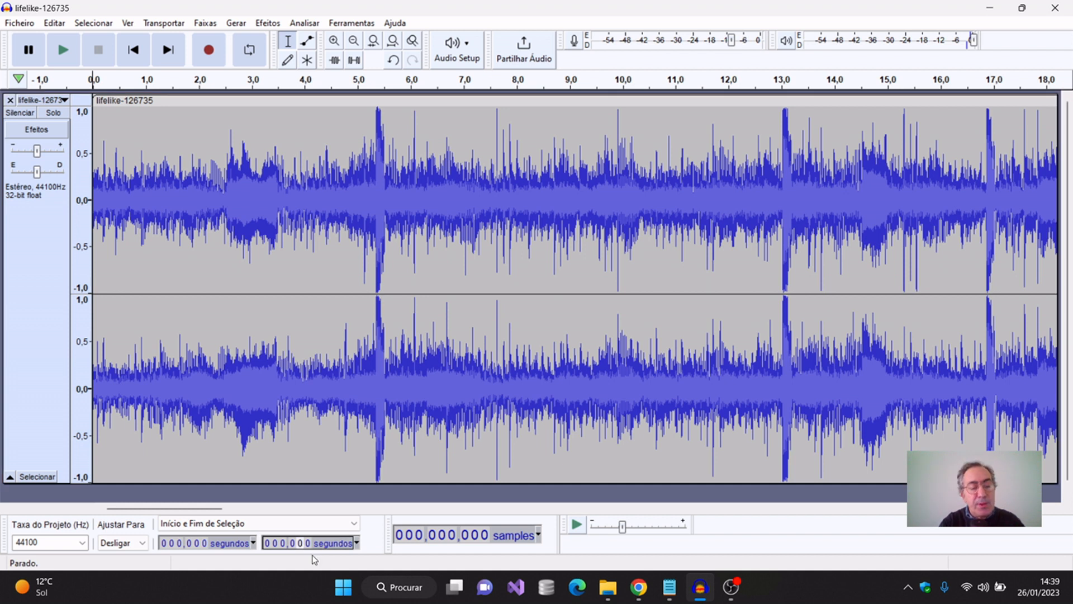
{"action": "type", "text": "1"}
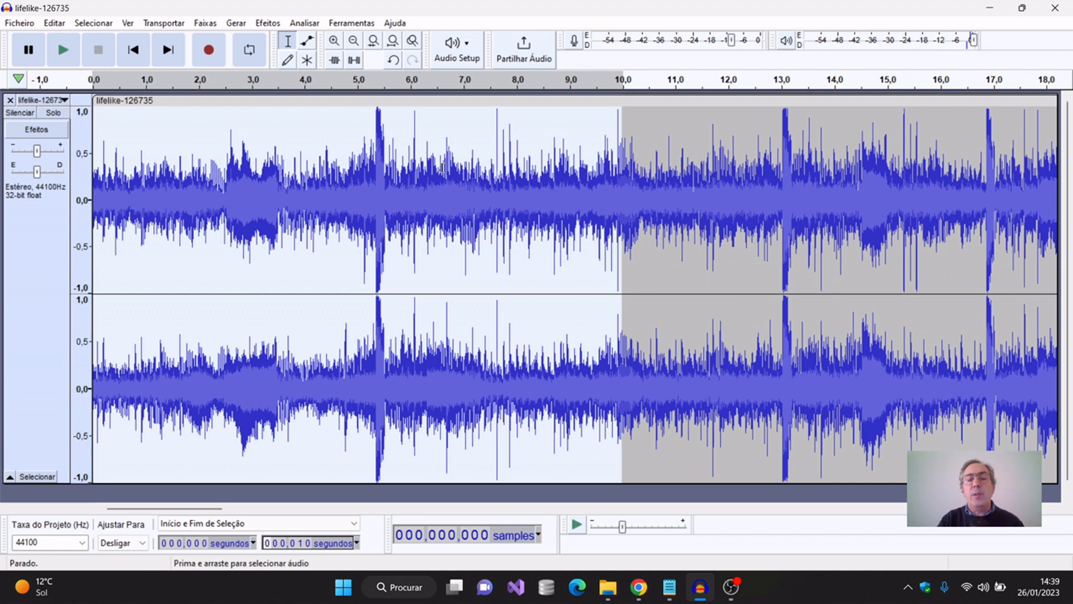
{"action": "left_click", "coordinate": [54, 22]}
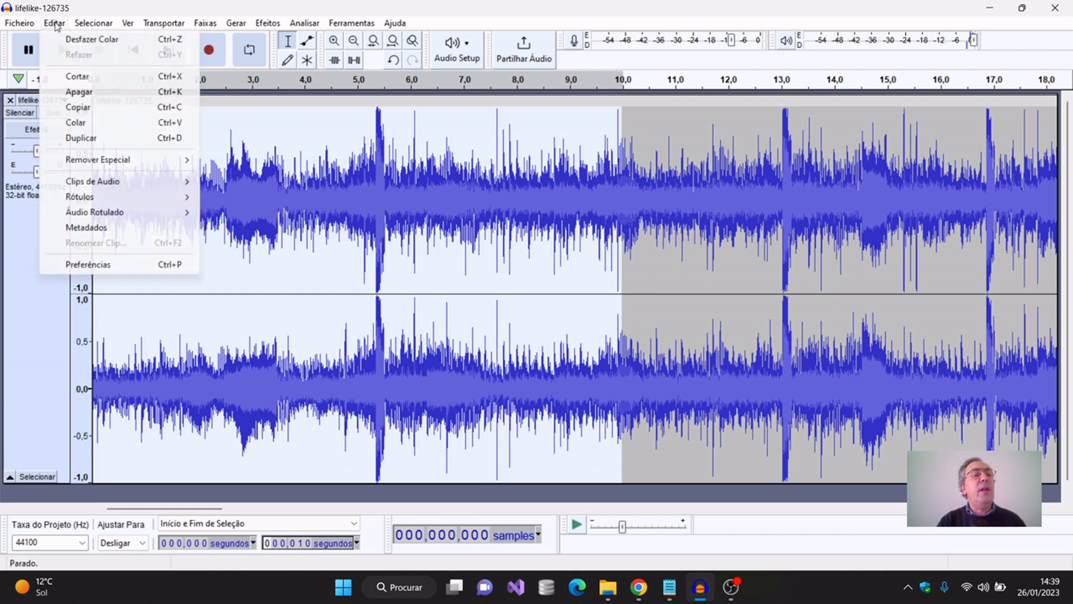
{"action": "left_click", "coordinate": [100, 92]}
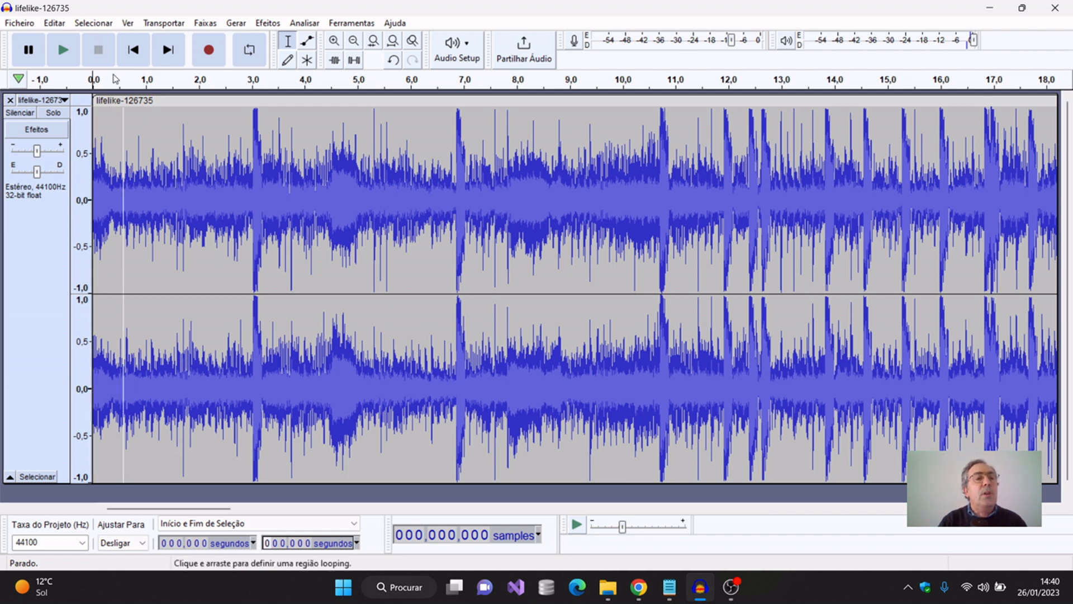
- Paste the previously cut 10-second section into the silence near the clip's end, at about 2:12.4
{"action": "left_click_drag", "start_coordinate": [187, 509], "coordinate": [1050, 528]}
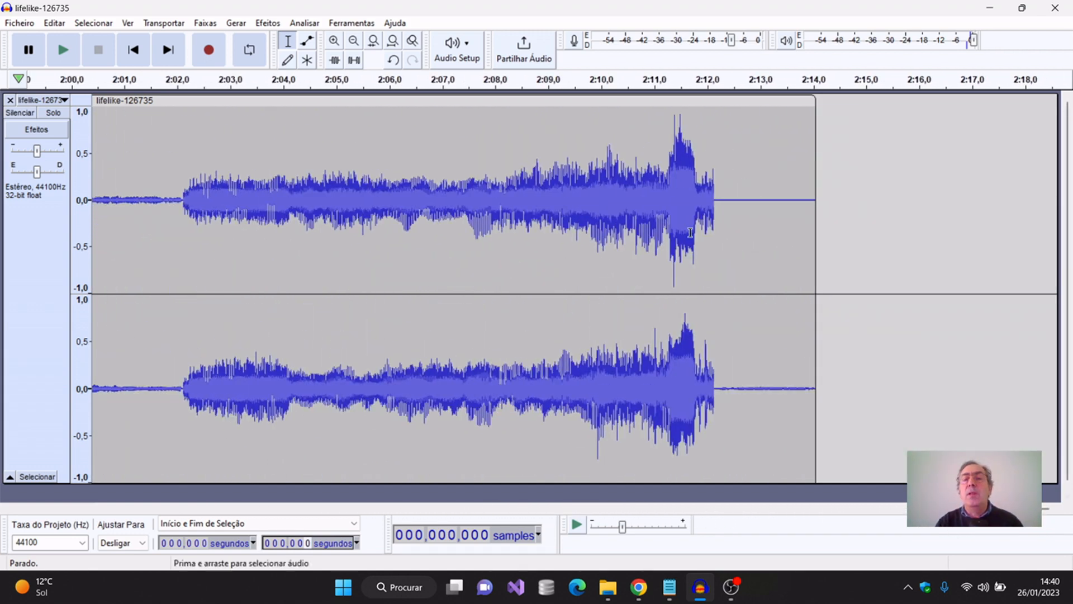
{"action": "left_click", "coordinate": [715, 200]}
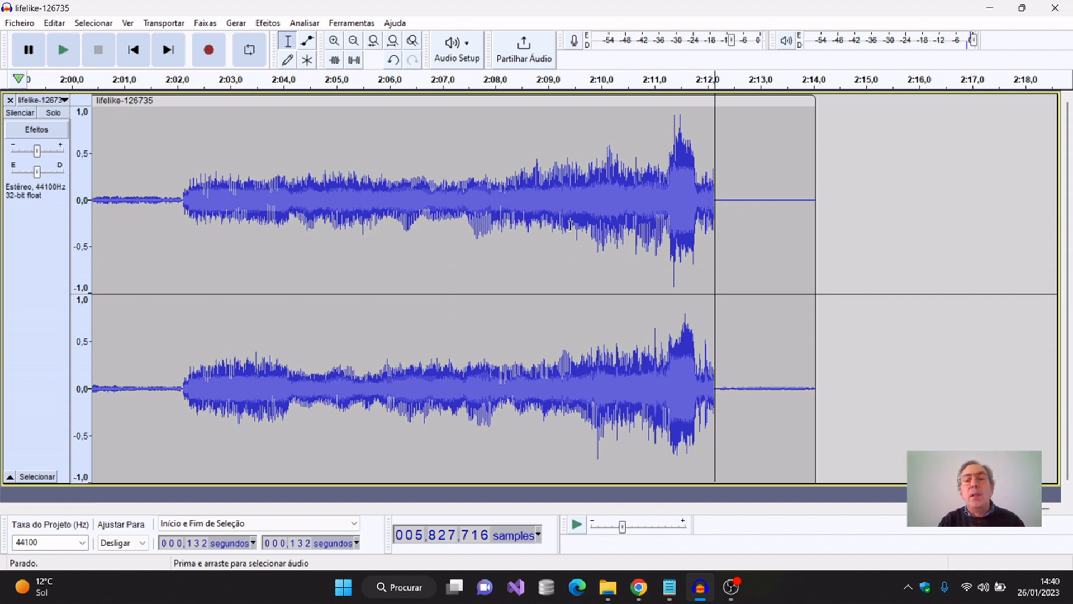
{"action": "left_click", "coordinate": [730, 201]}
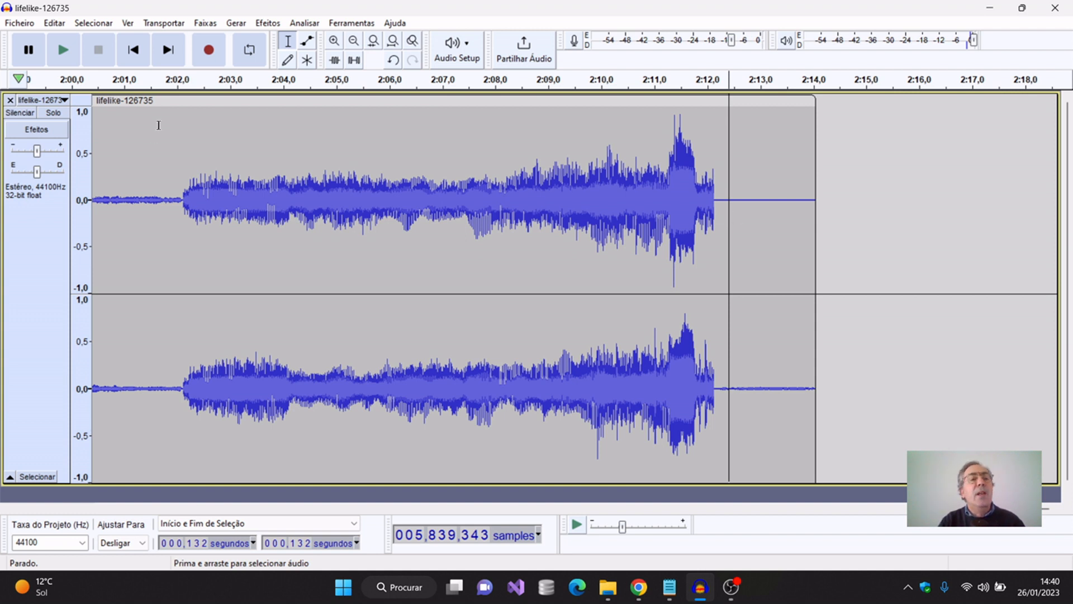
{"action": "left_click", "coordinate": [54, 27]}
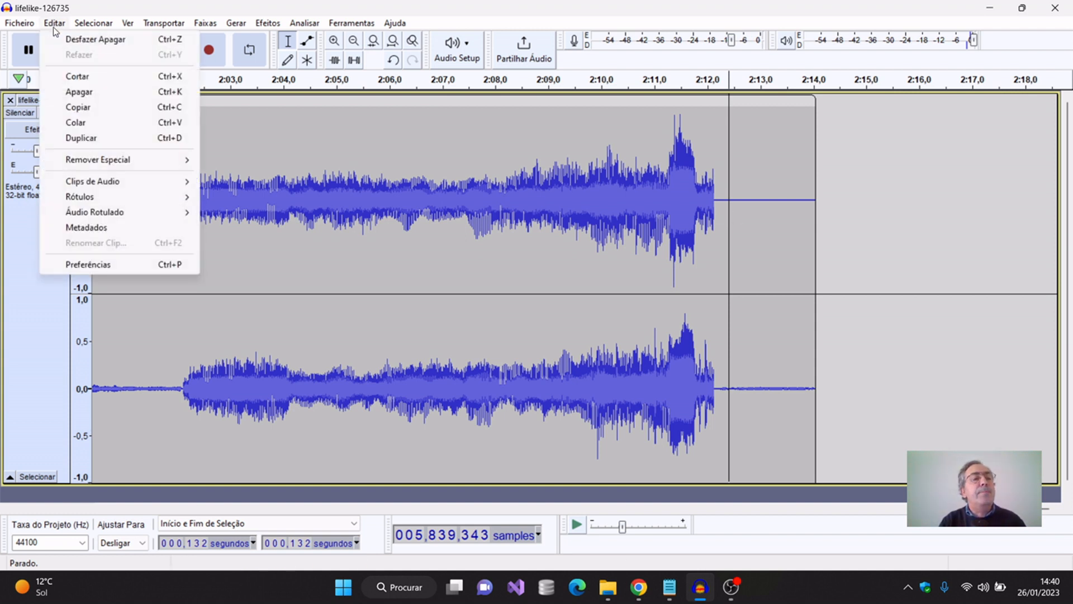
{"action": "left_click", "coordinate": [86, 123]}
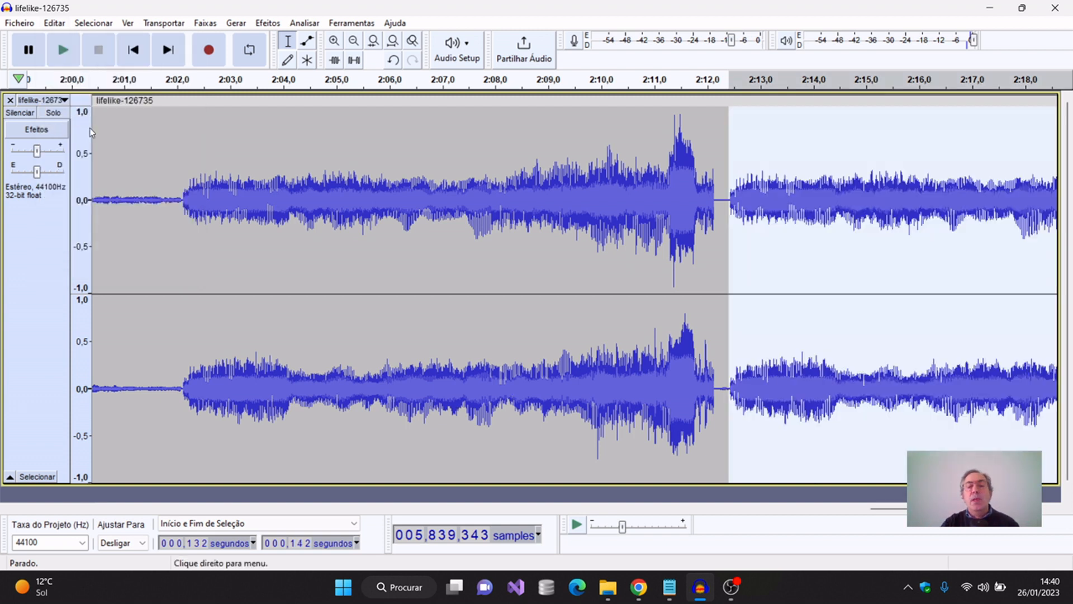
- Paste the same 10-second section again just after the previous pasted copy, at about 2:22.5
{"action": "left_click_drag", "start_coordinate": [923, 509], "coordinate": [54, 562]}
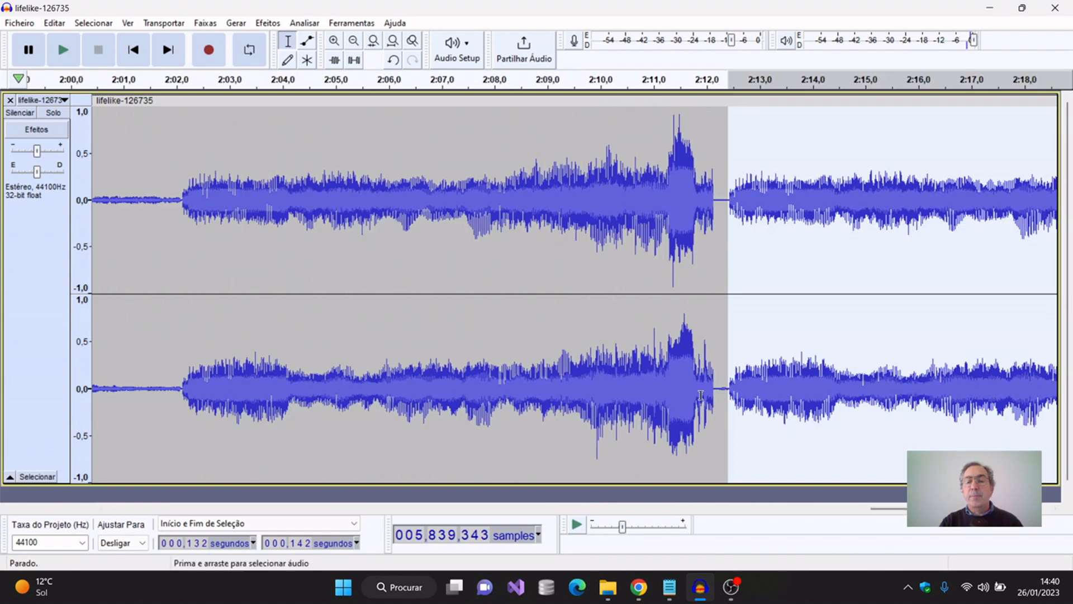
{"action": "left_click", "coordinate": [133, 50]}
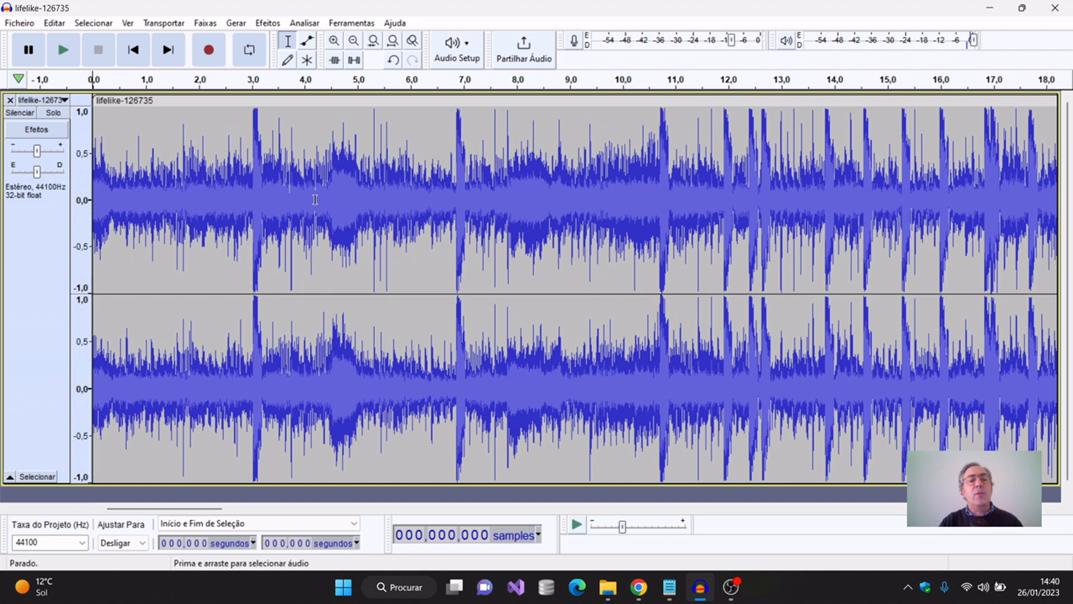
{"action": "left_click_drag", "start_coordinate": [218, 509], "coordinate": [1004, 508]}
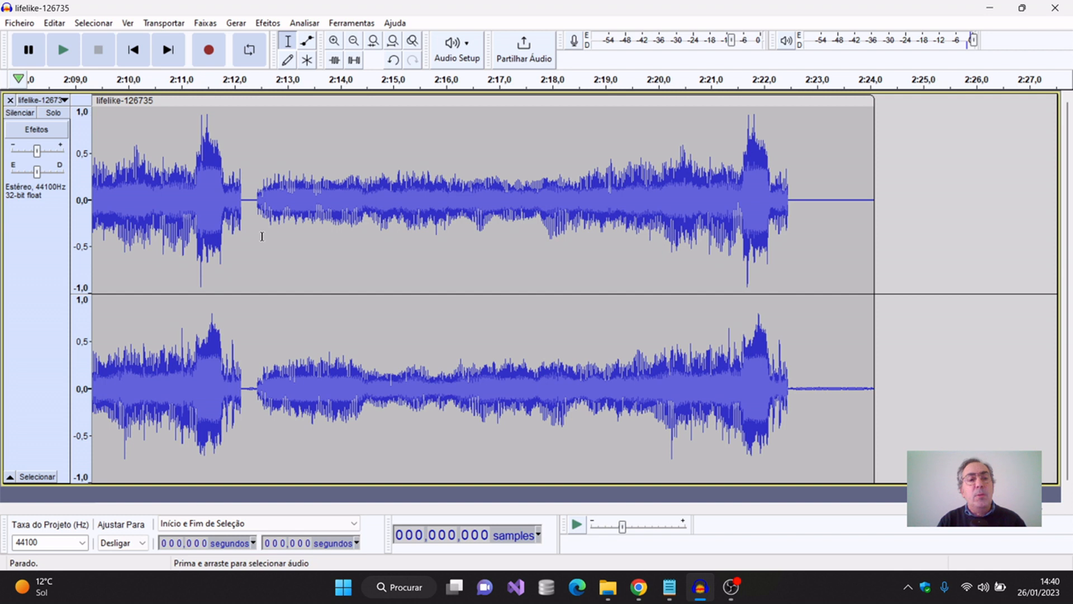
{"action": "left_click", "coordinate": [64, 23]}
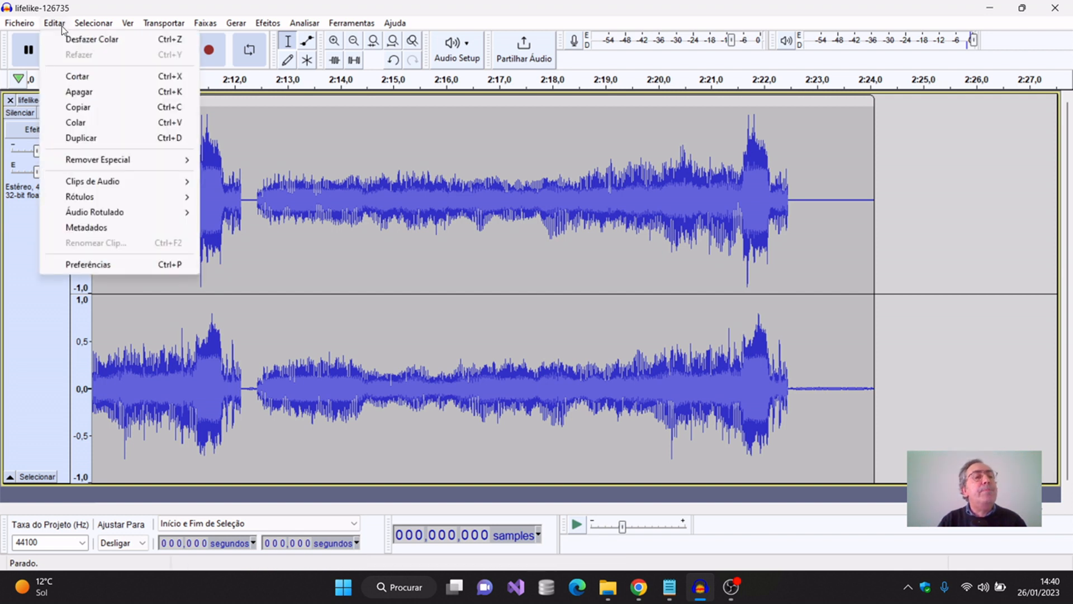
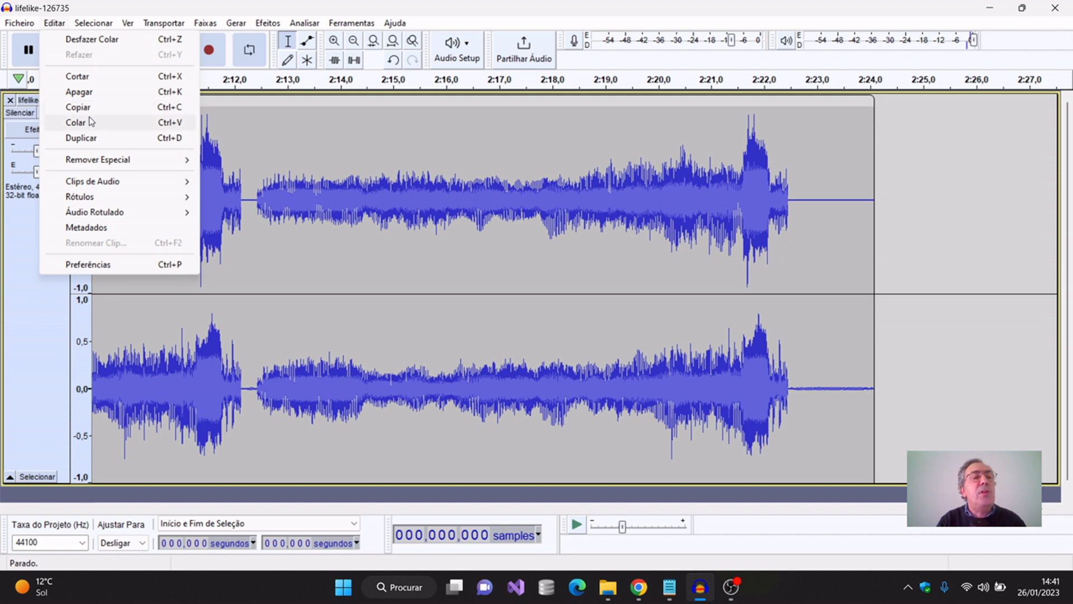
{"action": "left_click", "coordinate": [791, 202]}
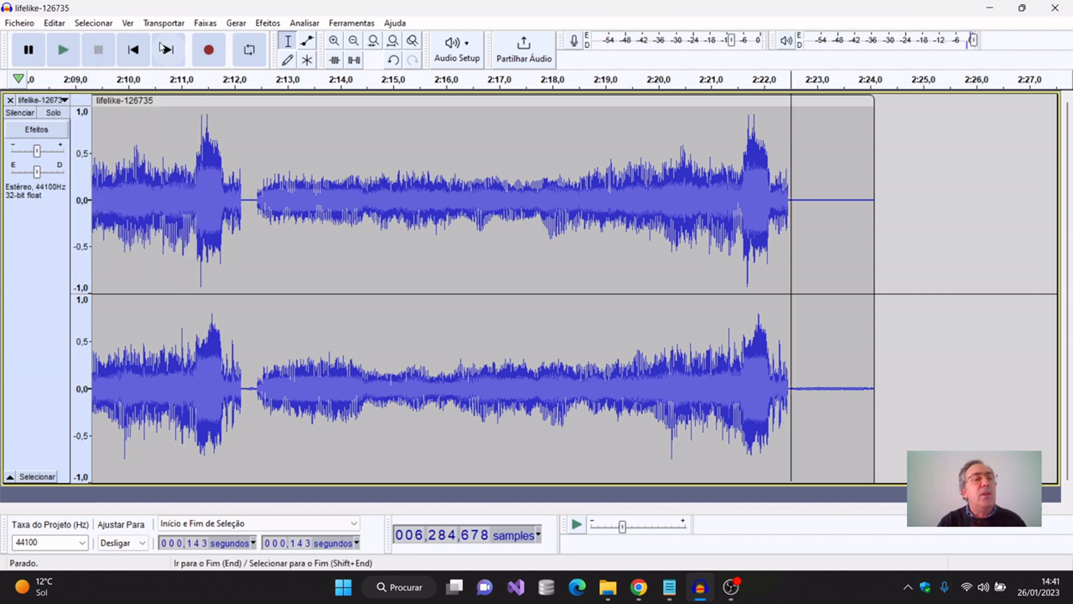
{"action": "left_click", "coordinate": [54, 23]}
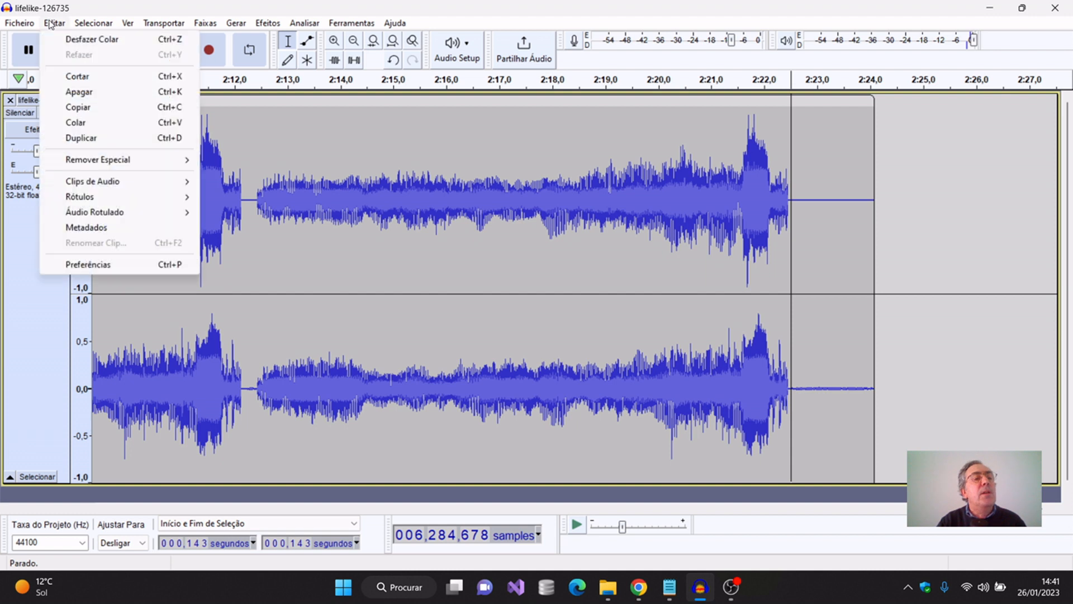
{"action": "left_click", "coordinate": [95, 128]}
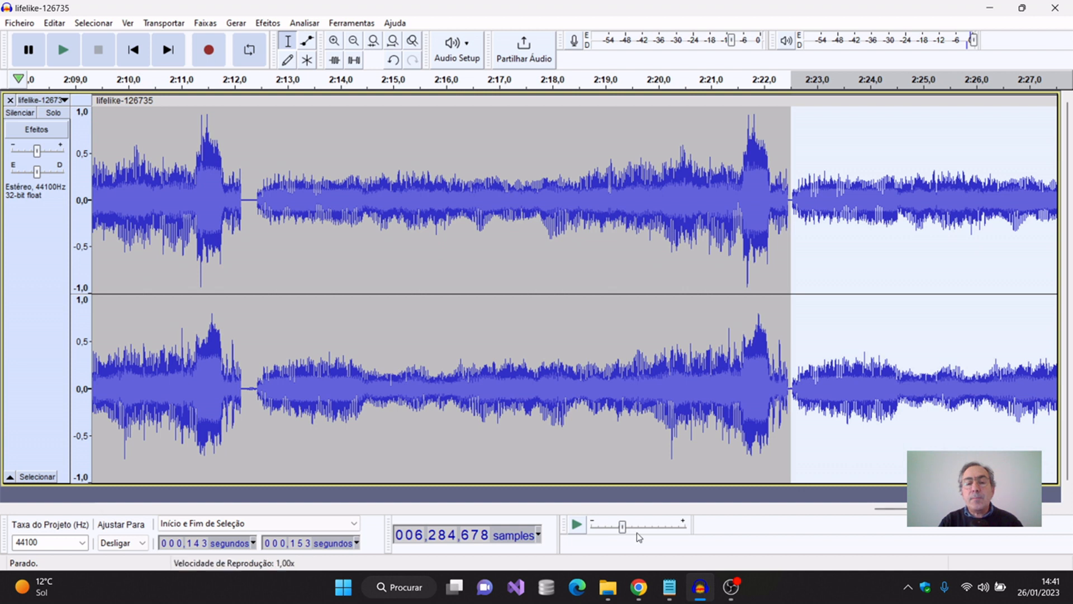
{"action": "left_click_drag", "start_coordinate": [929, 508], "coordinate": [1003, 509]}
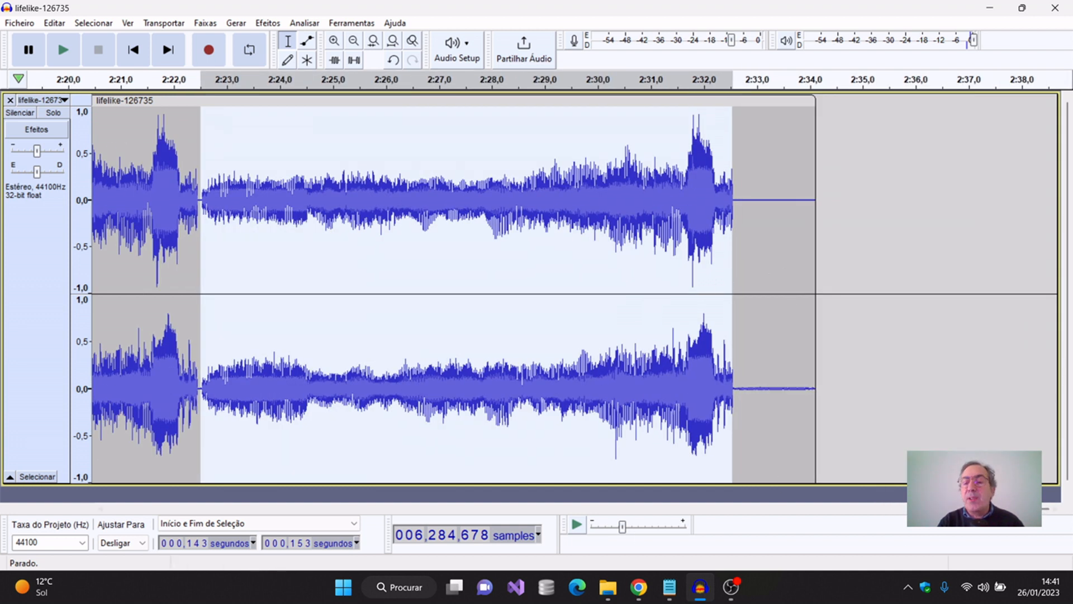
- Select the audio from 0 to 10 seconds at the clip's start and cut it with Separar e Cortar
{"action": "left_click_drag", "start_coordinate": [1045, 508], "coordinate": [78, 555]}
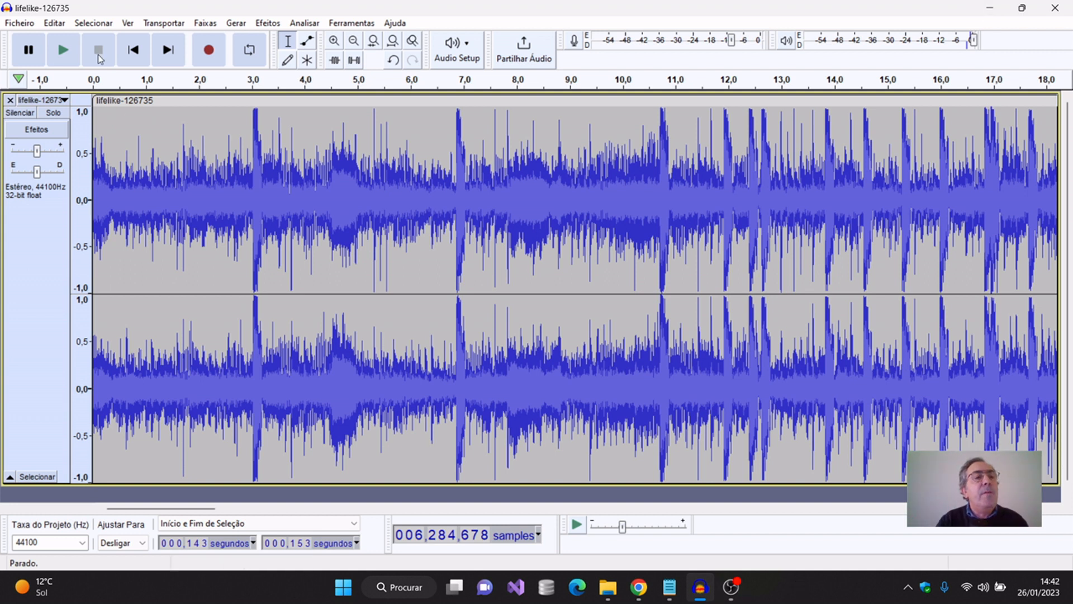
{"action": "left_click", "coordinate": [55, 23]}
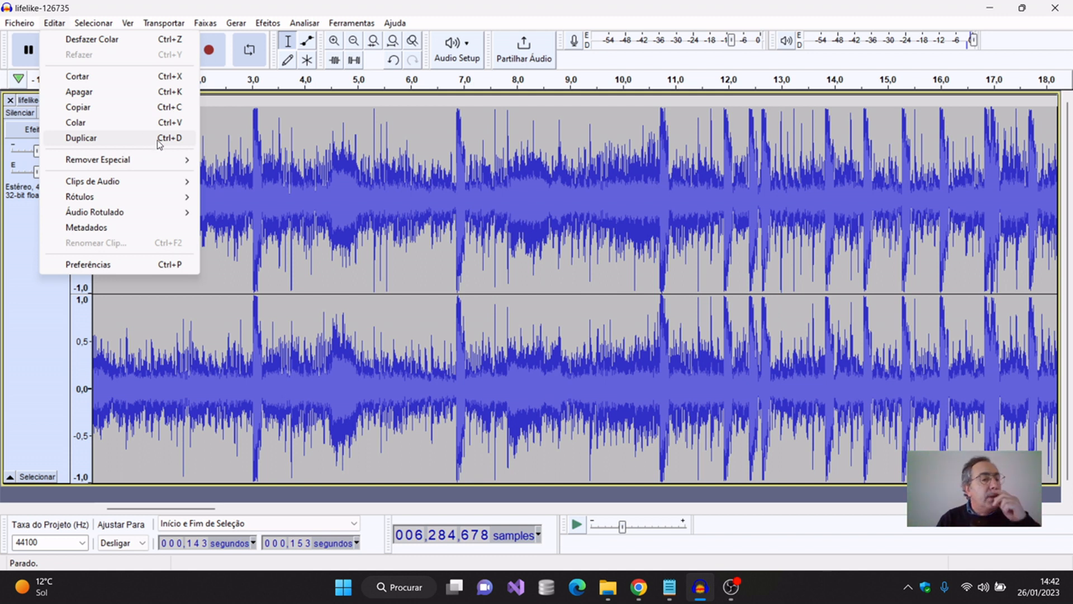
{"action": "mouse_move", "coordinate": [156, 167]}
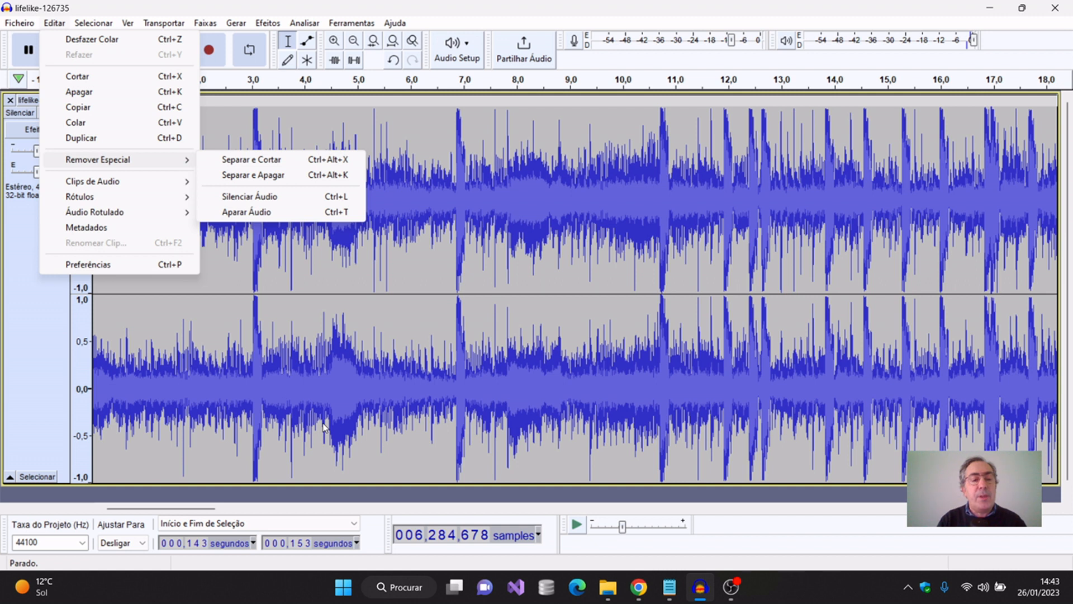
{"action": "left_click", "coordinate": [95, 331]}
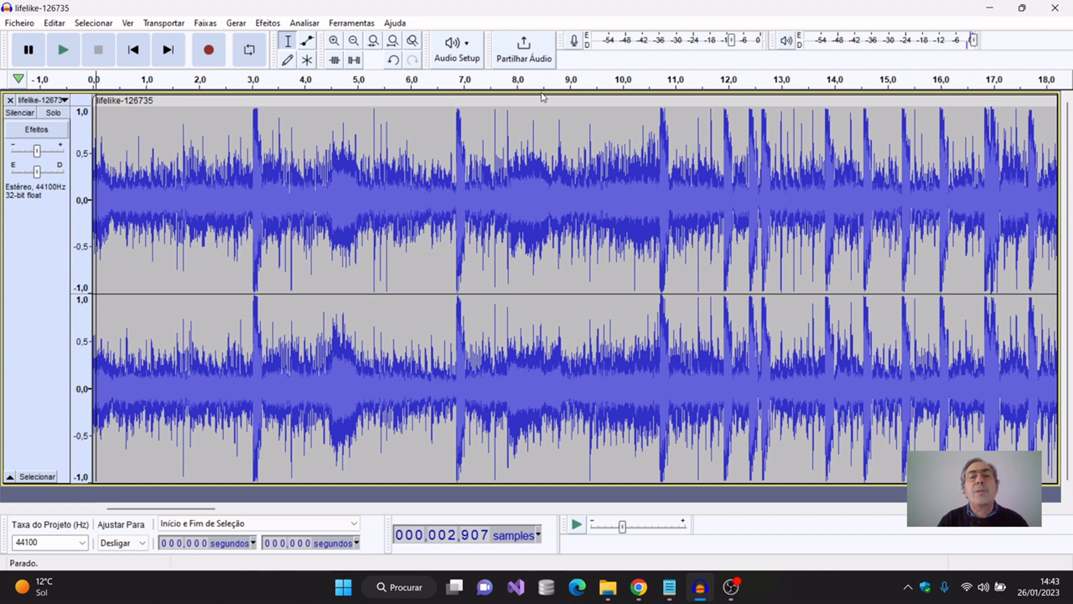
{"action": "left_click", "coordinate": [627, 81]}
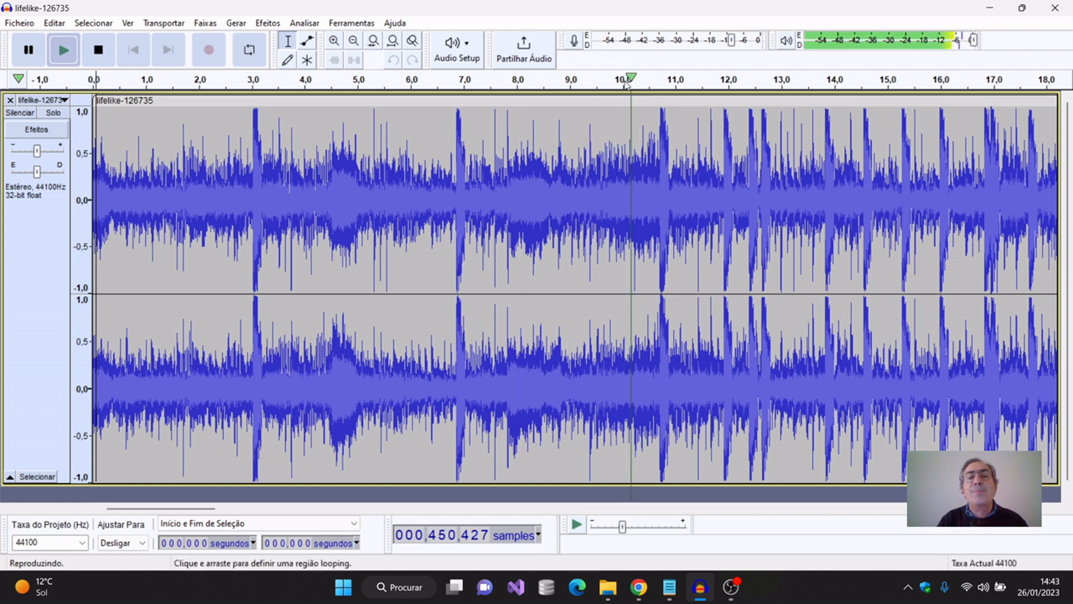
{"action": "left_click", "coordinate": [100, 51]}
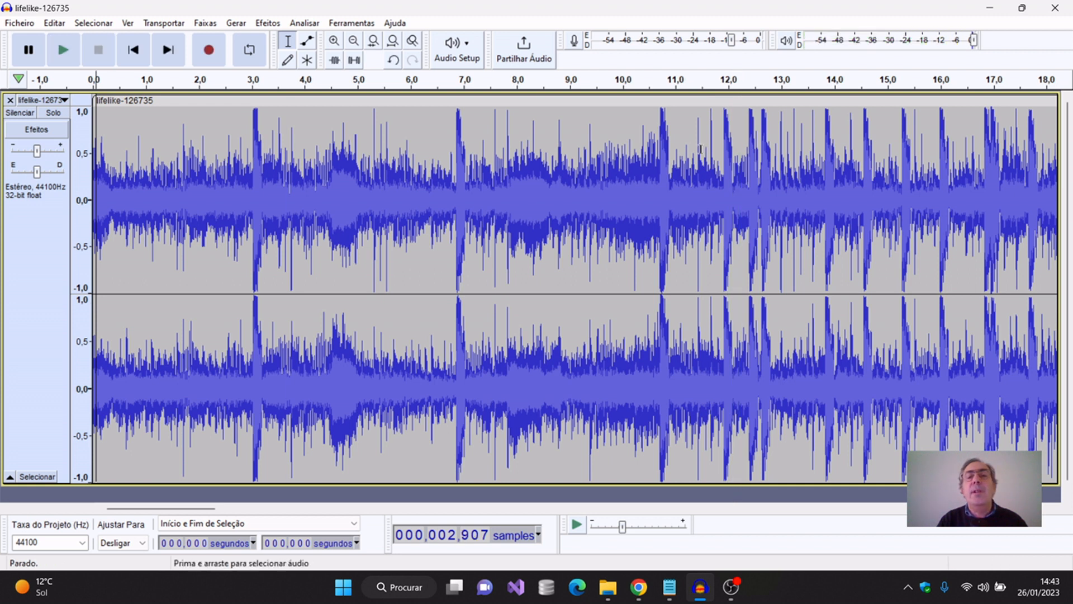
{"action": "left_click", "coordinate": [625, 113]}
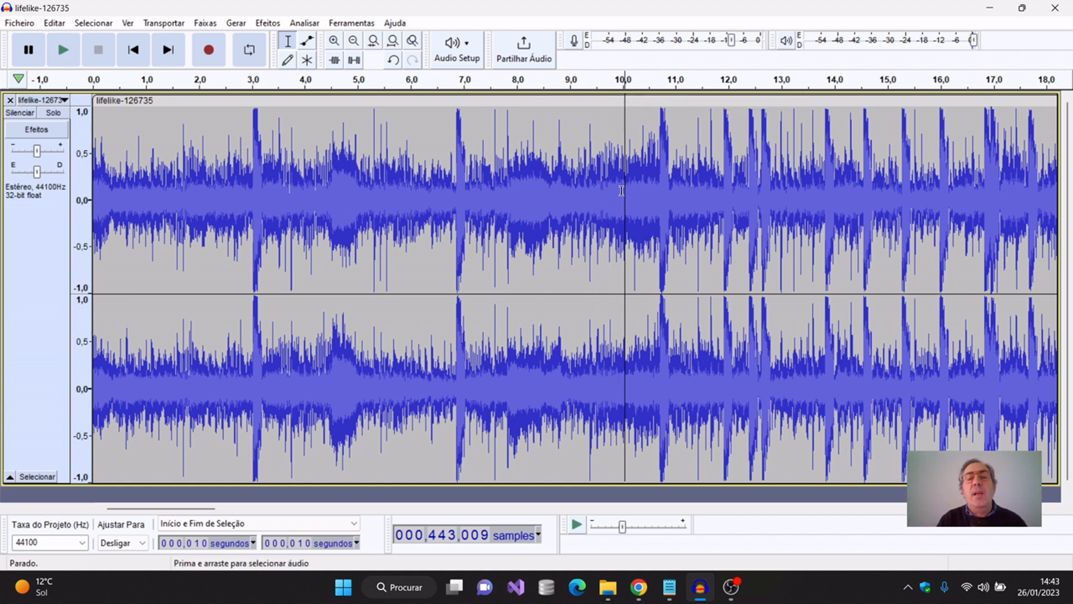
{"action": "left_click_drag", "start_coordinate": [617, 196], "coordinate": [81, 202]}
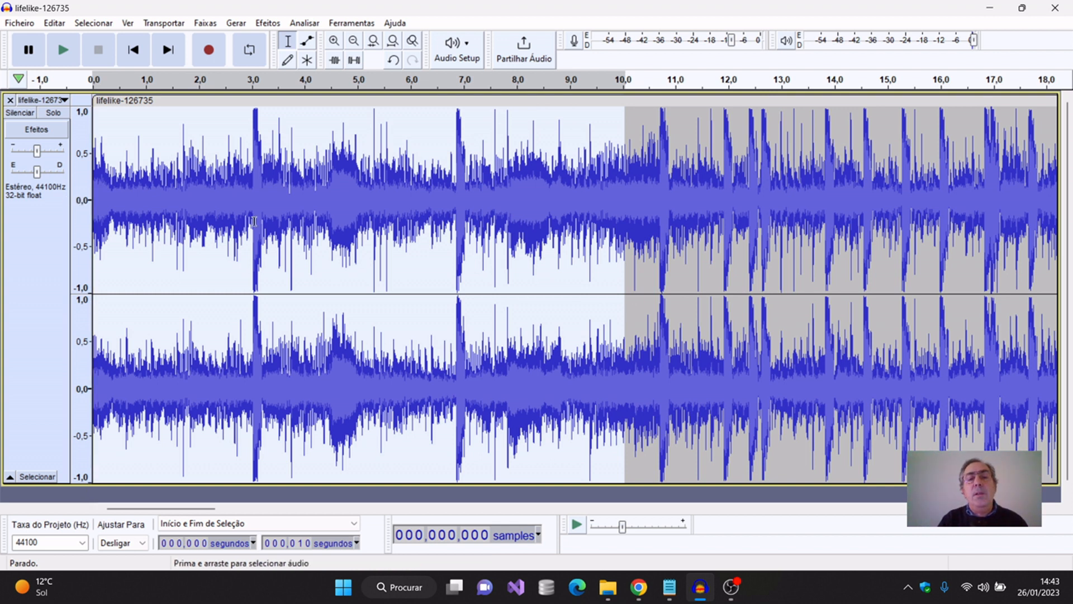
{"action": "left_click", "coordinate": [58, 23]}
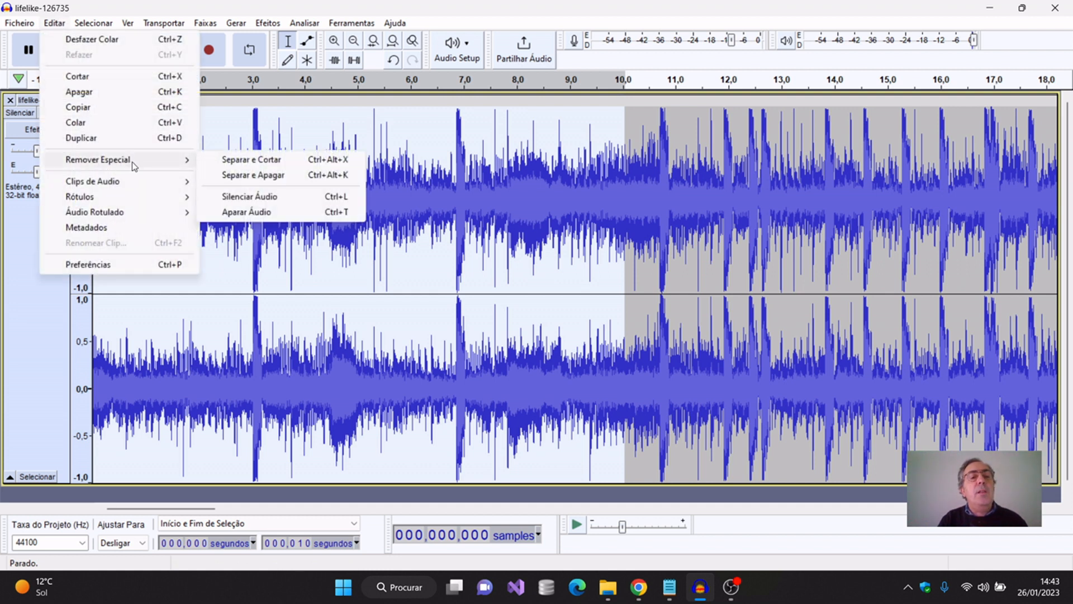
{"action": "left_click", "coordinate": [270, 162]}
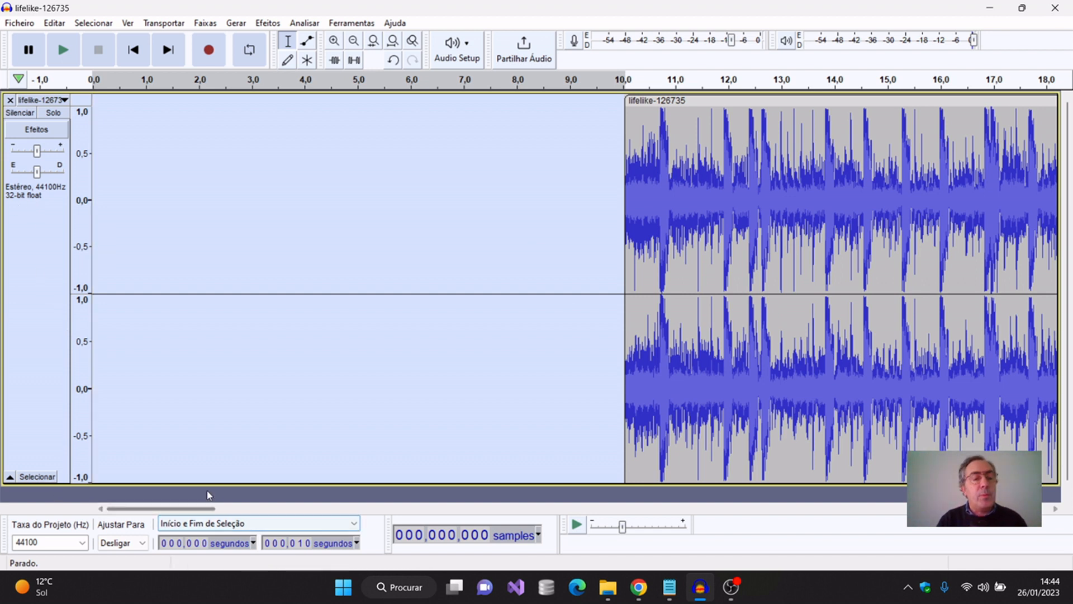
- Reduce the track's height and paste the cut section near the clip's end, at about 2:32.7
{"action": "left_click_drag", "start_coordinate": [209, 484], "coordinate": [167, 271]}
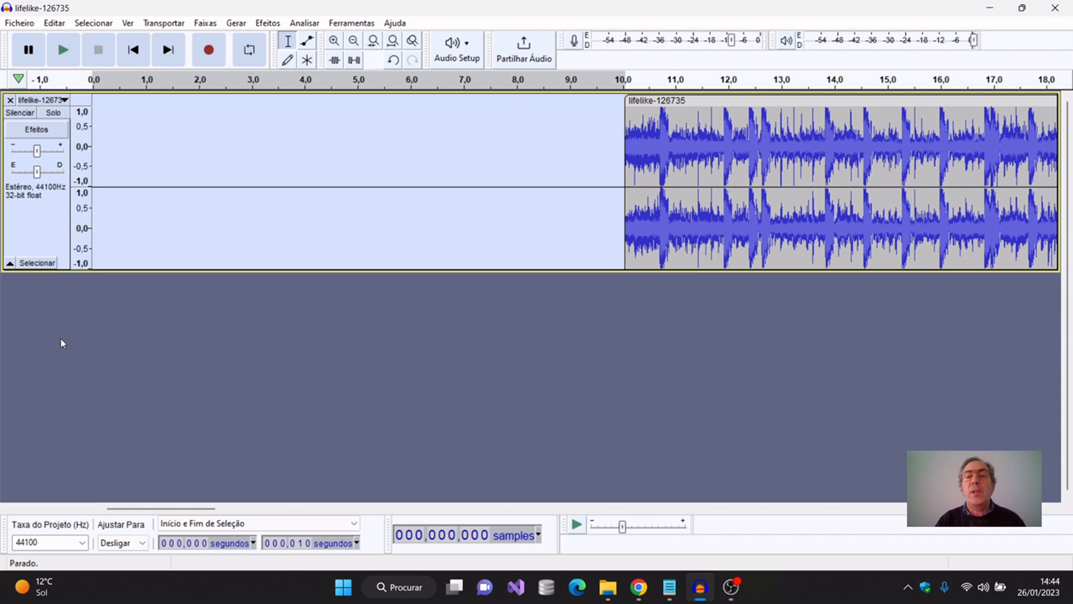
{"action": "left_click_drag", "start_coordinate": [207, 508], "coordinate": [233, 511]}
{"action": "left_click_drag", "start_coordinate": [240, 516], "coordinate": [1034, 509]}
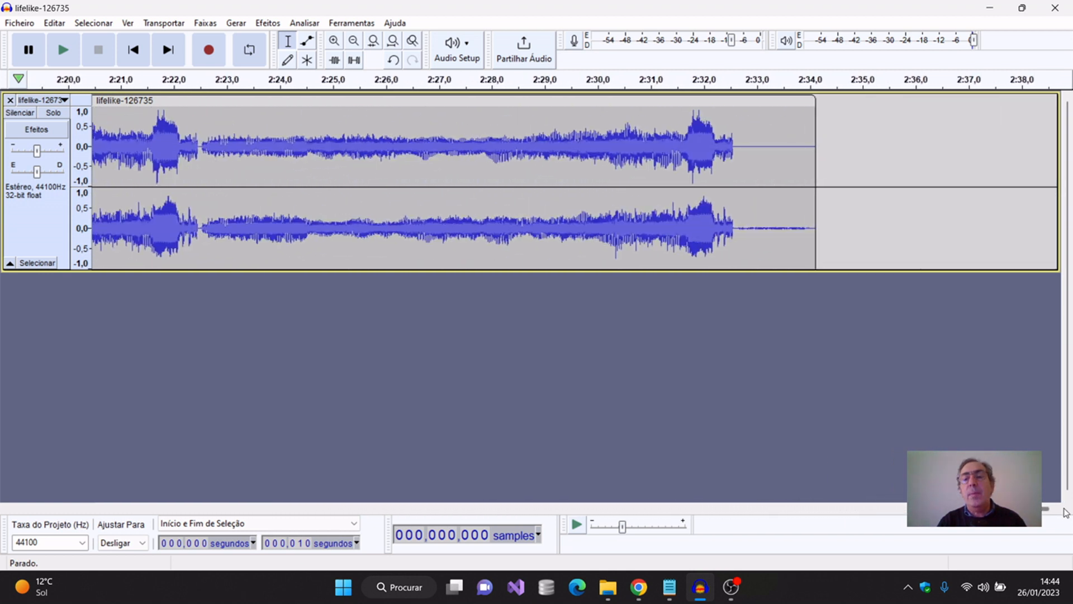
{"action": "left_click", "coordinate": [743, 148]}
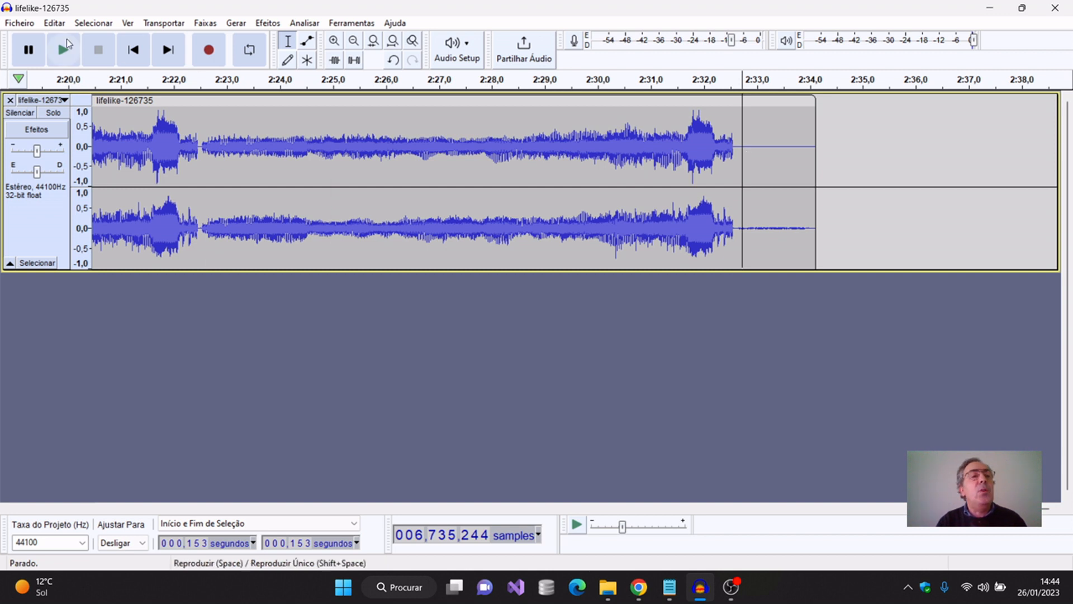
{"action": "left_click", "coordinate": [58, 25]}
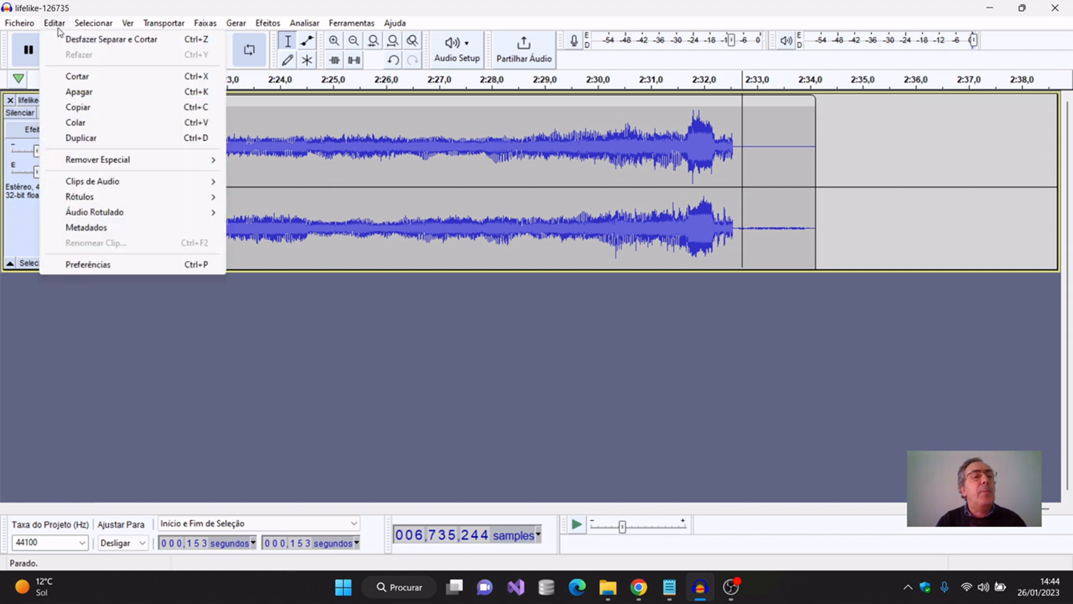
{"action": "left_click", "coordinate": [81, 123]}
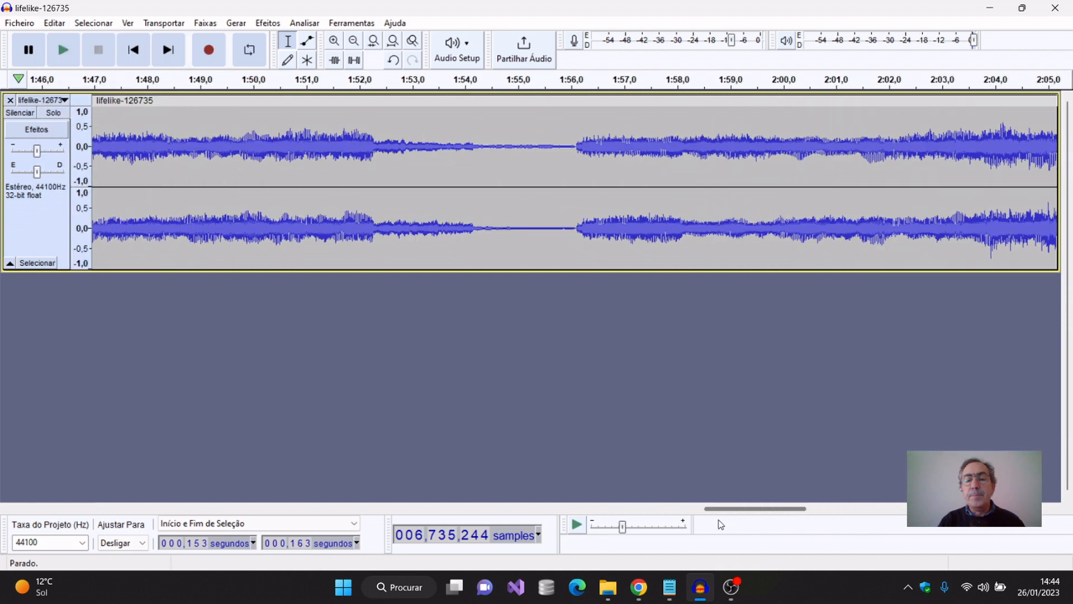
- Check the special removal options and the gap at the track's start, and increase the track's height
{"action": "left_click", "coordinate": [54, 23]}
{"action": "mouse_move", "coordinate": [99, 162]}
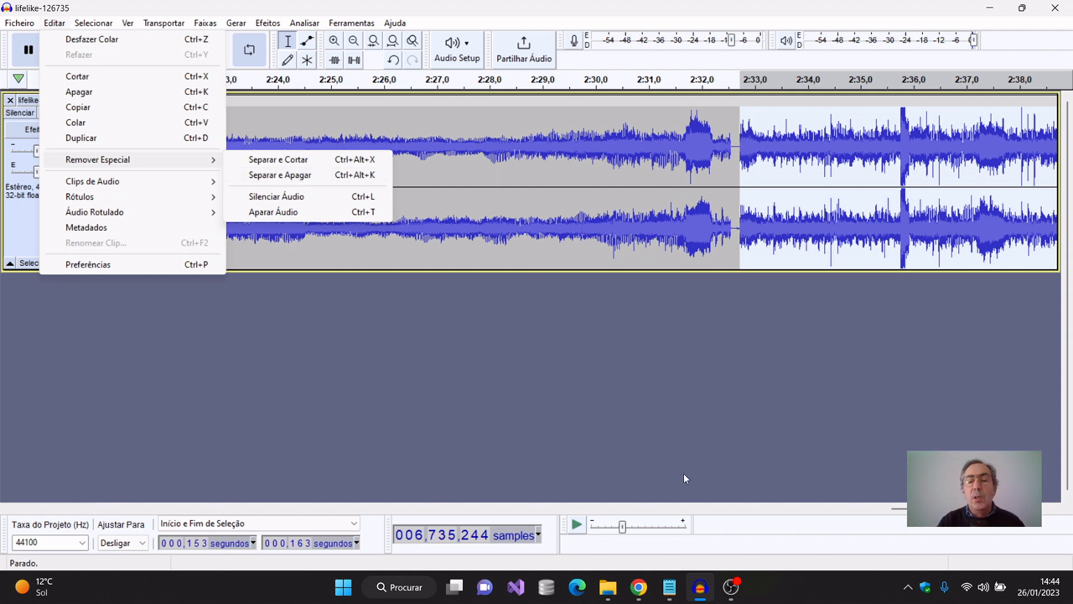
{"action": "left_click_drag", "start_coordinate": [945, 509], "coordinate": [112, 510]}
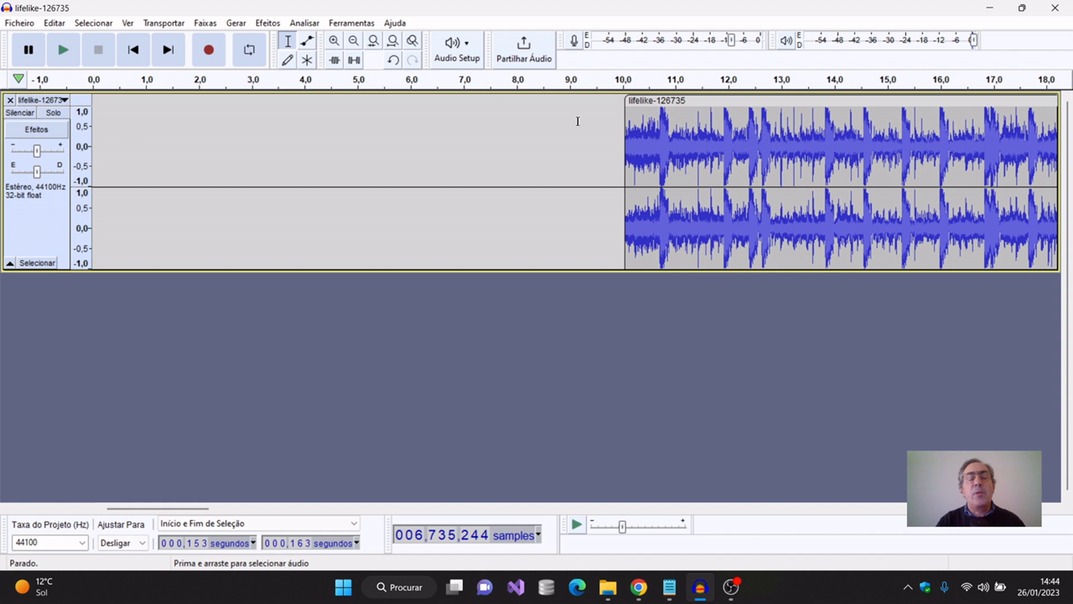
{"action": "left_click_drag", "start_coordinate": [579, 272], "coordinate": [573, 358]}
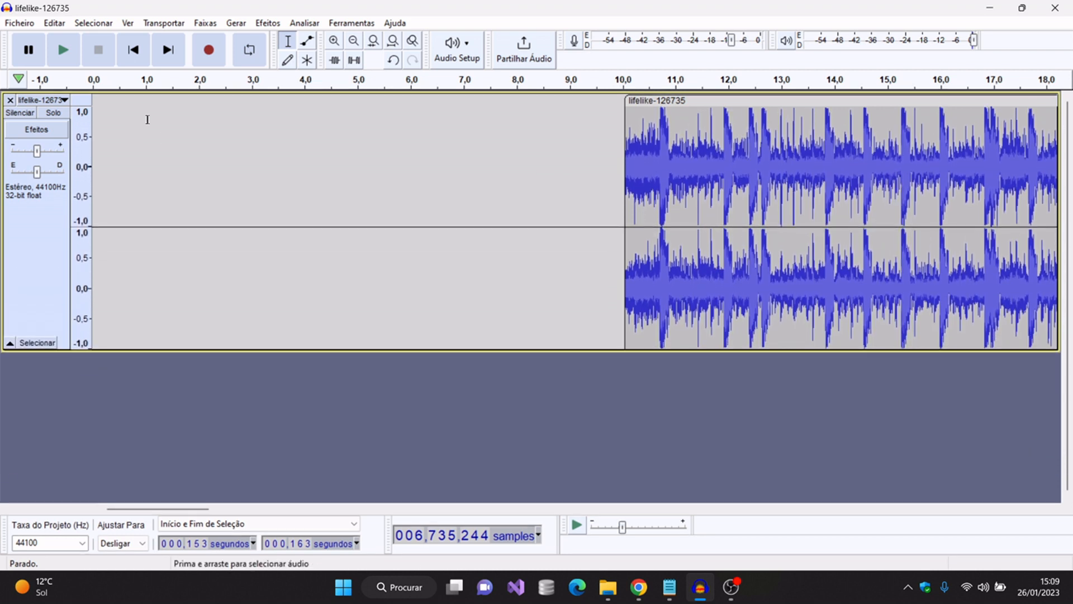
- Close the project without saving its changes
{"action": "left_click", "coordinate": [55, 23]}
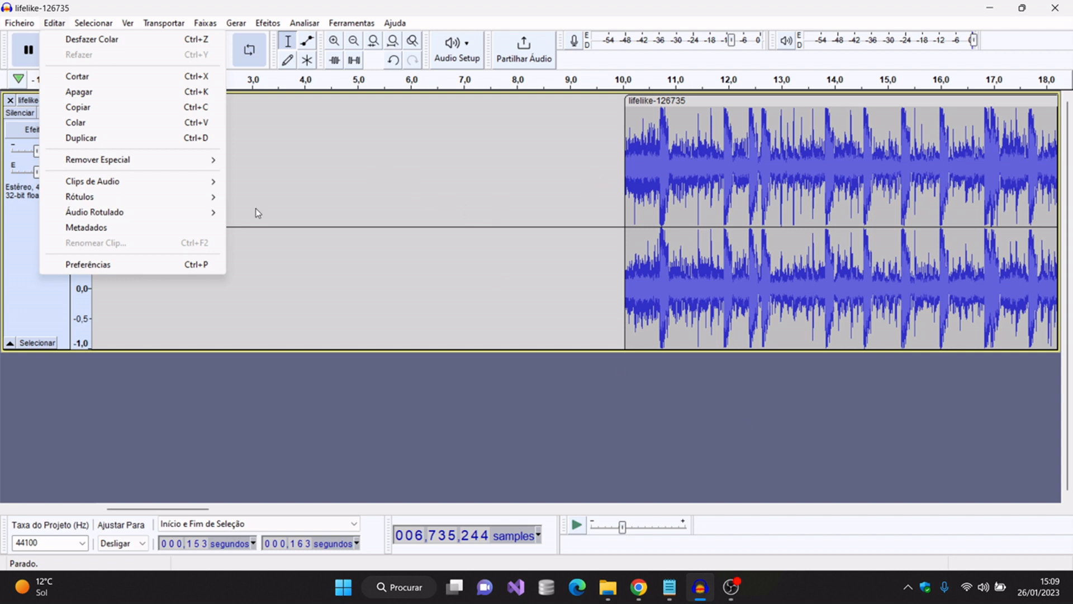
{"action": "mouse_move", "coordinate": [13, 26]}
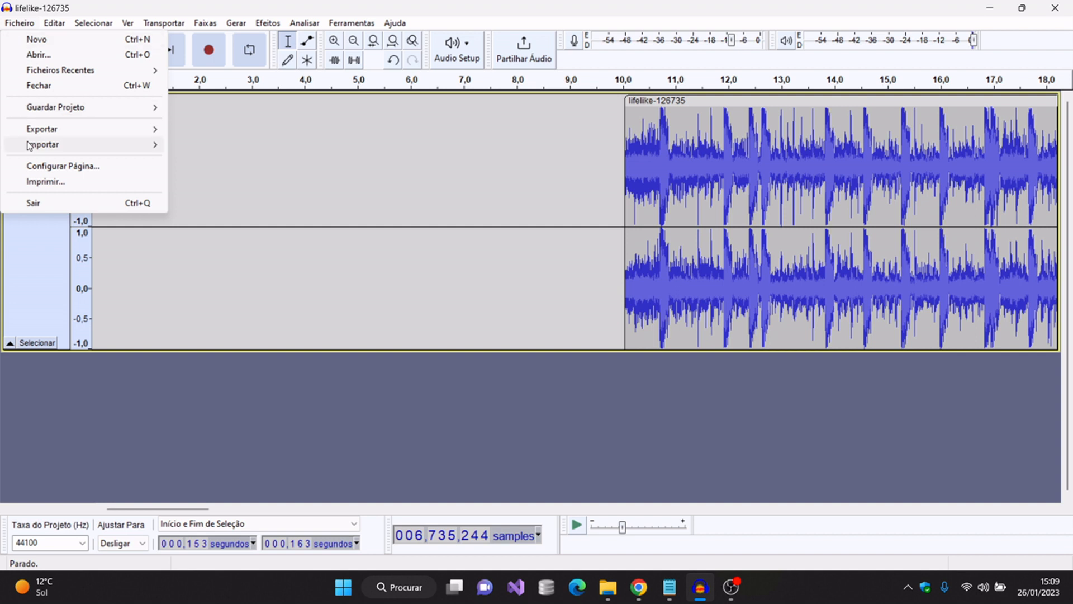
{"action": "left_click", "coordinate": [147, 88]}
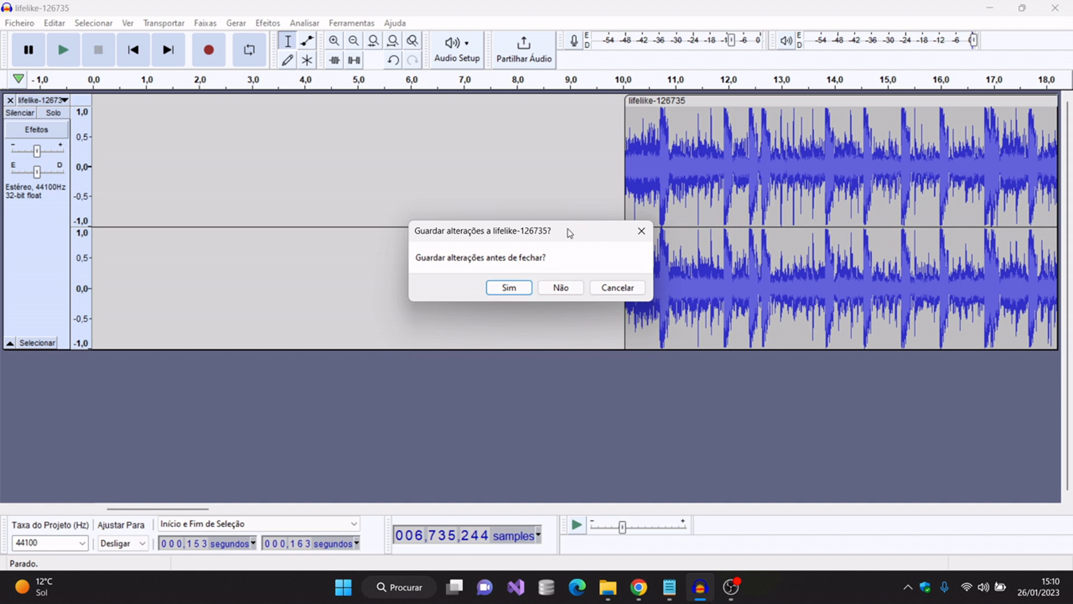
{"action": "left_click", "coordinate": [563, 290]}
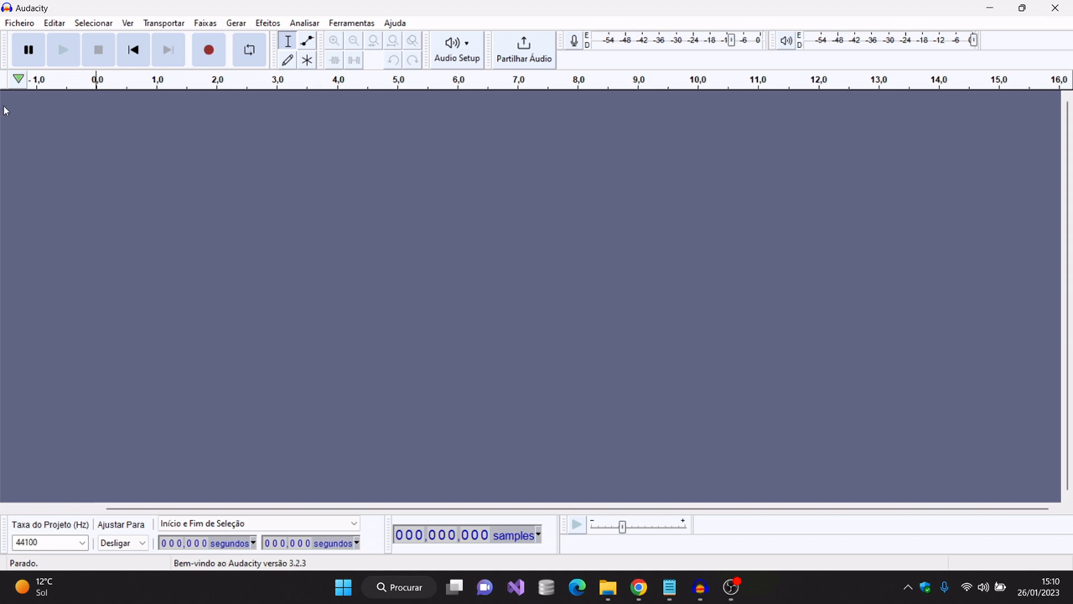
- Reopen lifelike-126735.mp3 from the recent files
{"action": "left_click", "coordinate": [20, 23]}
{"action": "mouse_move", "coordinate": [95, 77]}
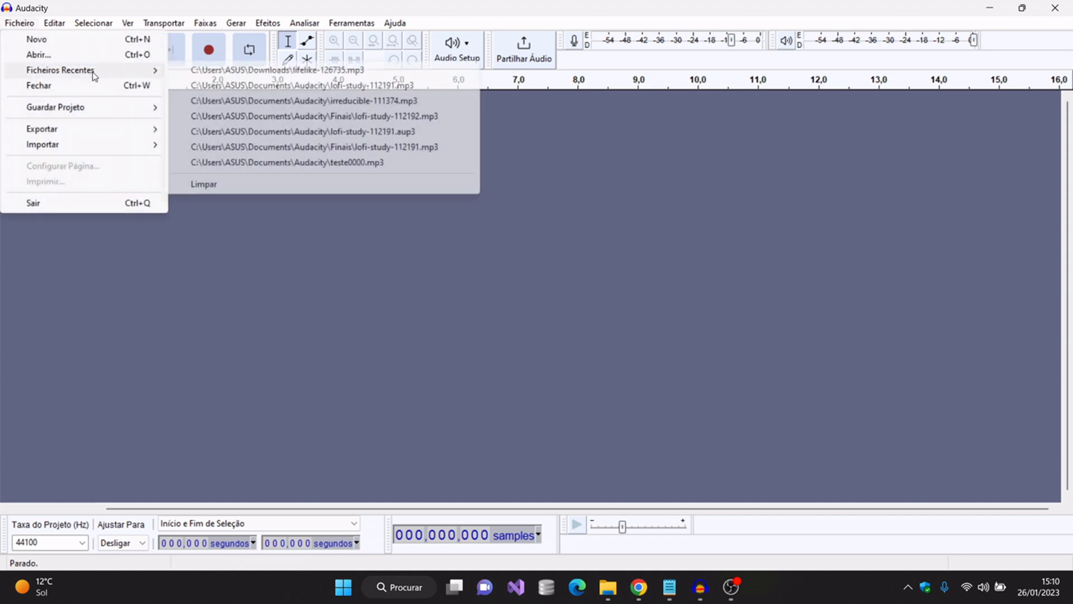
{"action": "left_click", "coordinate": [258, 71]}
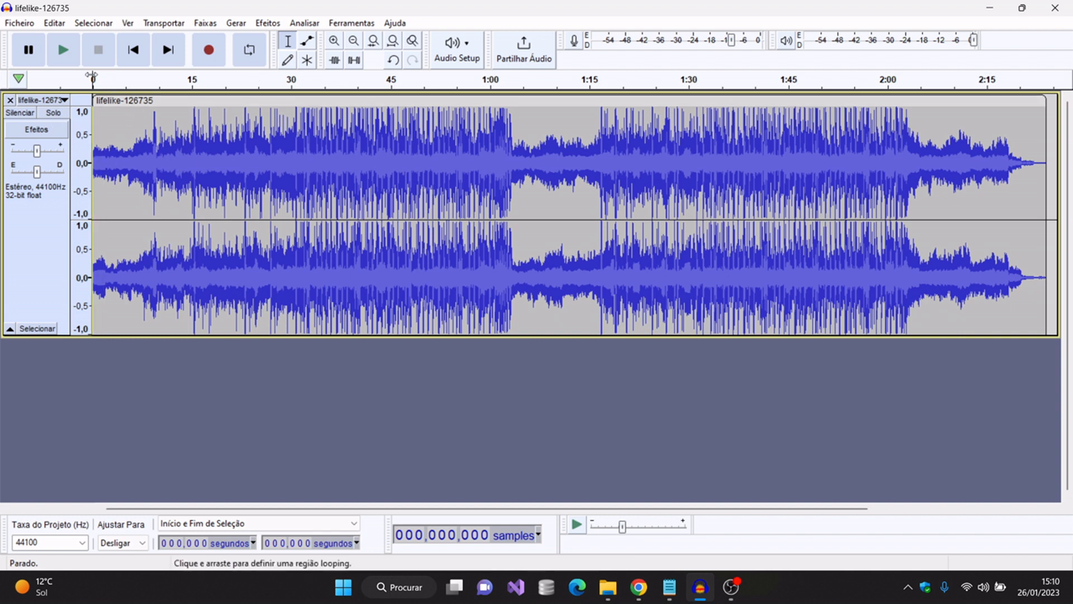
- Select the first 10 seconds of the clip, from 0 to 10 seconds, and fit the selection to the view
{"action": "mouse_move", "coordinate": [92, 122]}
{"action": "left_mouse_down"}
{"action": "mouse_move", "coordinate": [263, 122]}
{"action": "mouse_move", "coordinate": [94, 122]}
{"action": "left_mouse_up"}
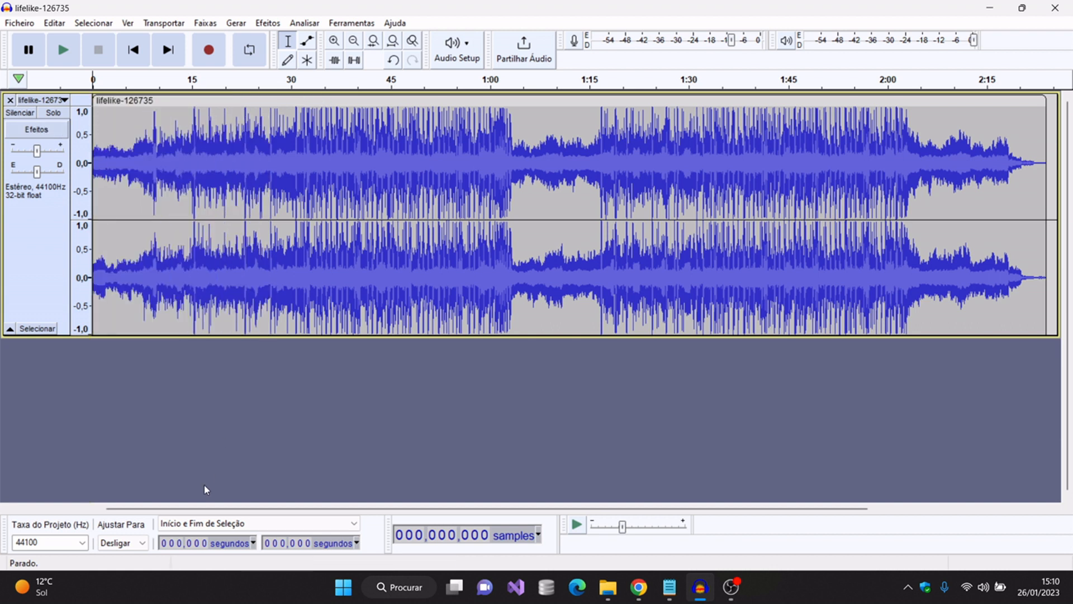
{"action": "left_click", "coordinate": [241, 152]}
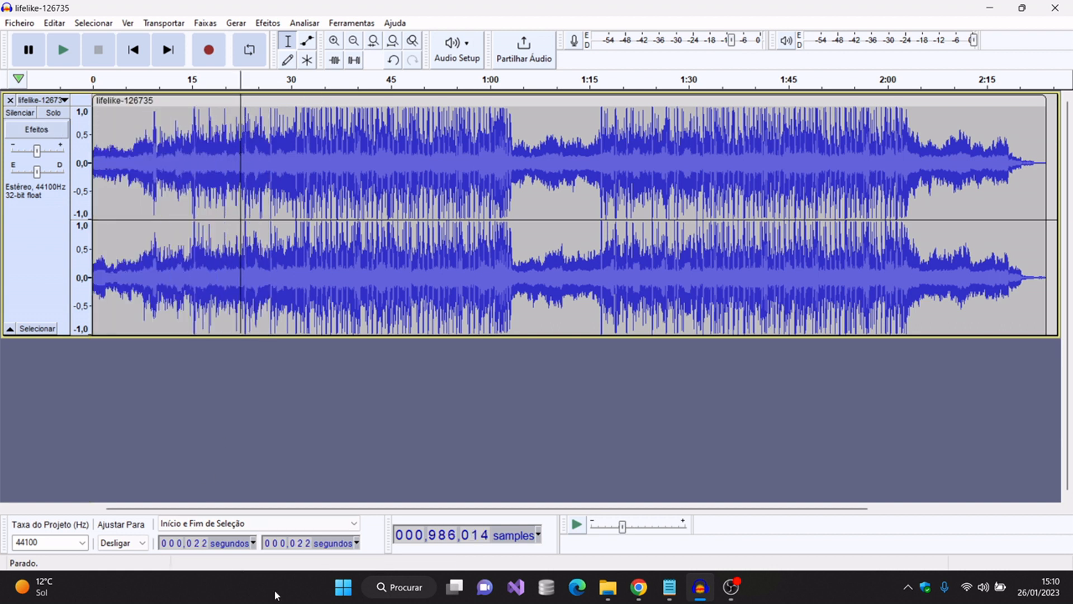
{"action": "left_click", "coordinate": [308, 545]}
{"action": "type", "text": "10"}
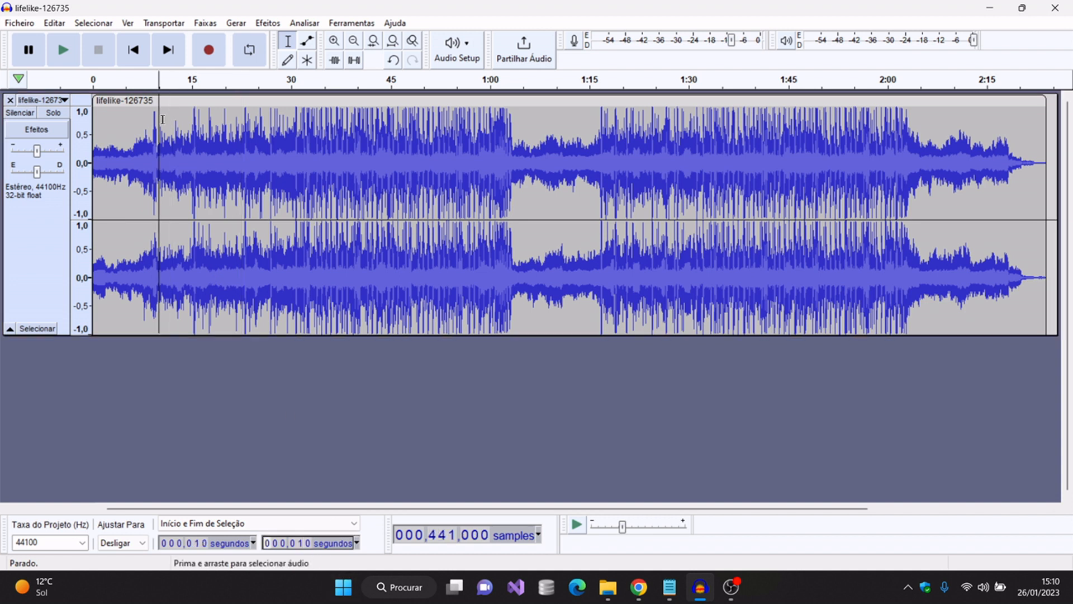
{"action": "left_click_drag", "start_coordinate": [160, 120], "coordinate": [79, 138]}
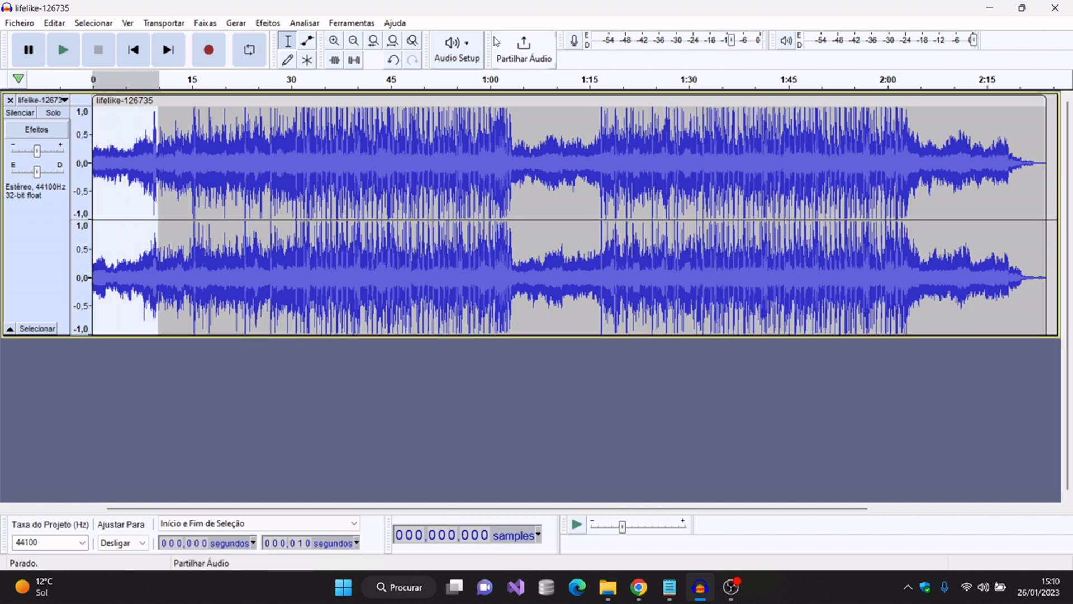
{"action": "left_click", "coordinate": [373, 45]}
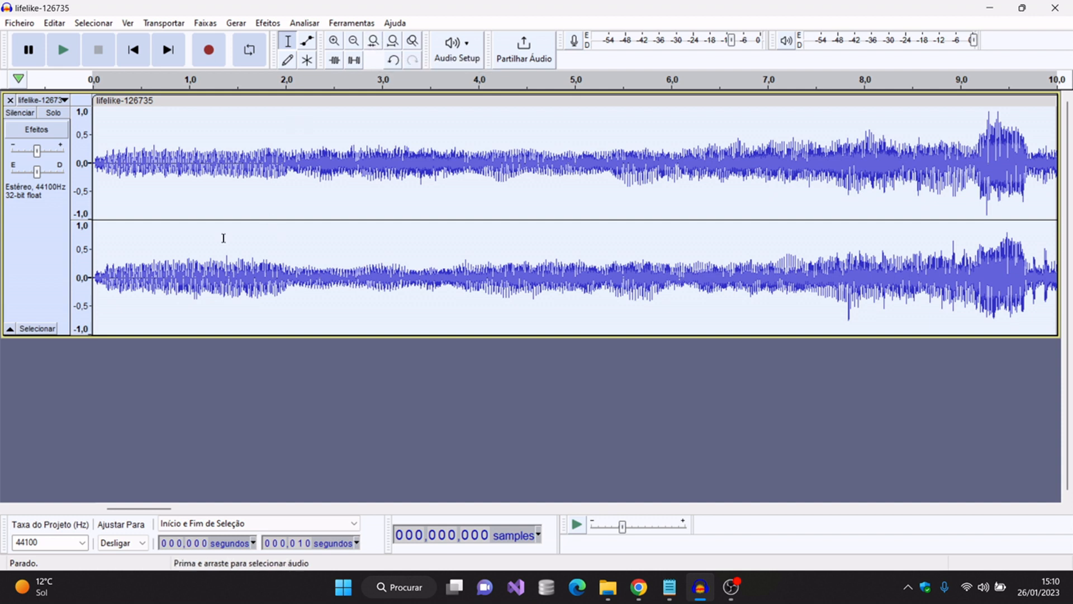
- Duplicate the selected 10-second section onto a new track and view it beneath the original
{"action": "left_click", "coordinate": [55, 23]}
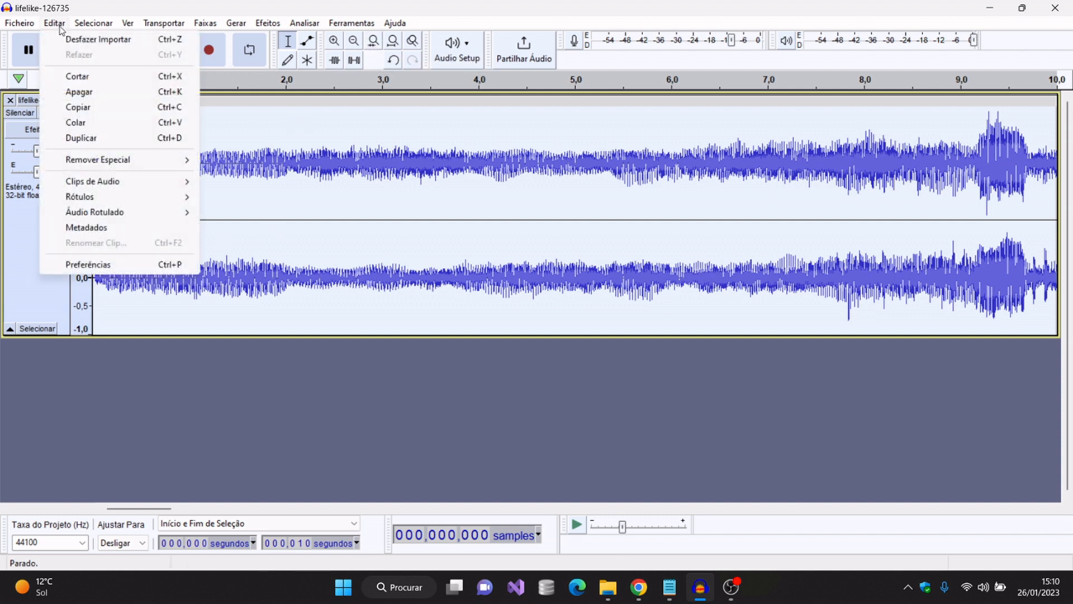
{"action": "left_click", "coordinate": [102, 139]}
{"action": "left_click", "coordinate": [354, 42]}
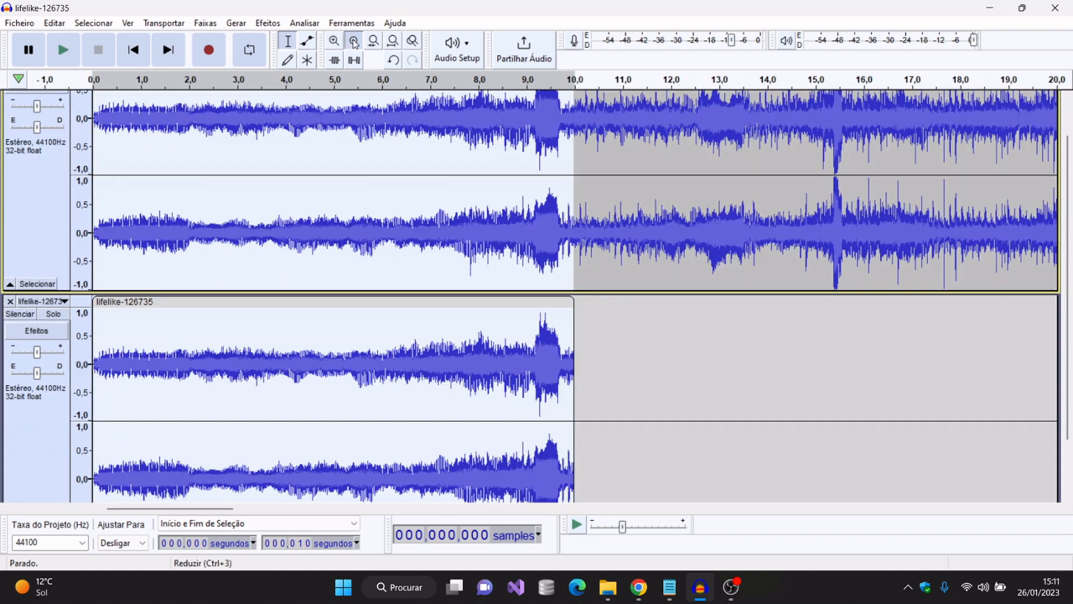
{"action": "left_click", "coordinate": [354, 43]}
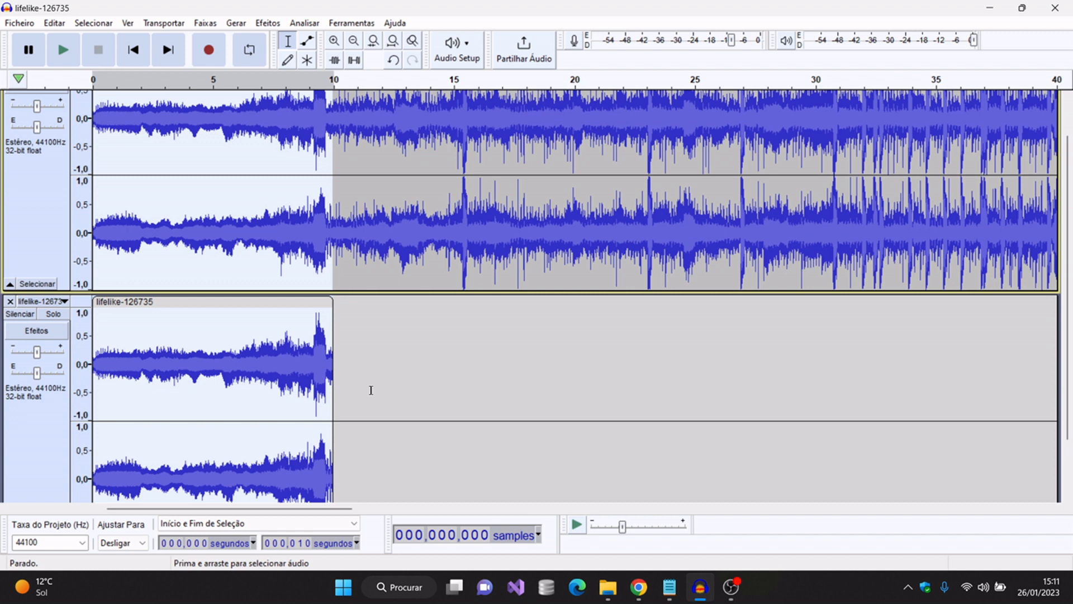
{"action": "mouse_move", "coordinate": [1069, 350]}
{"action": "left_mouse_down"}
{"action": "mouse_move", "coordinate": [1070, 384]}
{"action": "mouse_move", "coordinate": [1069, 357]}
{"action": "left_mouse_up"}
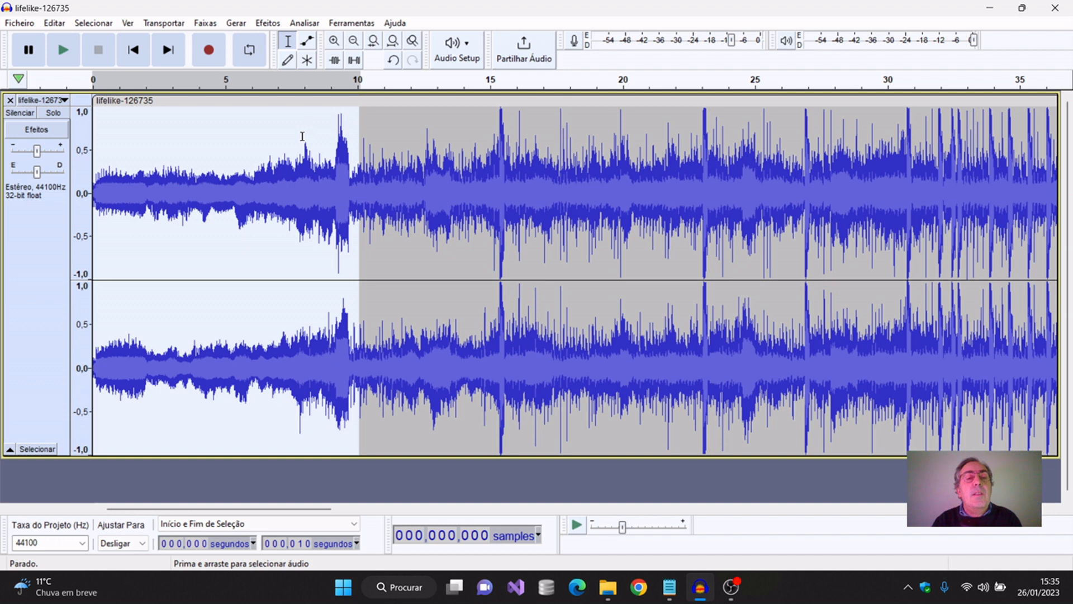
- Trim away the audio outside the selected first 10 seconds and play the clip's ending from about 9 seconds
{"action": "left_click", "coordinate": [335, 62]}
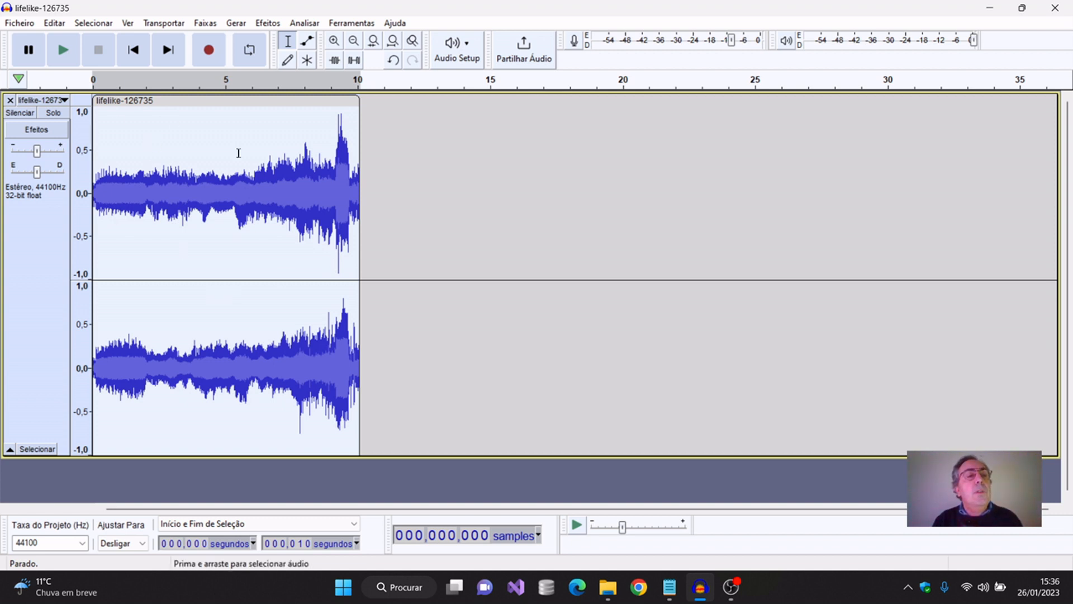
{"action": "left_click", "coordinate": [334, 45]}
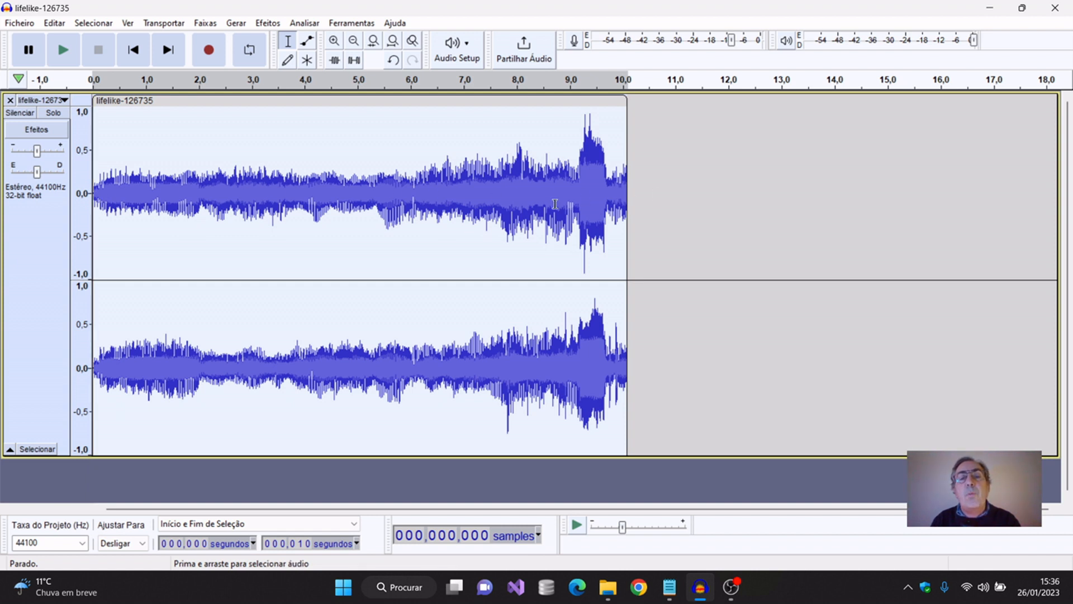
{"action": "left_click", "coordinate": [566, 166]}
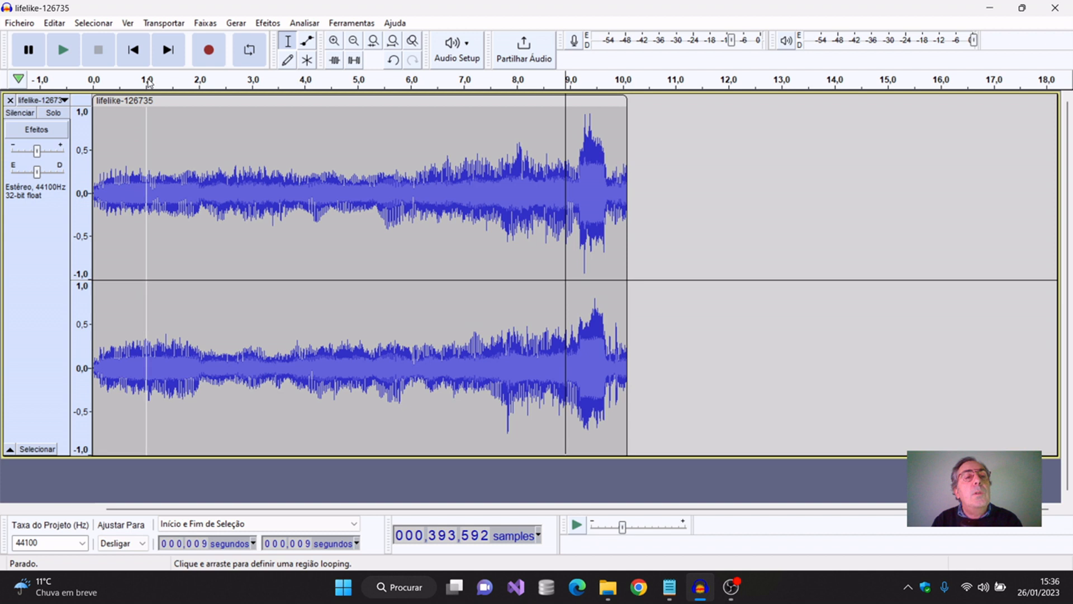
{"action": "left_click", "coordinate": [60, 49]}
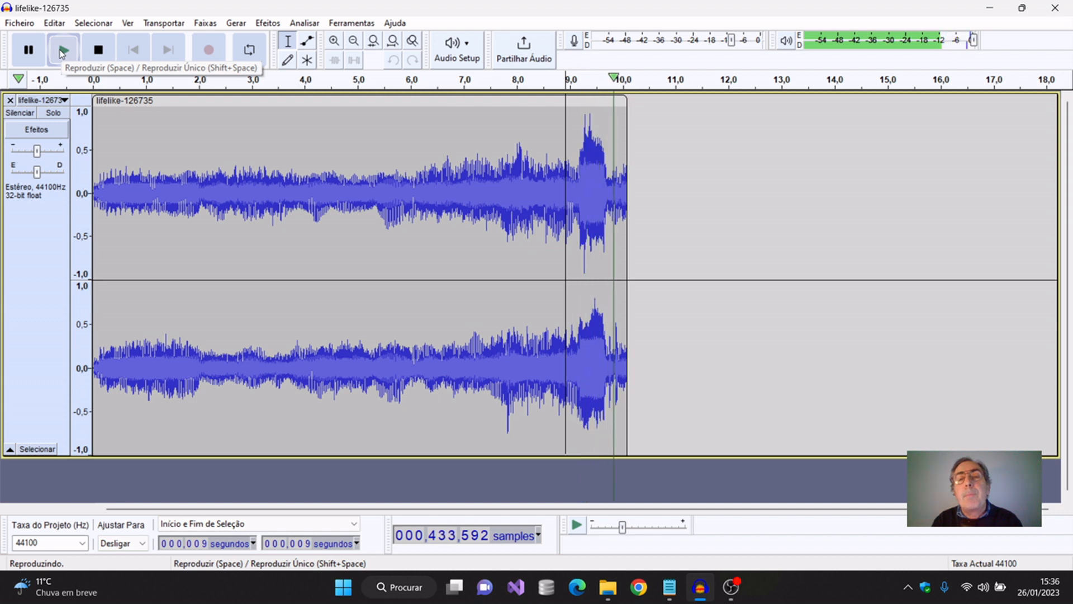
- Apply Fade Out to the clip's final second, from about 9 seconds to its end, and play the ending
{"action": "left_click", "coordinate": [506, 201]}
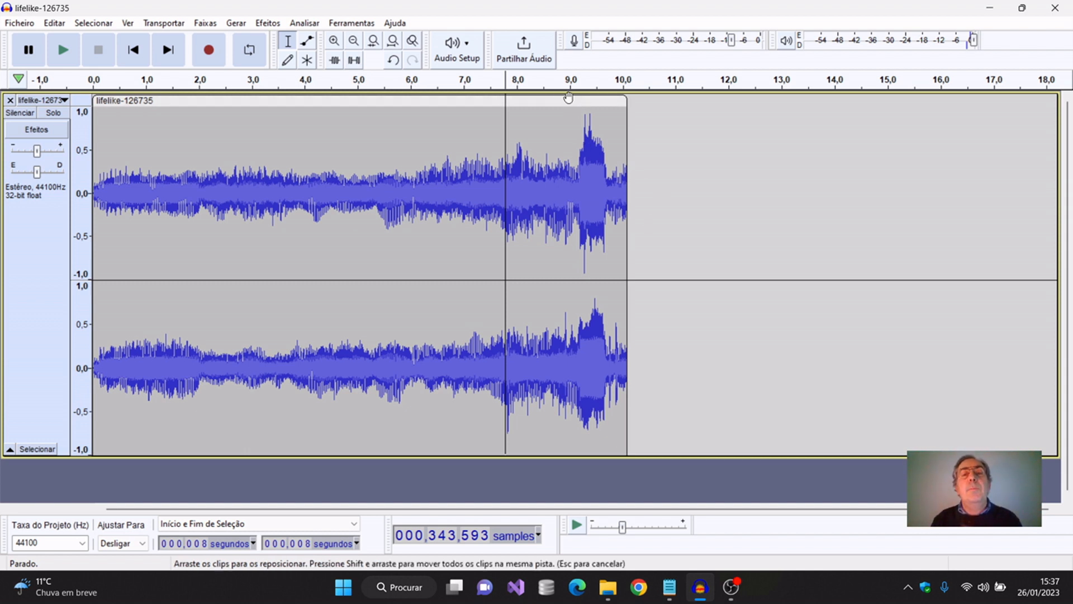
{"action": "left_click", "coordinate": [268, 23]}
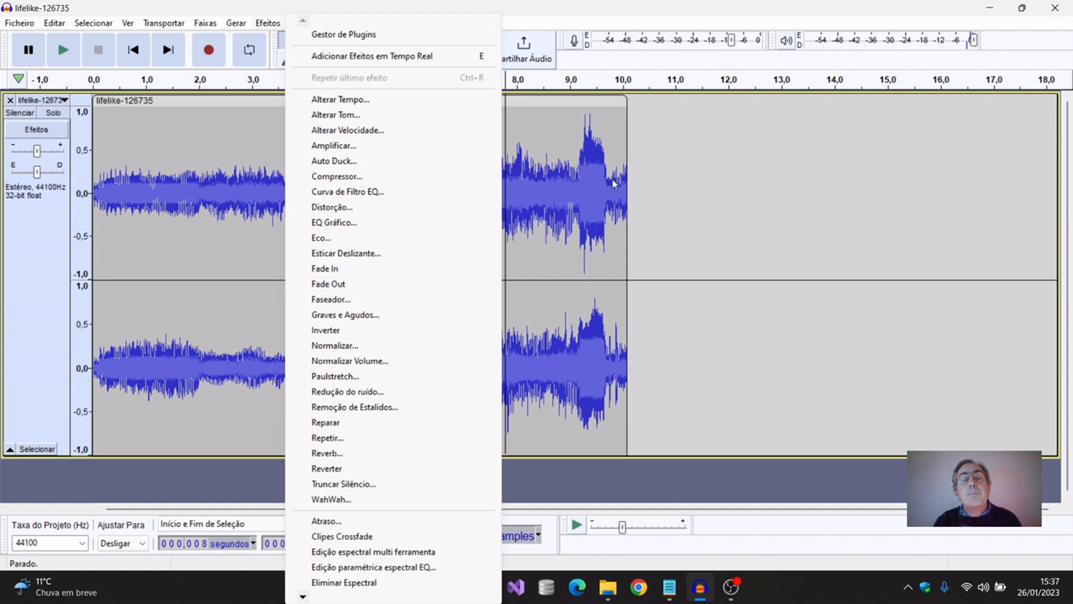
{"action": "left_click", "coordinate": [568, 184]}
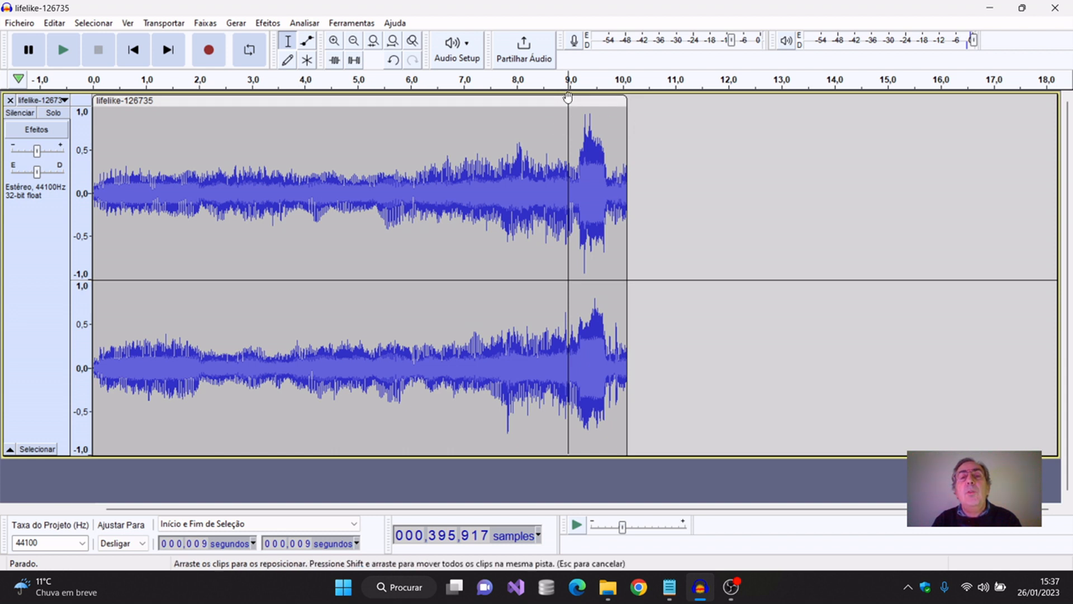
{"action": "left_click", "coordinate": [621, 183]}
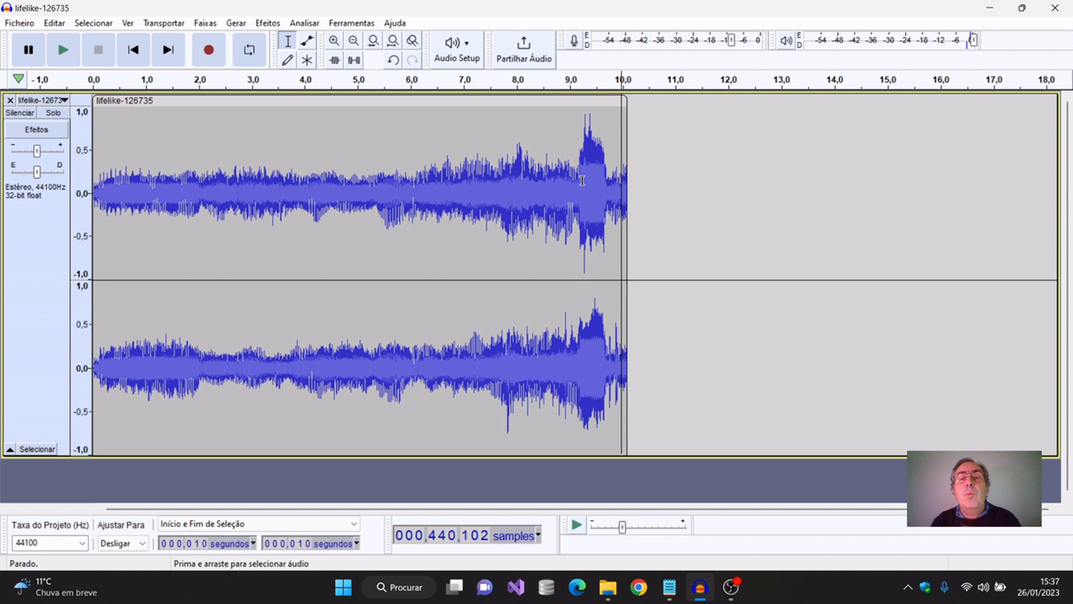
{"action": "left_click", "coordinate": [570, 112]}
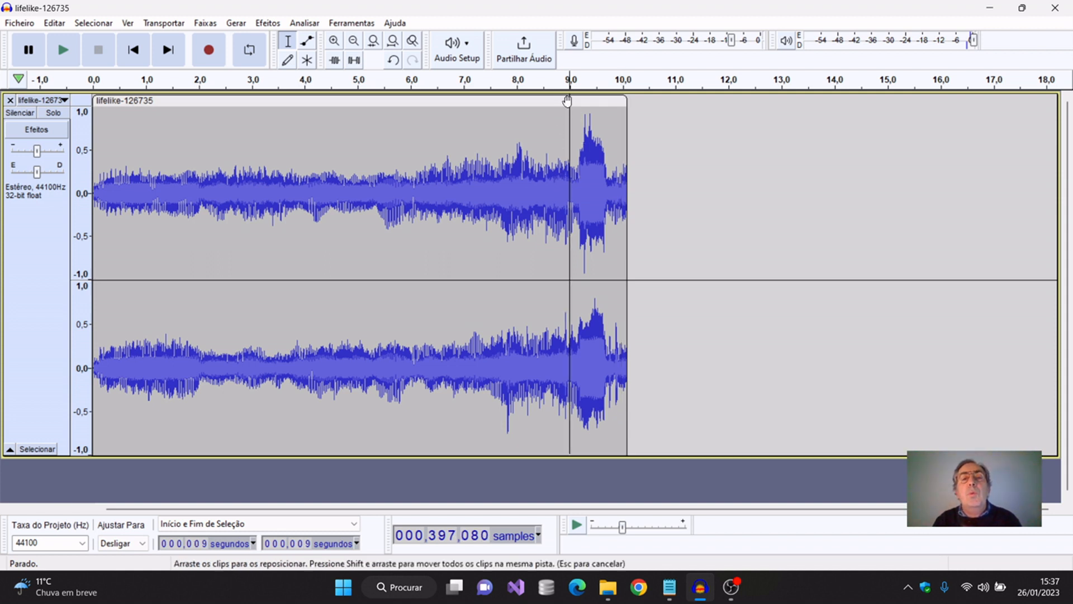
{"action": "left_click_drag", "start_coordinate": [576, 133], "coordinate": [630, 137]}
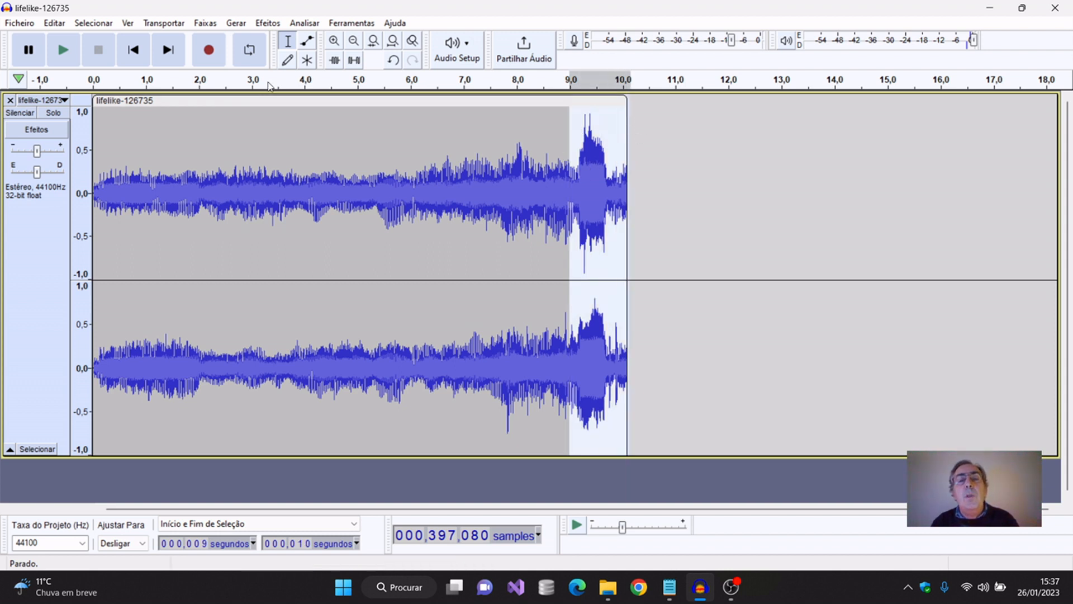
{"action": "left_click", "coordinate": [270, 23]}
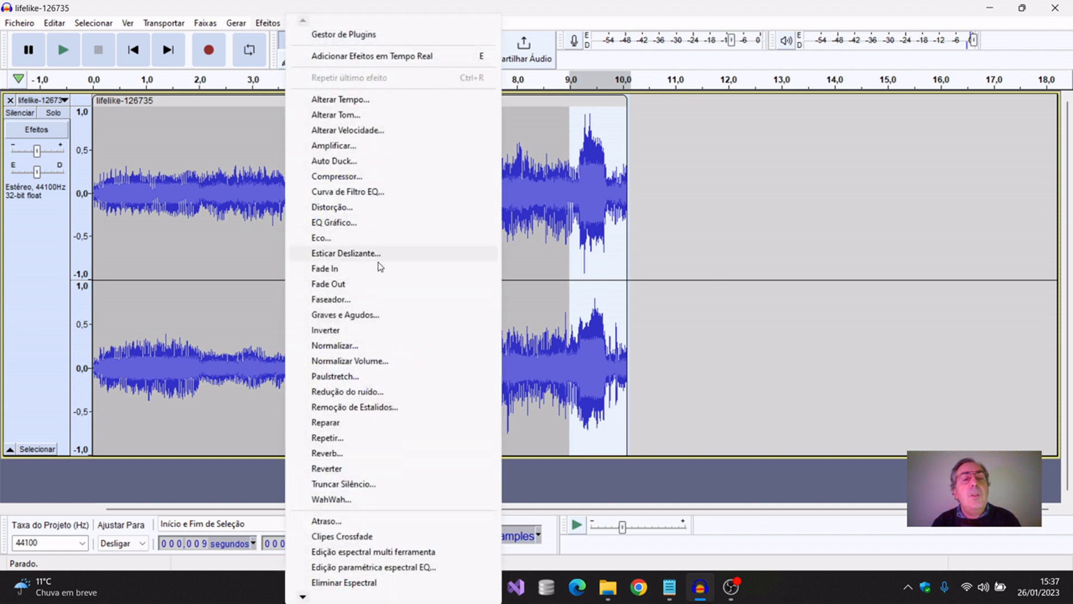
{"action": "left_click", "coordinate": [358, 290]}
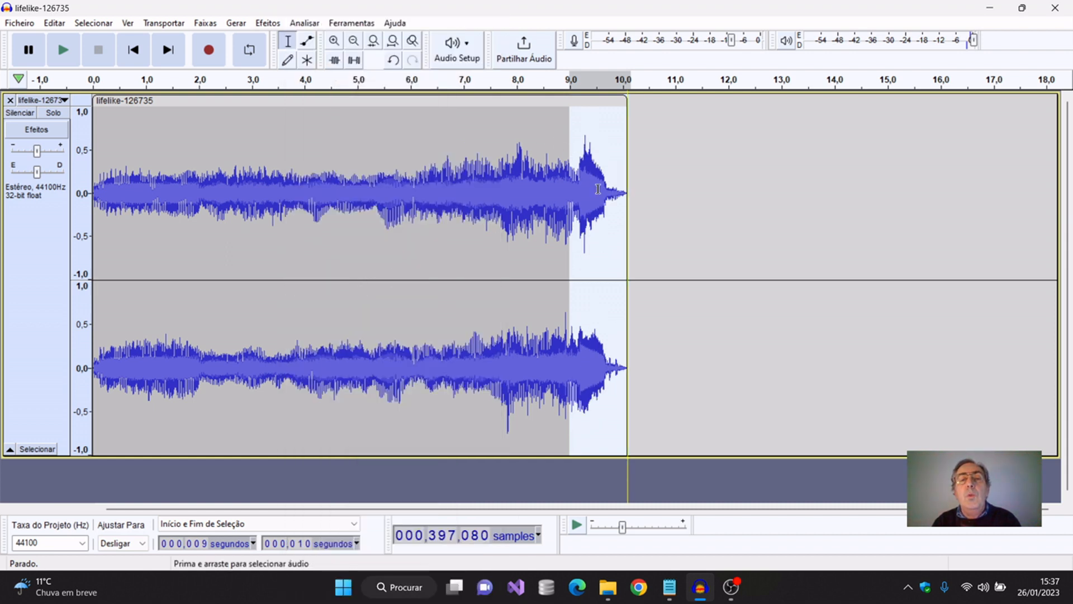
{"action": "left_click", "coordinate": [549, 173]}
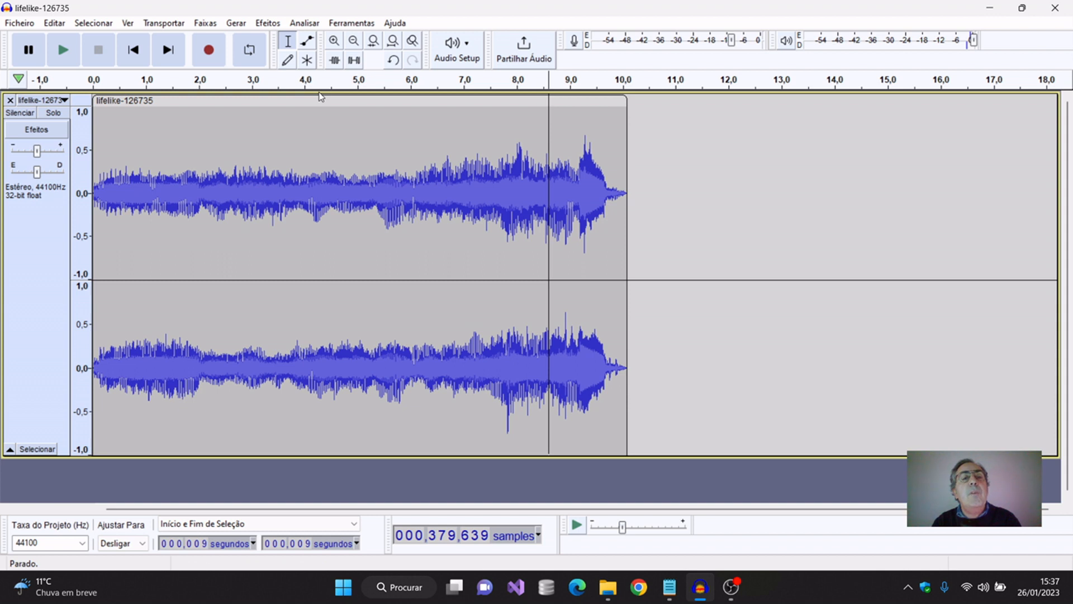
{"action": "left_click", "coordinate": [65, 50]}
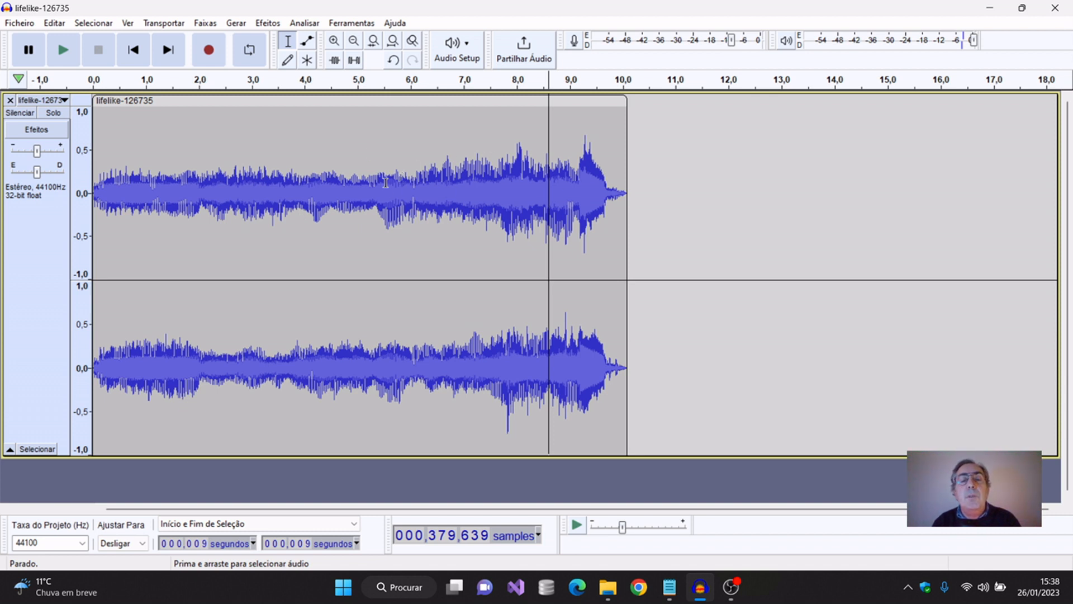
- Save the edited clip as a separate Audacity project named intro.aup3 in the Audacity folder
{"action": "left_click", "coordinate": [28, 24]}
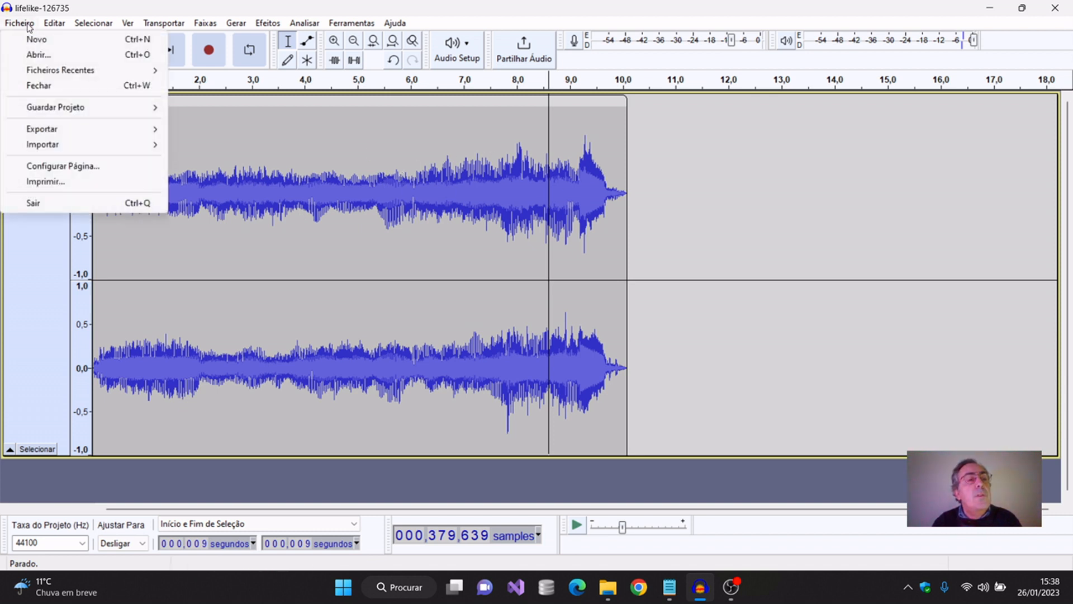
{"action": "mouse_move", "coordinate": [78, 108]}
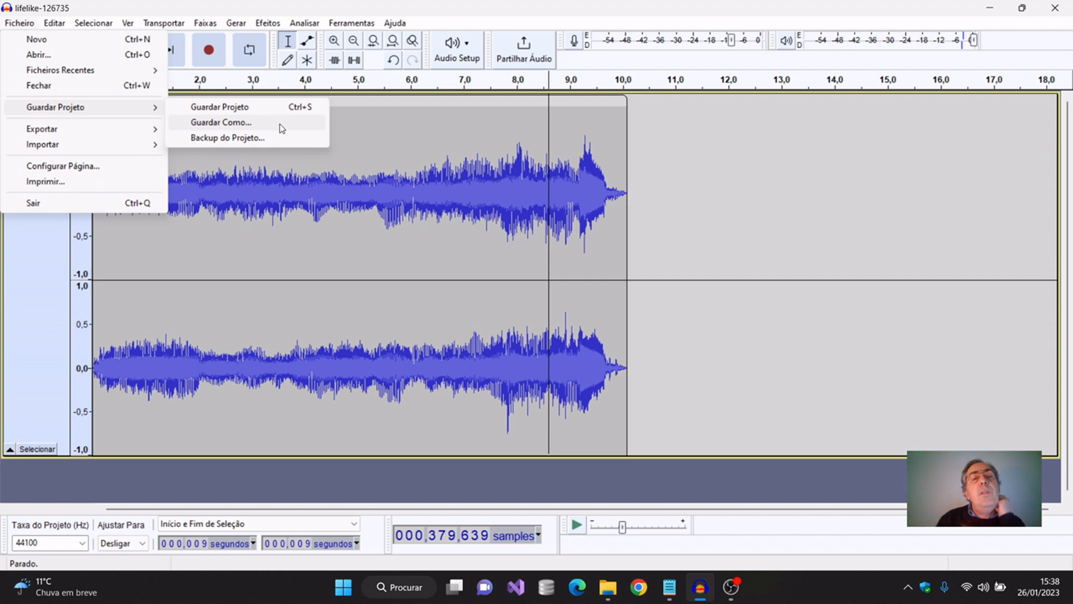
{"action": "left_click", "coordinate": [248, 128]}
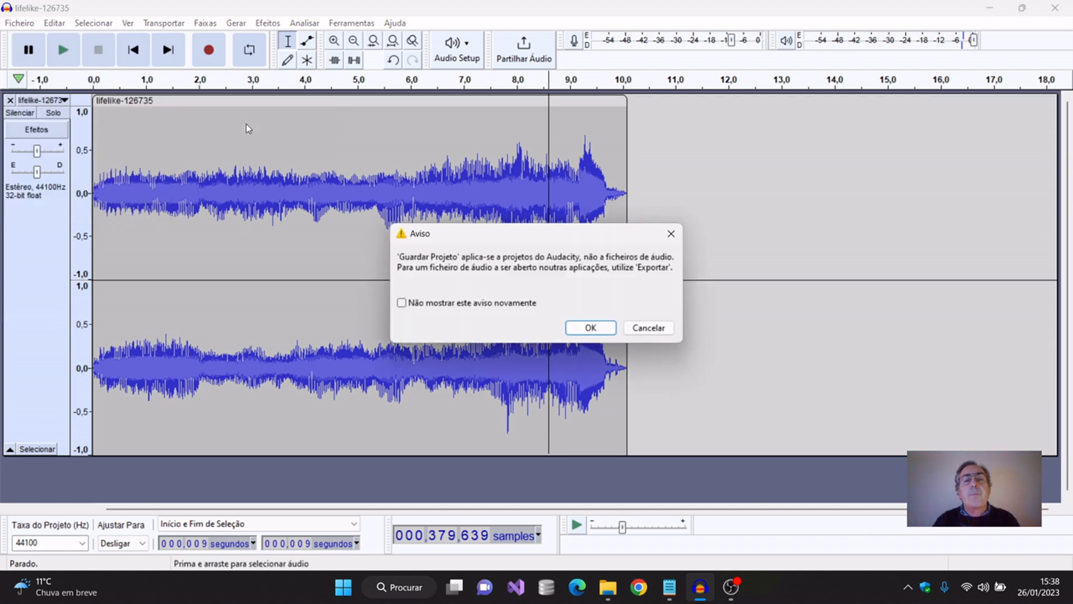
{"action": "left_click", "coordinate": [601, 327]}
{"action": "left_click", "coordinate": [473, 482]}
{"action": "left_click_drag", "start_coordinate": [469, 483], "coordinate": [361, 488]}
{"action": "key", "text": "BackSpace"}
{"action": "type", "text": "intr"}
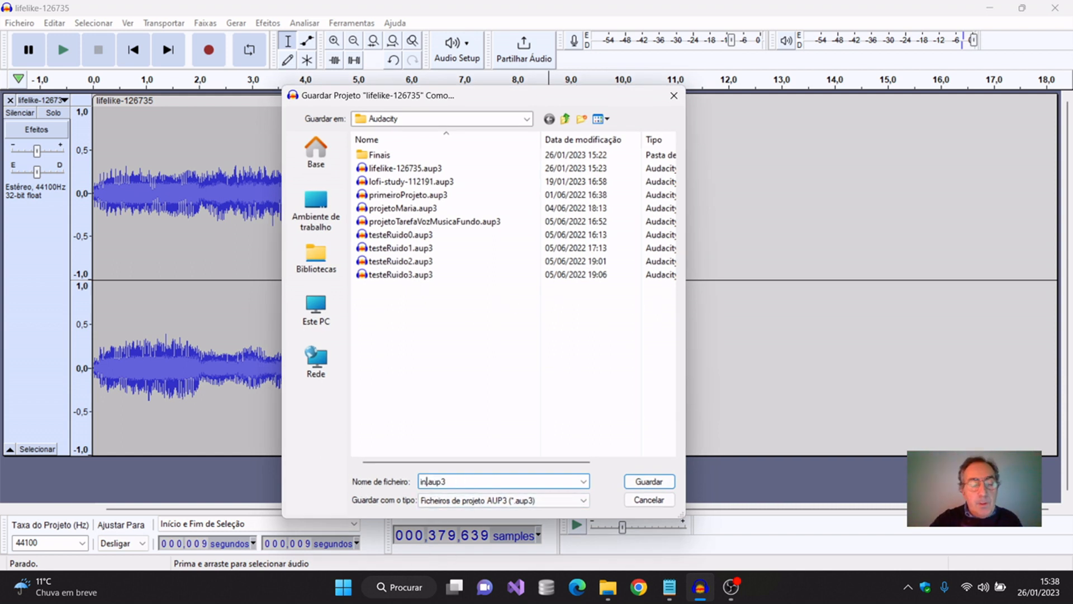
{"action": "type", "text": "o"}
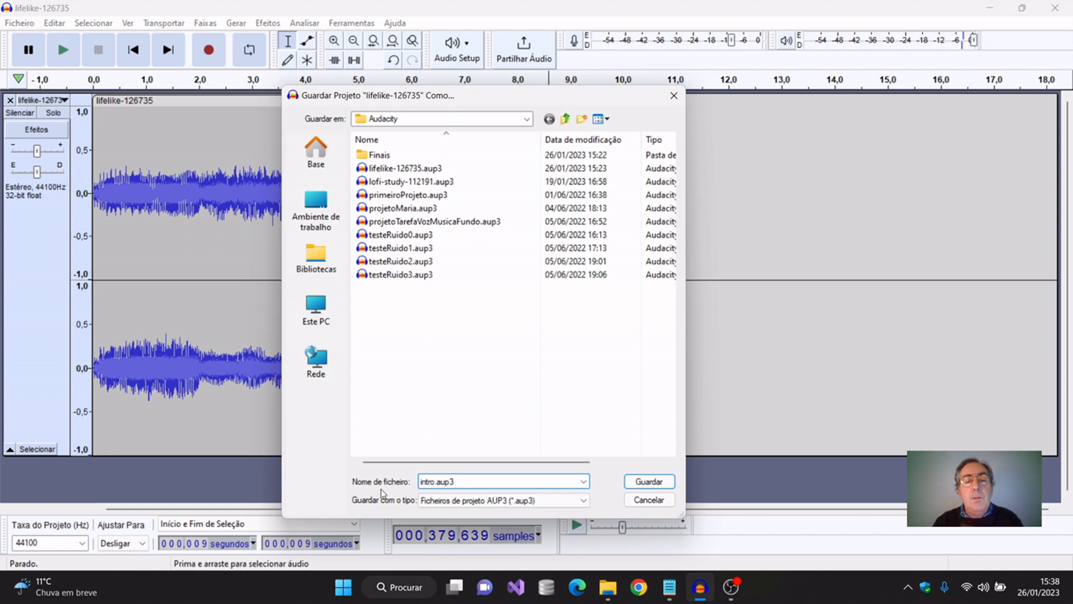
{"action": "left_click_drag", "start_coordinate": [438, 482], "coordinate": [454, 482]}
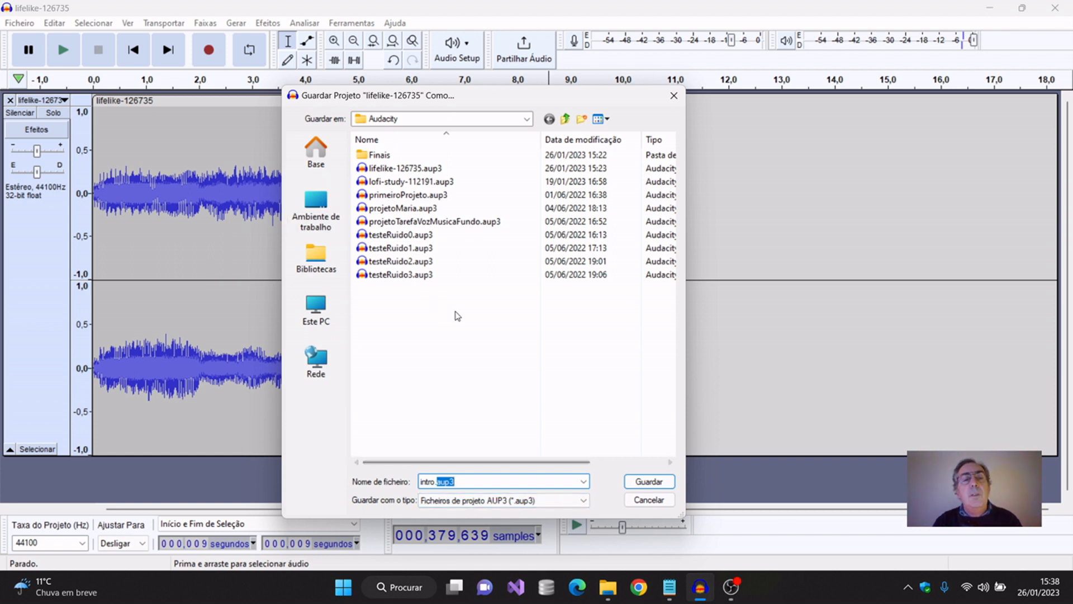
{"action": "left_click", "coordinate": [653, 482]}
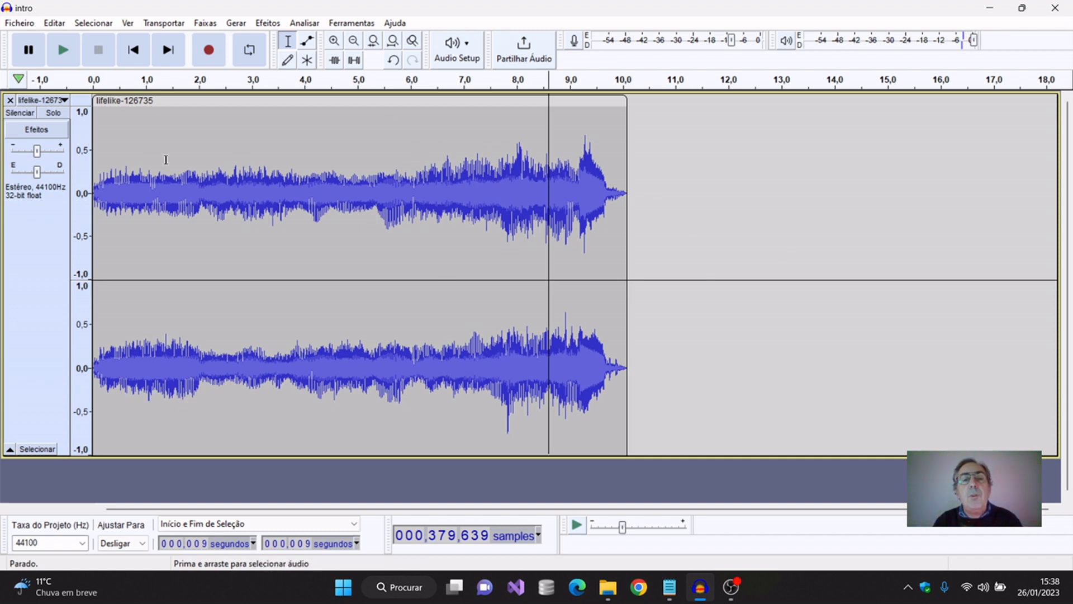
- Export the audio as an MP3 named intro2.mp3 in the Finais folder, keeping the default format options
{"action": "left_click", "coordinate": [24, 27]}
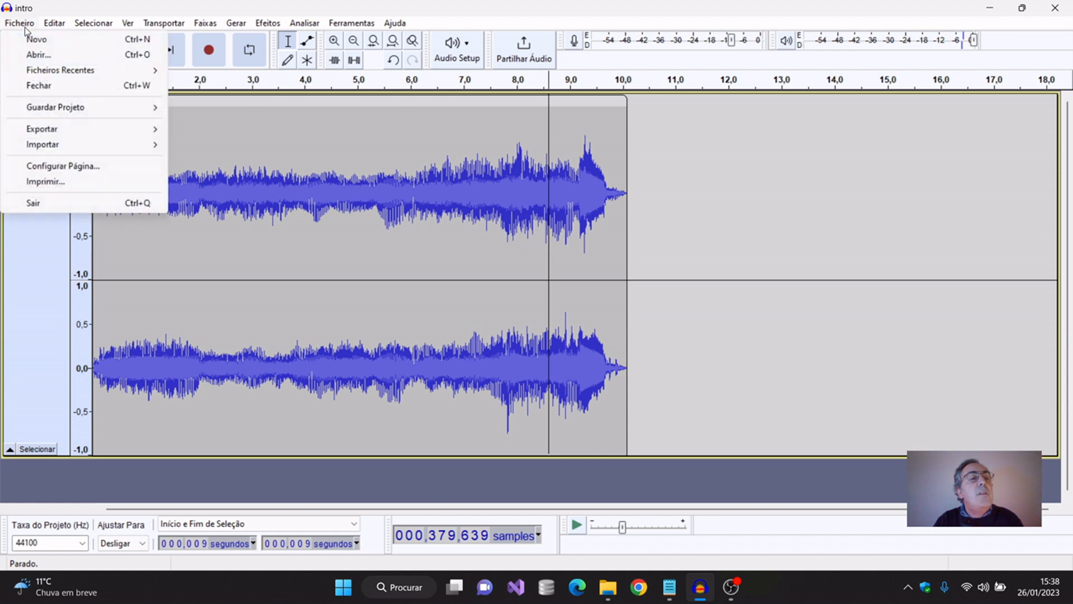
{"action": "mouse_move", "coordinate": [83, 135]}
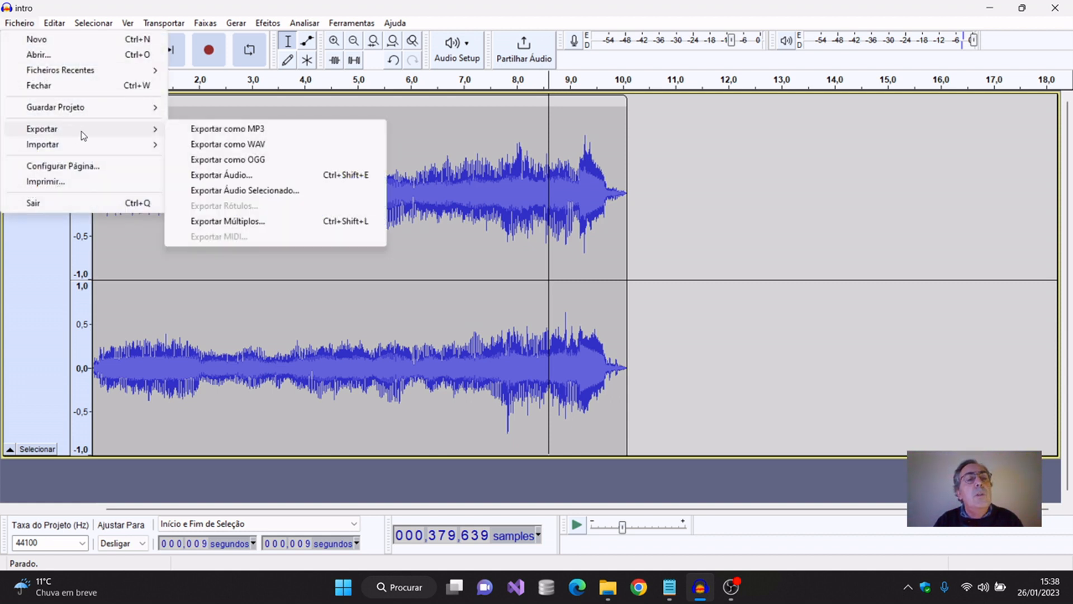
{"action": "left_click", "coordinate": [244, 130]}
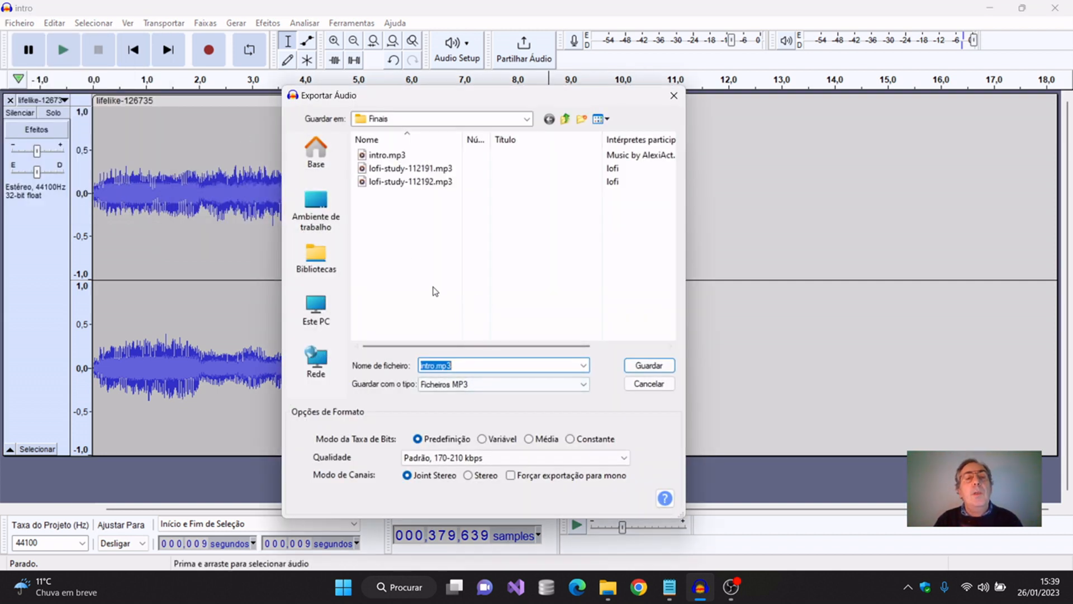
{"action": "left_click", "coordinate": [389, 156]}
{"action": "double_click", "coordinate": [439, 367]}
{"action": "left_click", "coordinate": [435, 365]}
{"action": "type", "text": "2"}
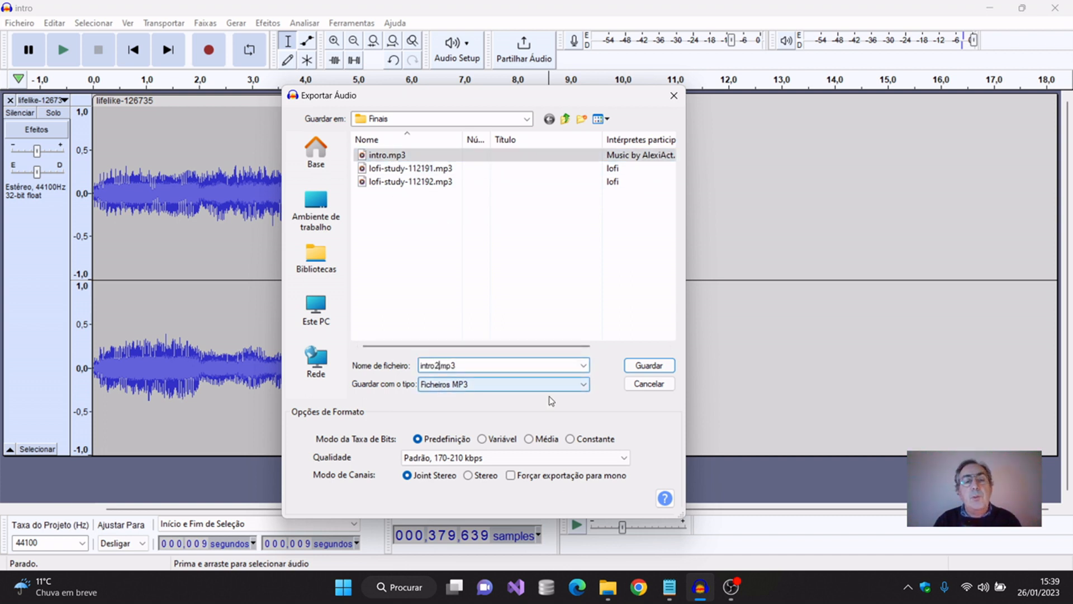
{"action": "left_click", "coordinate": [653, 366]}
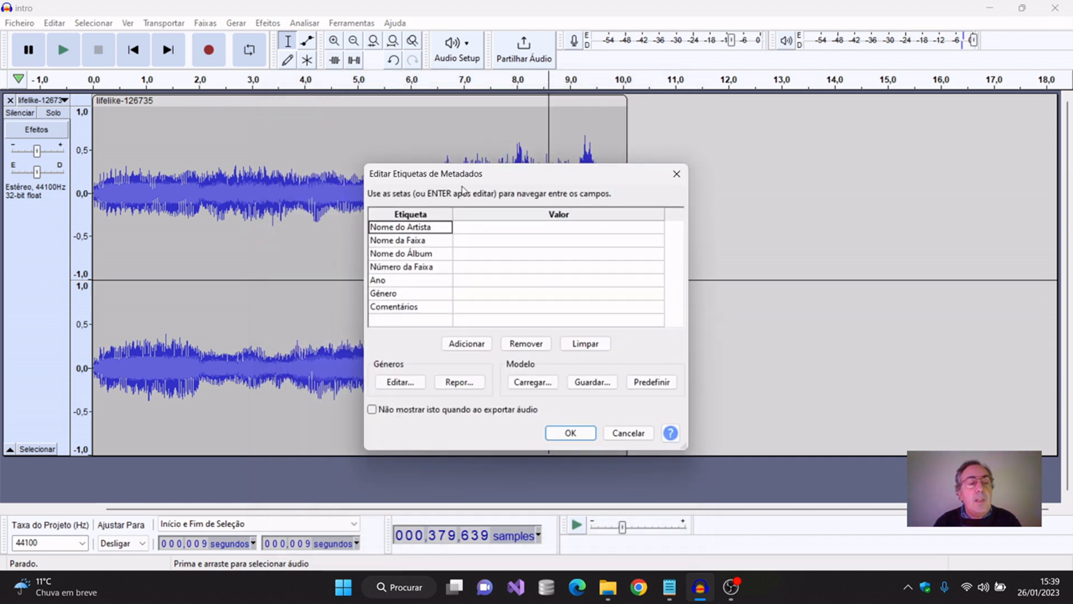
- Enter the credit "Music by AlexiAction from Pixabay" as the artist name in the metadata tags and complete the export
{"action": "left_click", "coordinate": [669, 587]}
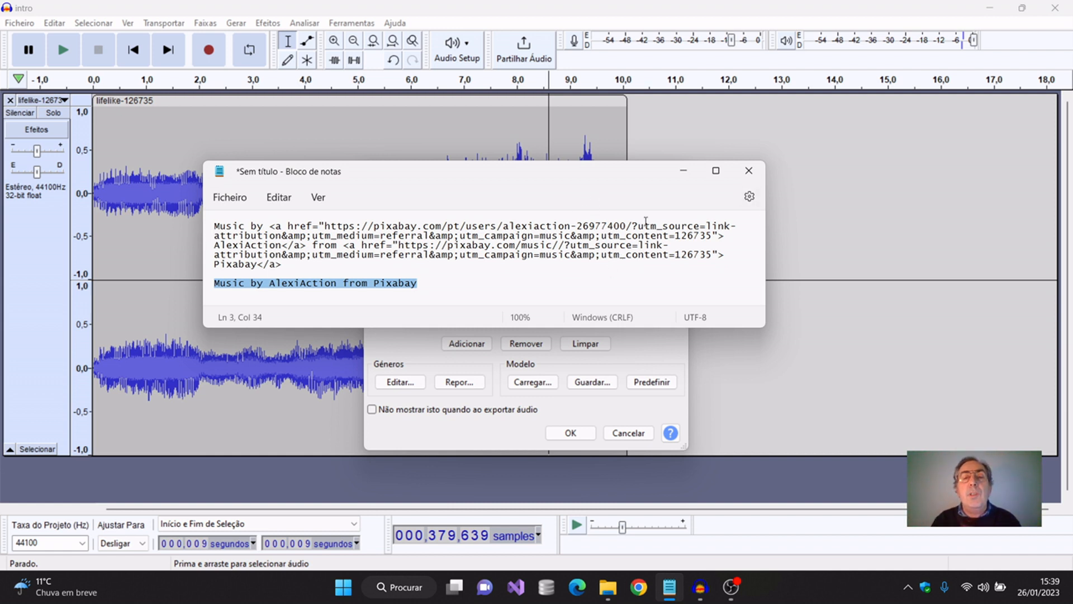
{"action": "left_click", "coordinate": [683, 171]}
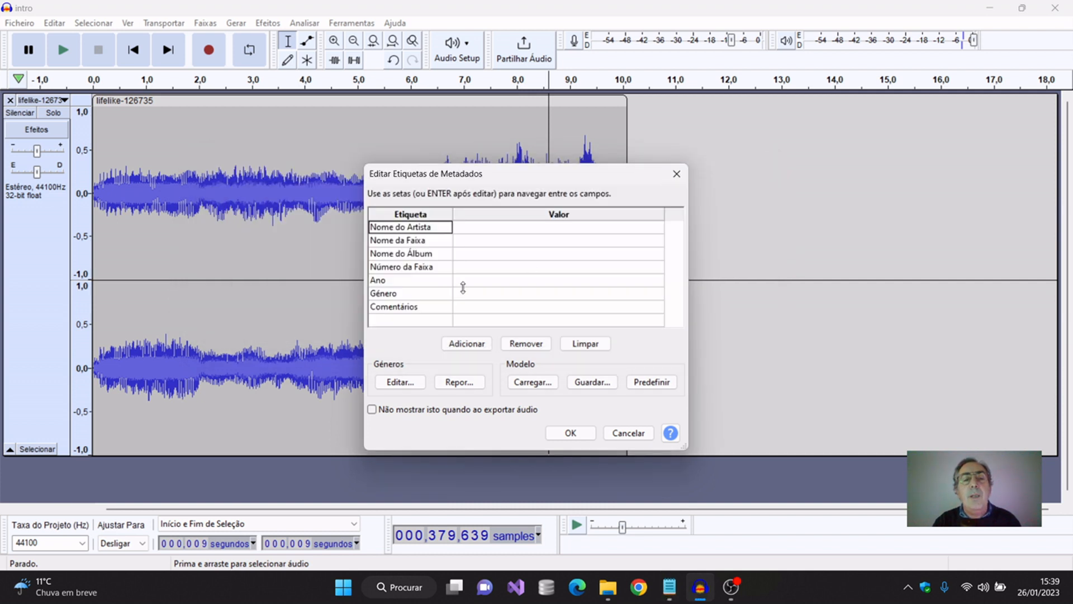
{"action": "left_click", "coordinate": [470, 227]}
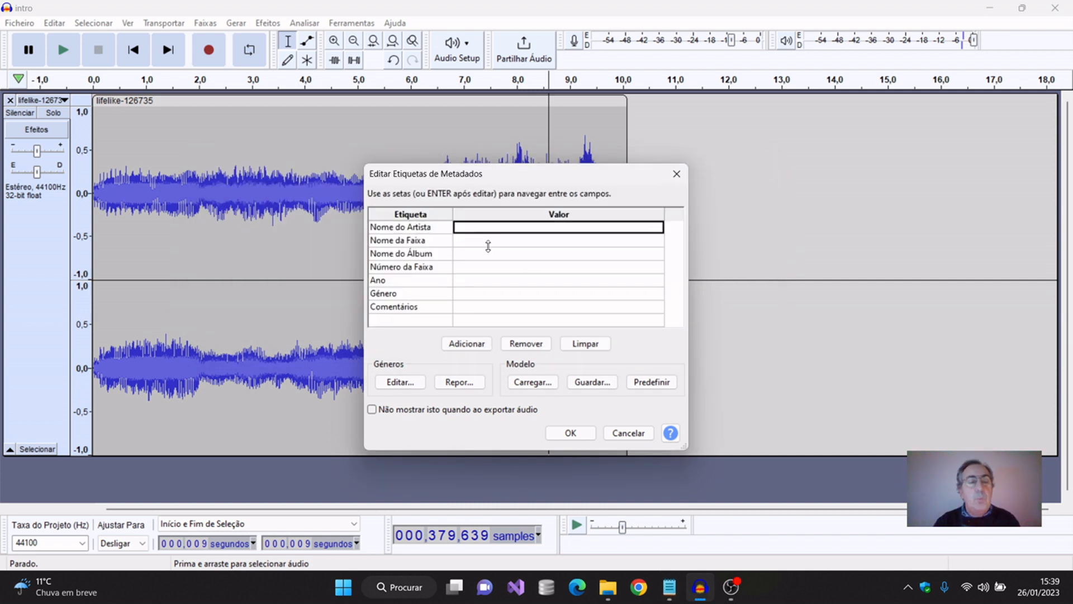
{"action": "type", "text": "Music by AlexiAction from Pixabay"}
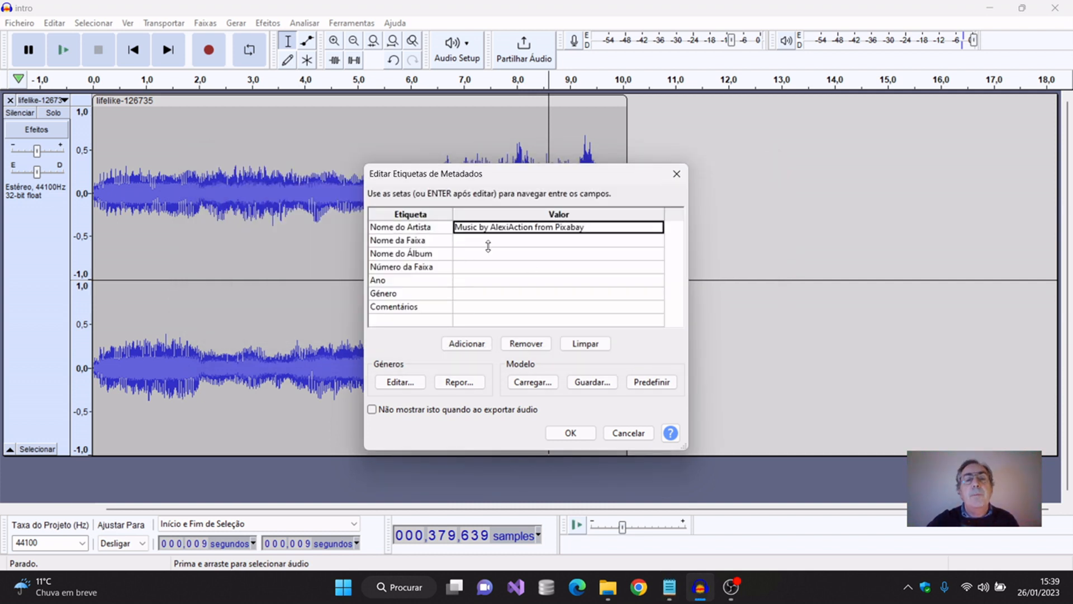
{"action": "left_click", "coordinate": [582, 435]}
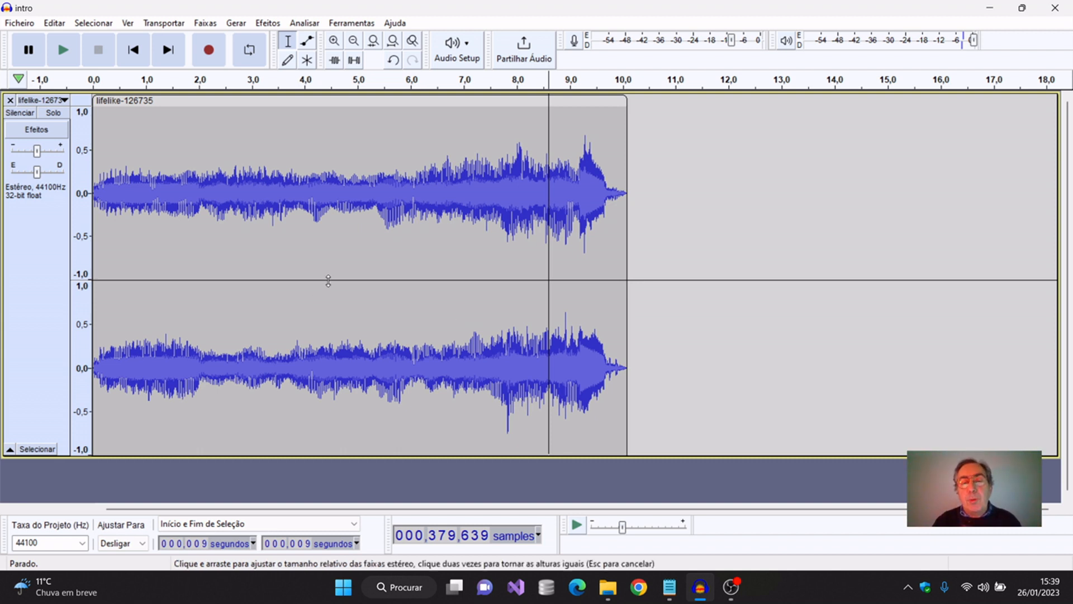
- Switch to File Explorer, open the Finais folder and play the exported intro2.mp3
{"action": "left_click", "coordinate": [611, 591]}
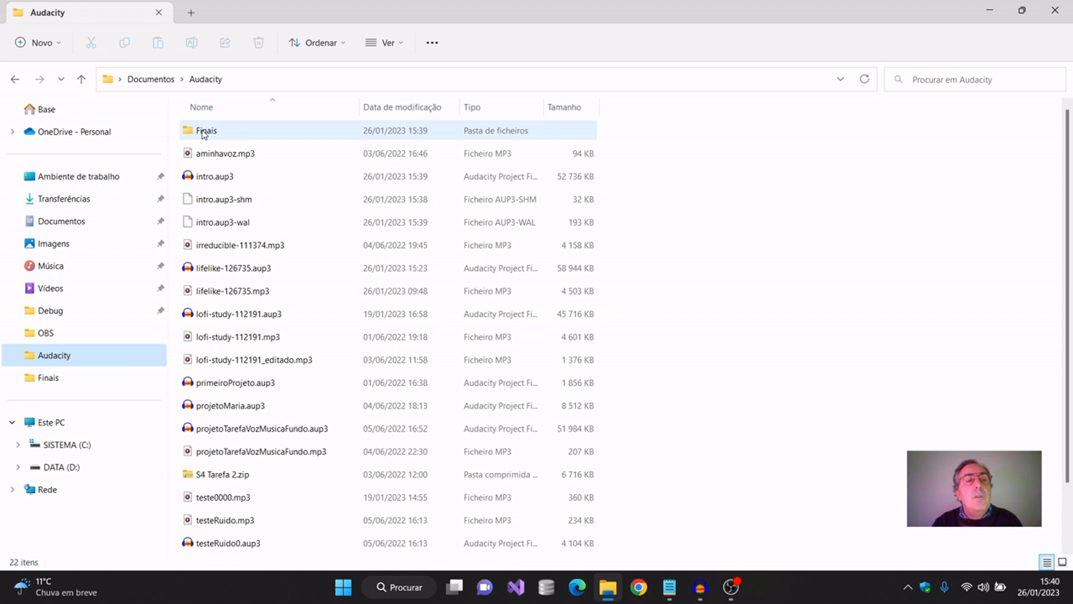
{"action": "double_click", "coordinate": [205, 133]}
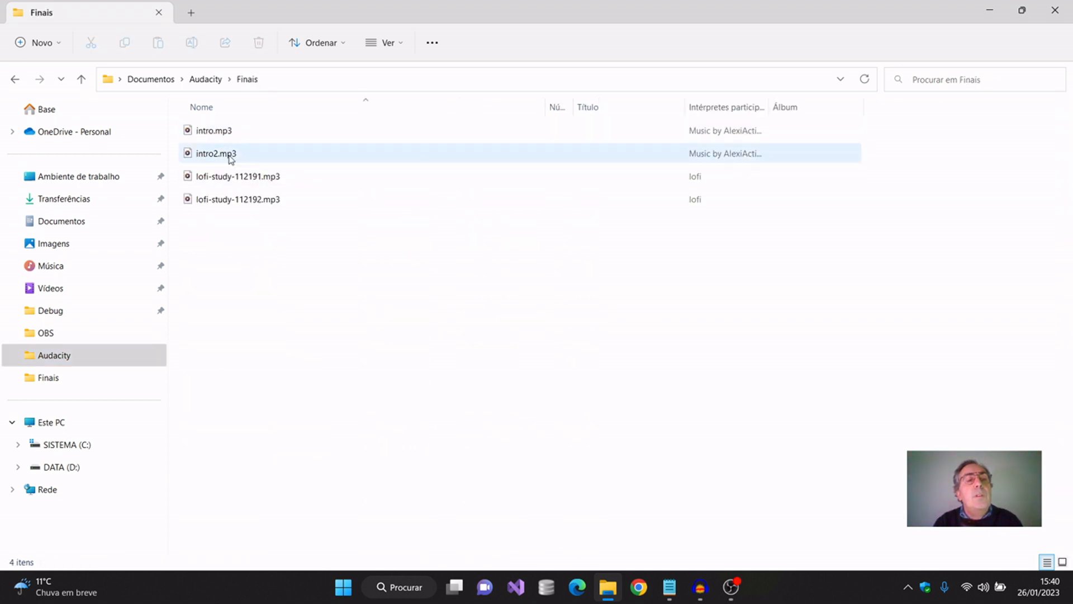
{"action": "double_click", "coordinate": [229, 158]}
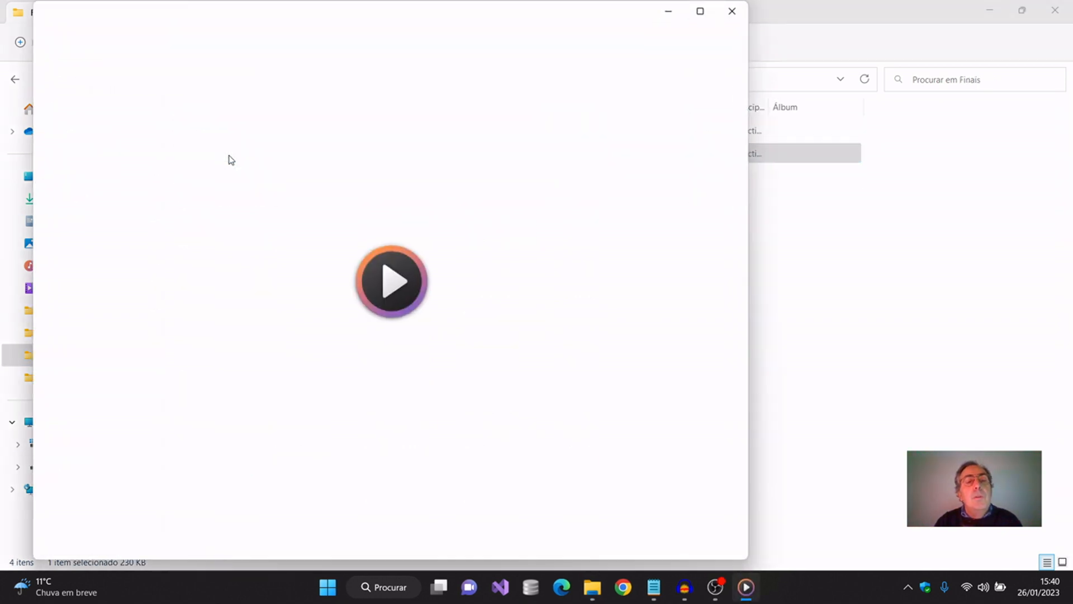